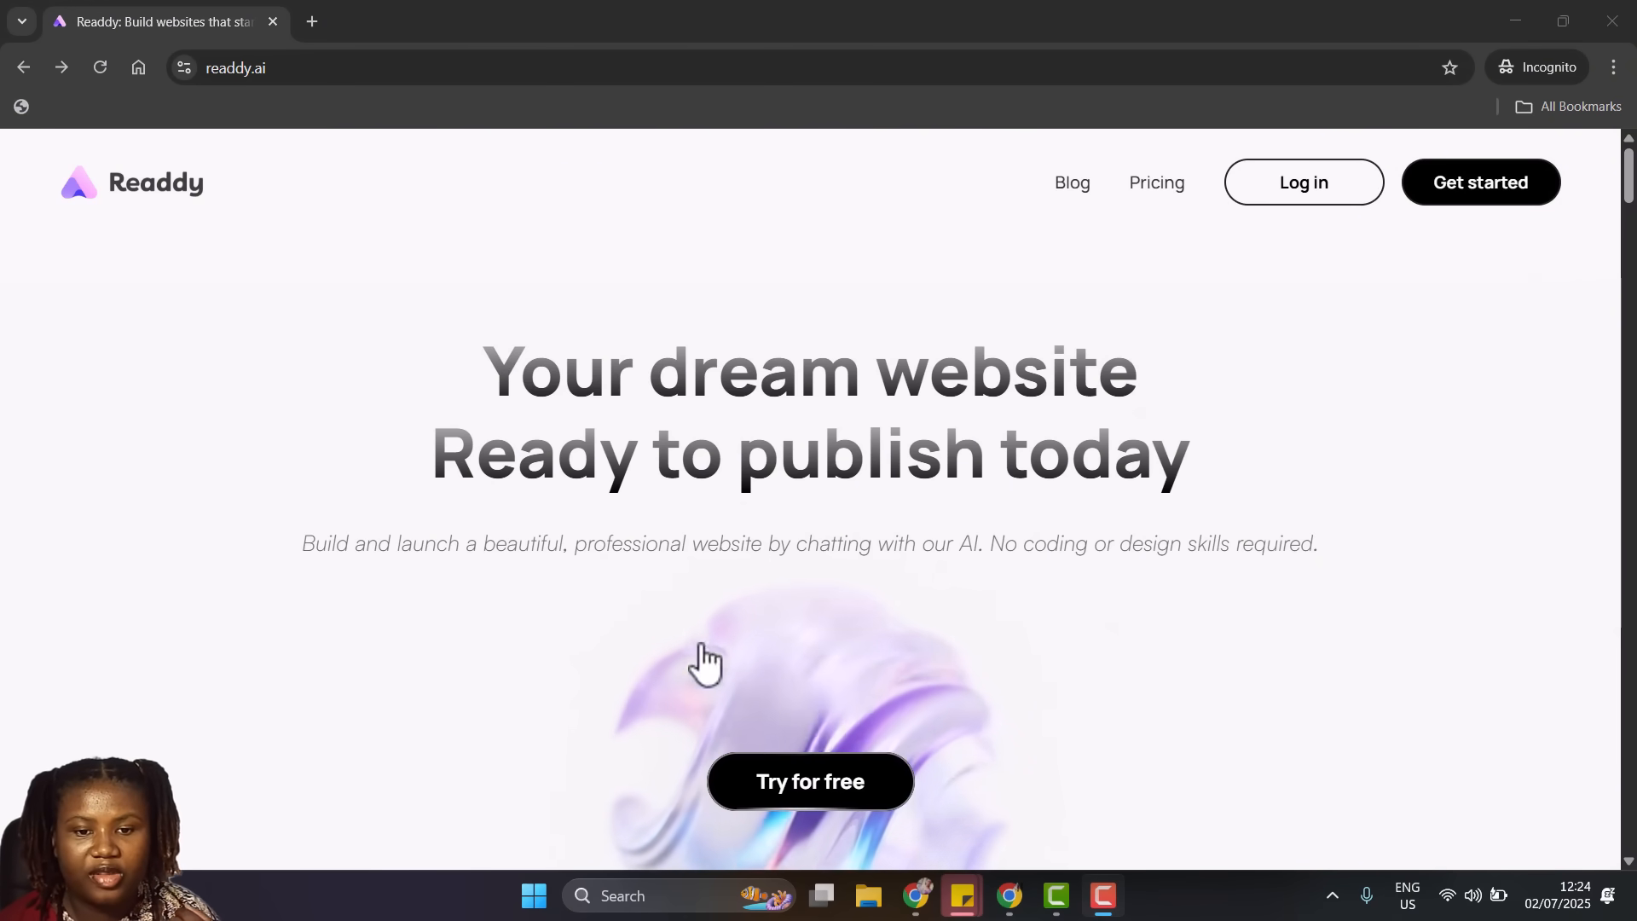
Leave the sign-up page for the signed-in Readdy window and create a project named "Web project"
left_click(812, 808)
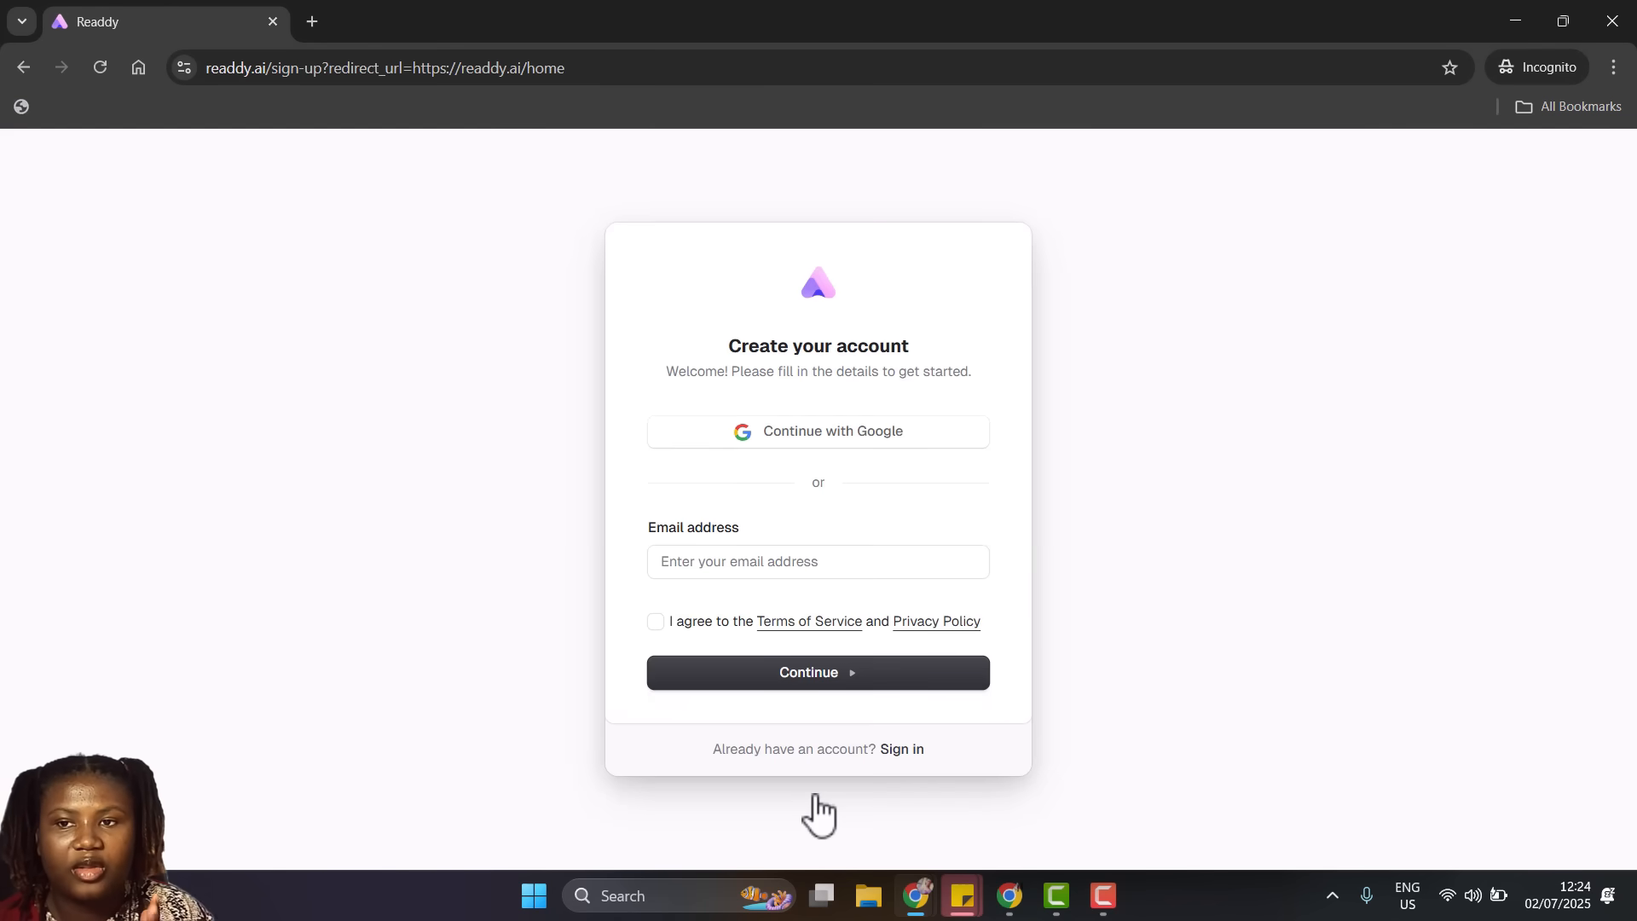
left_click(1515, 24)
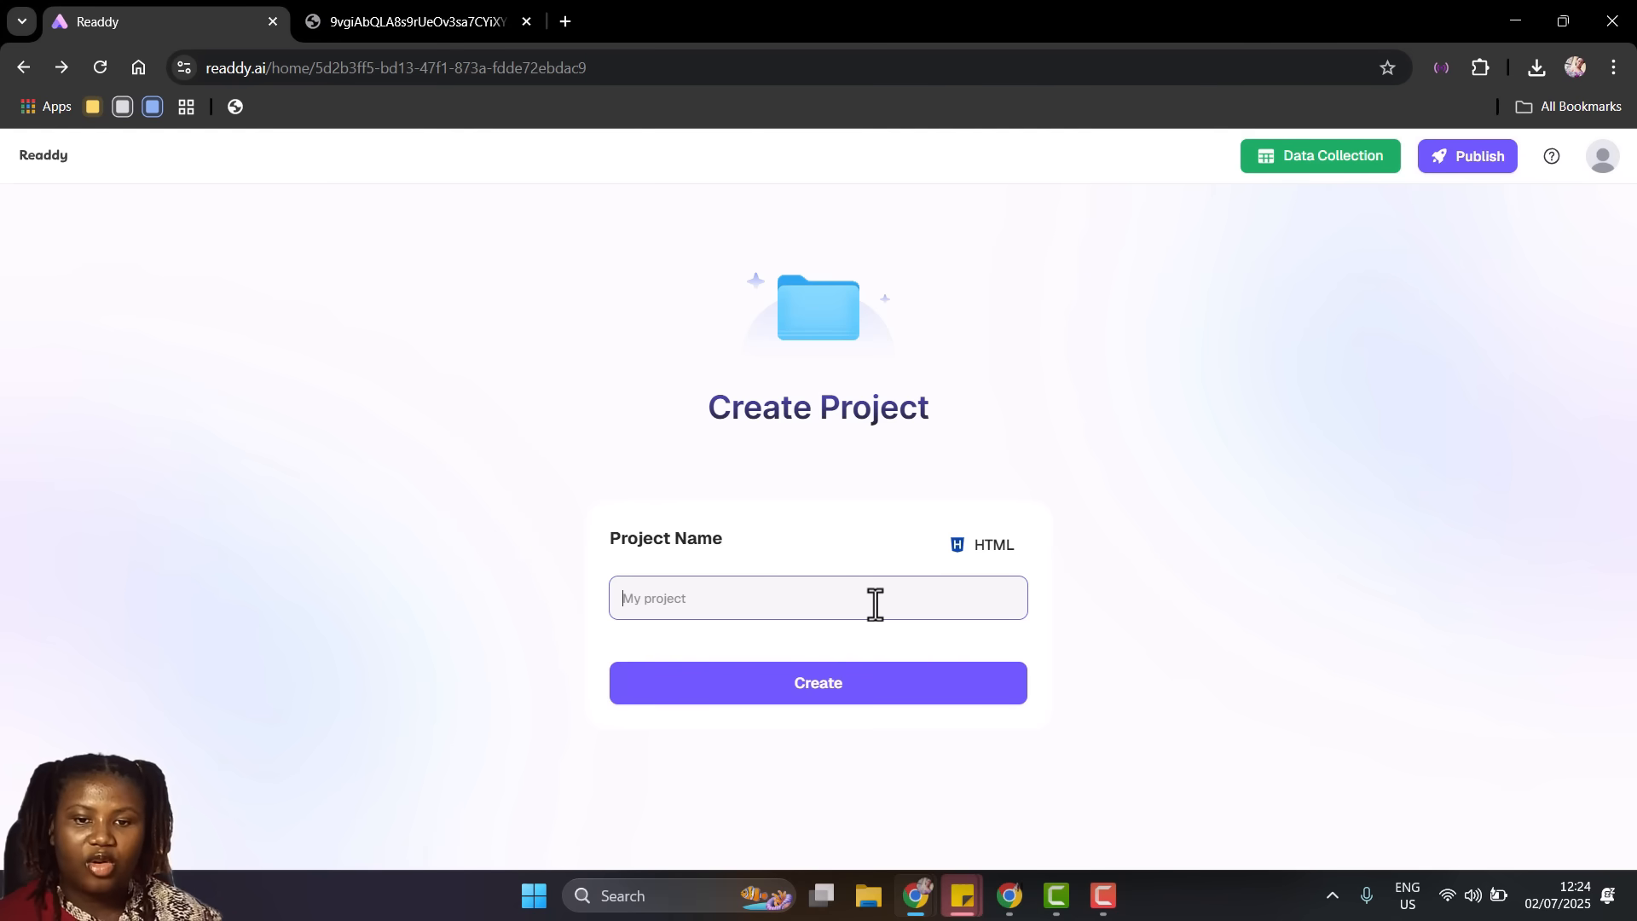
type("Web project")
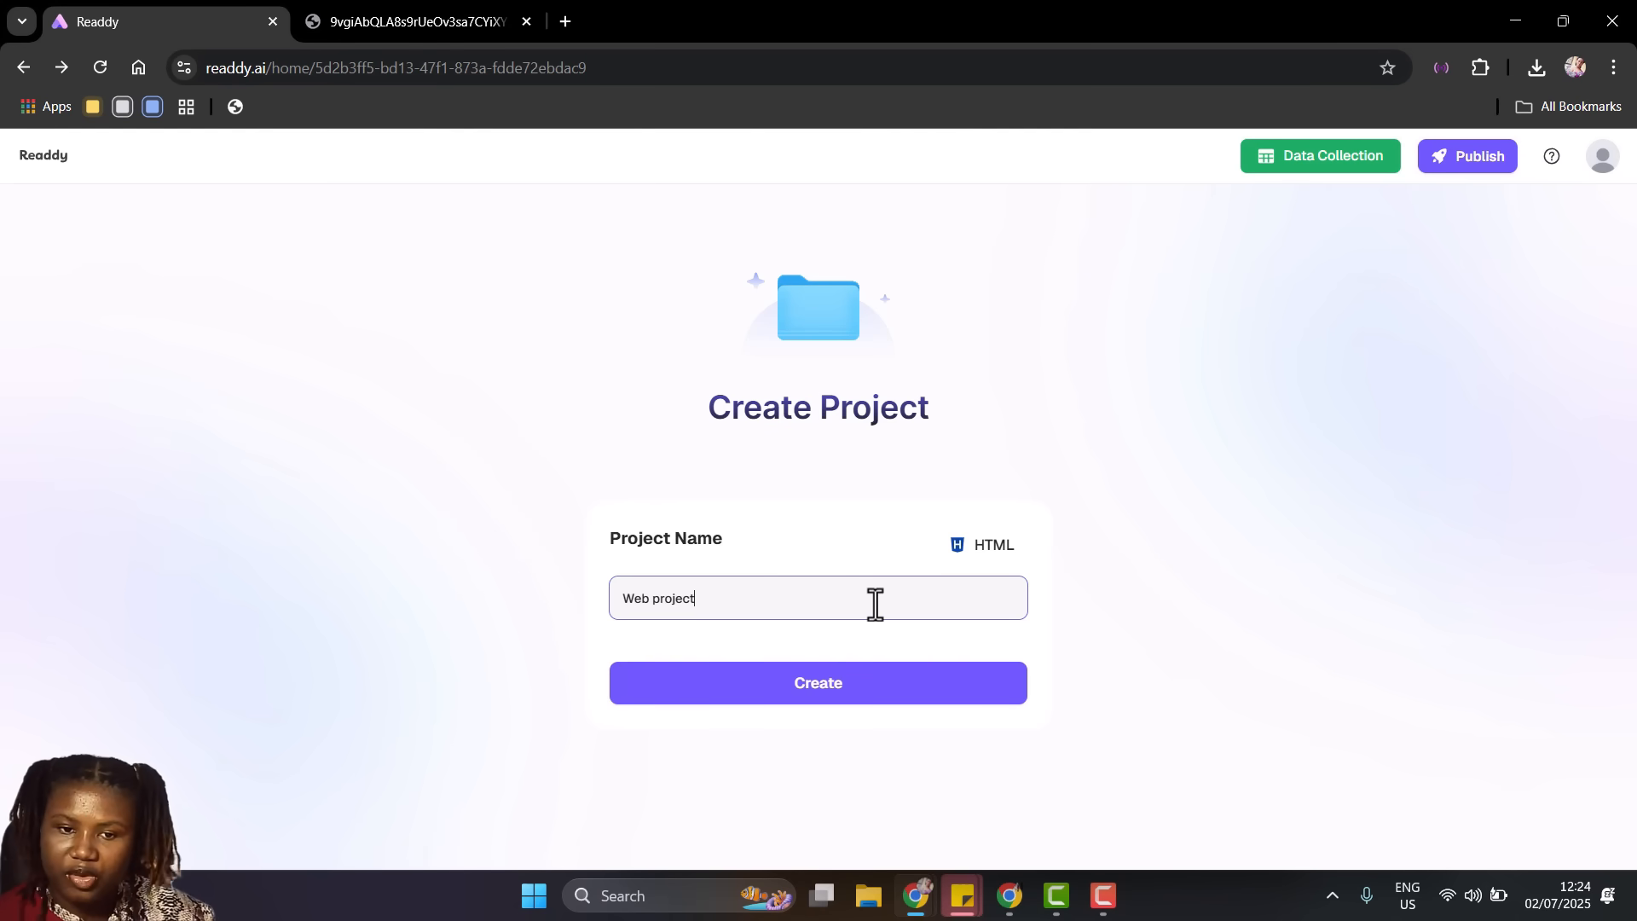
left_click(853, 714)
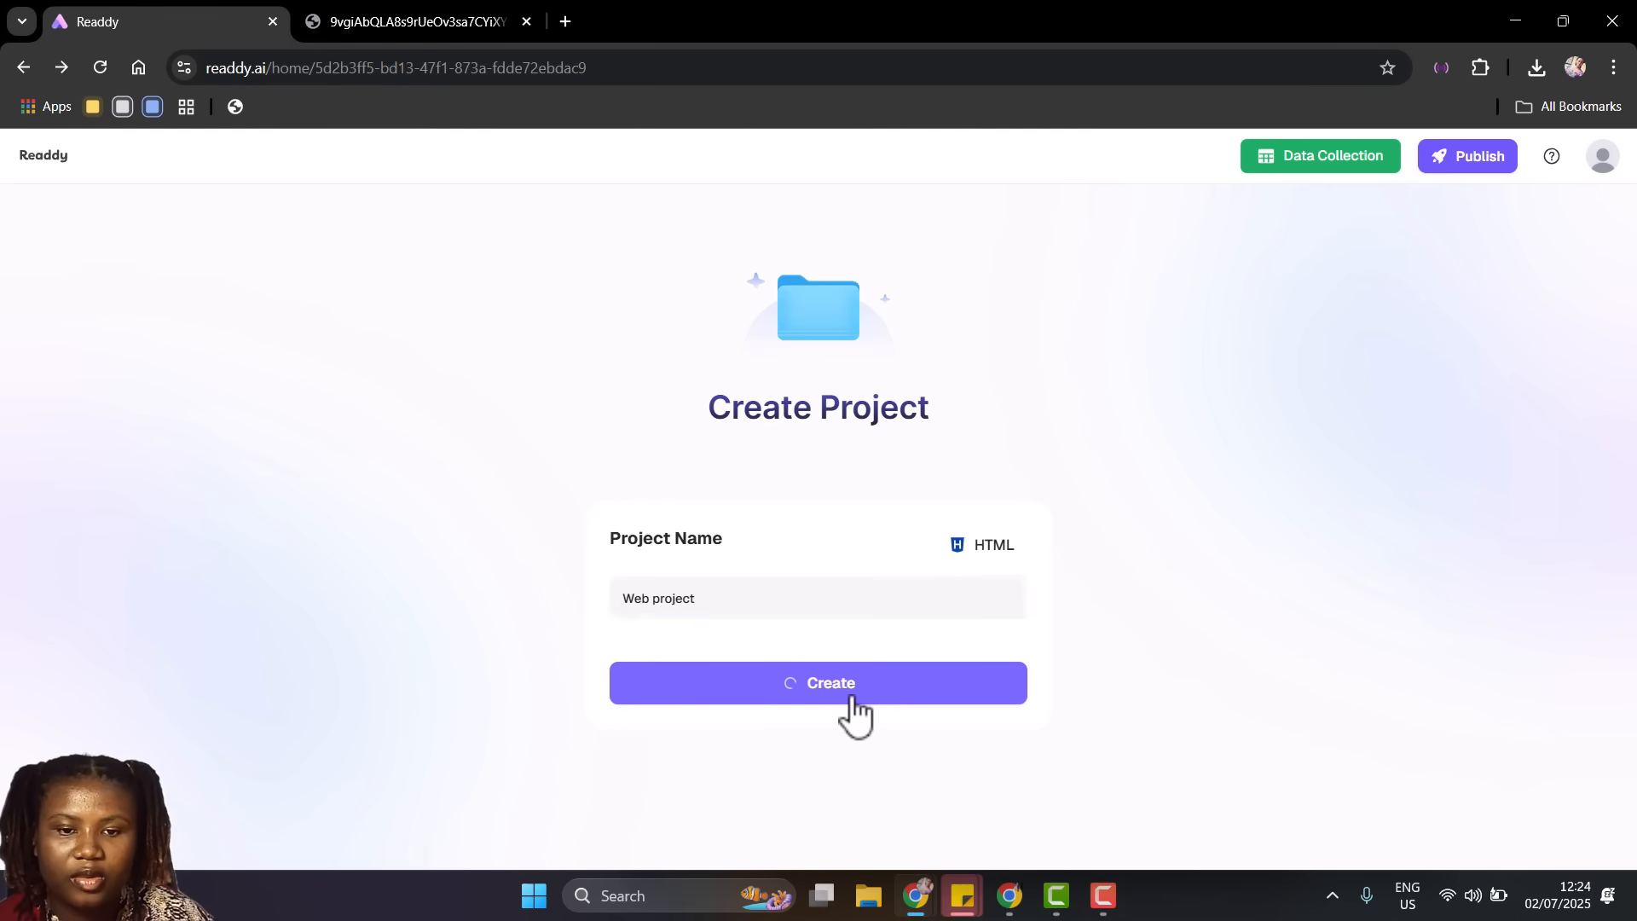
Submit the pasted CodeNerdette website brief asking for a tagline, hero intro, 4–6 homepage sections and CTA text, and generate the desktop page
key("ctrl+v")
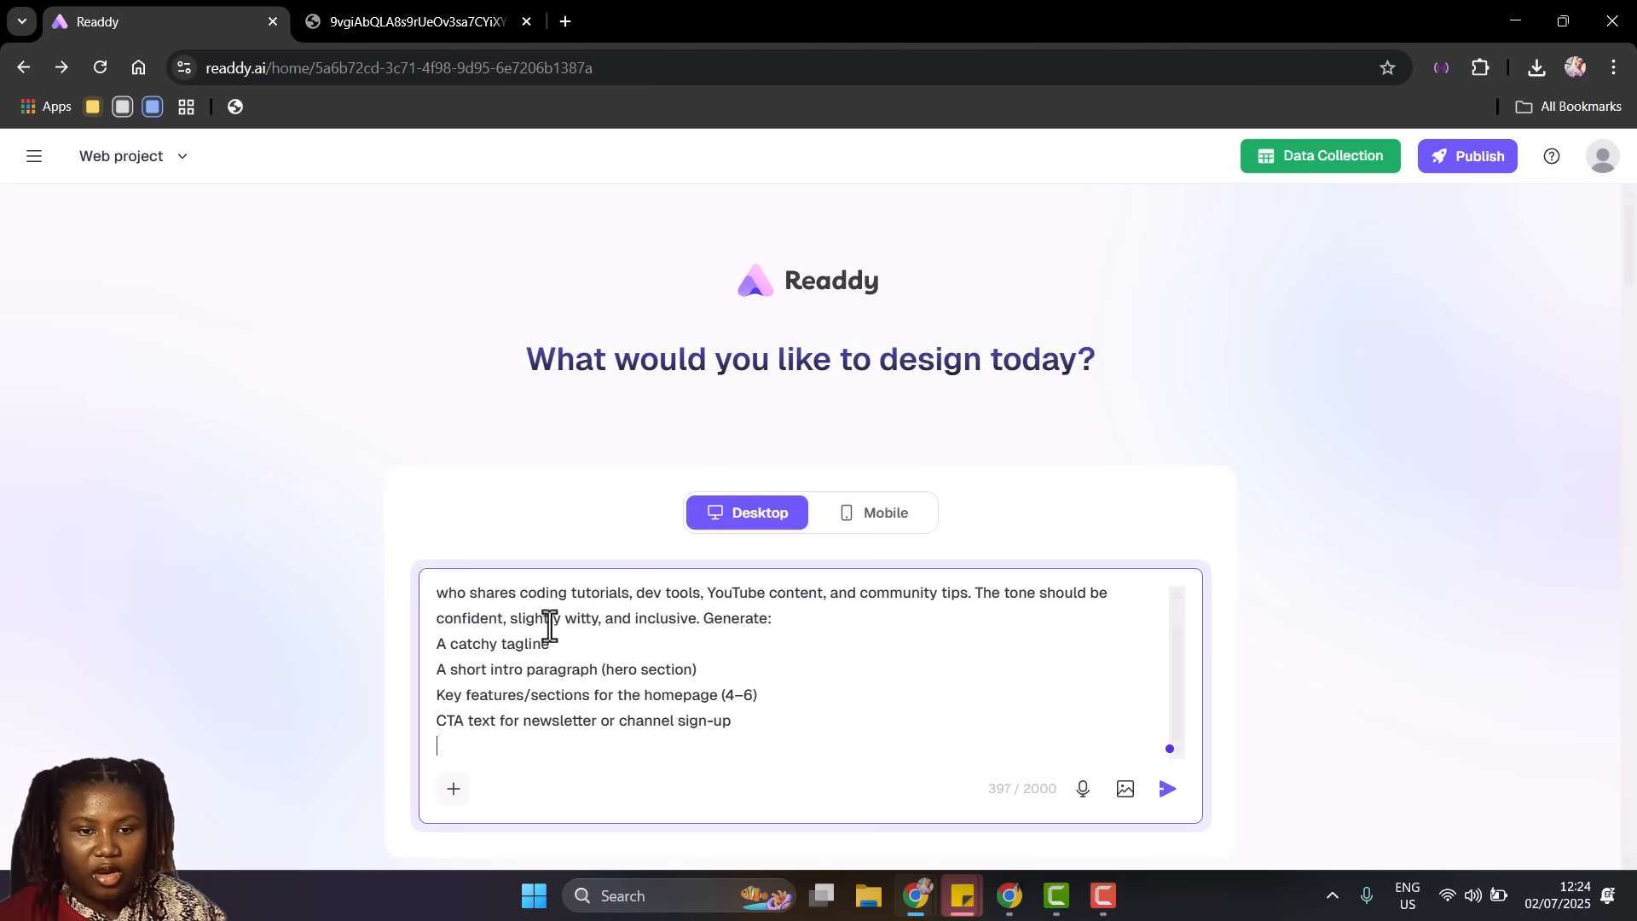
key("BackSpace")
key("BackSpace")
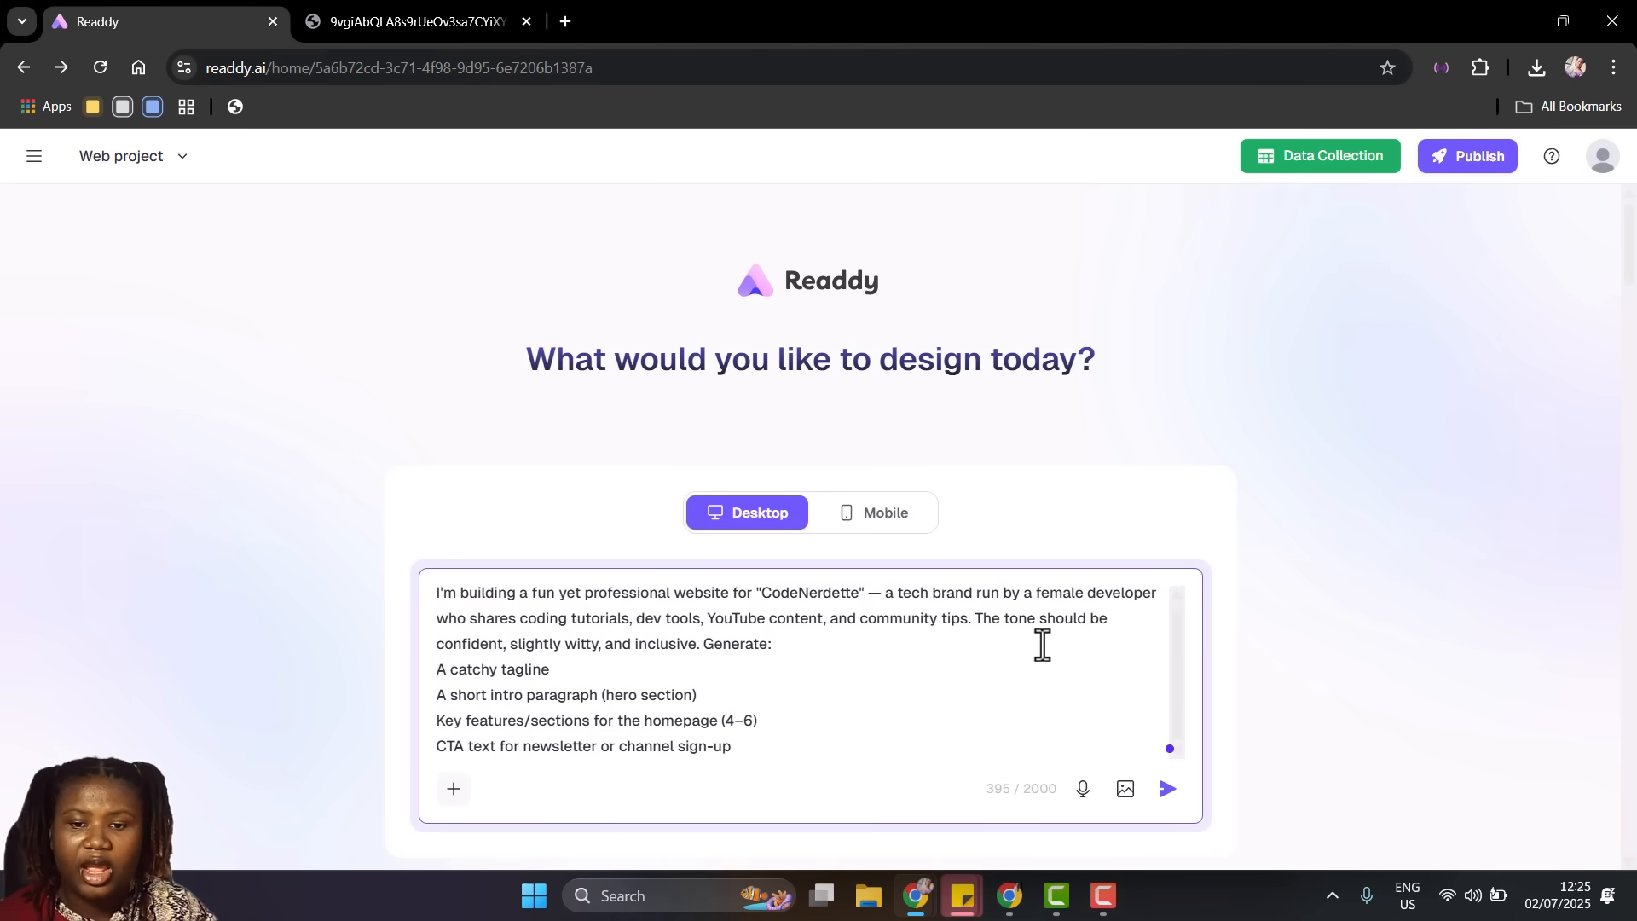
left_click(1167, 792)
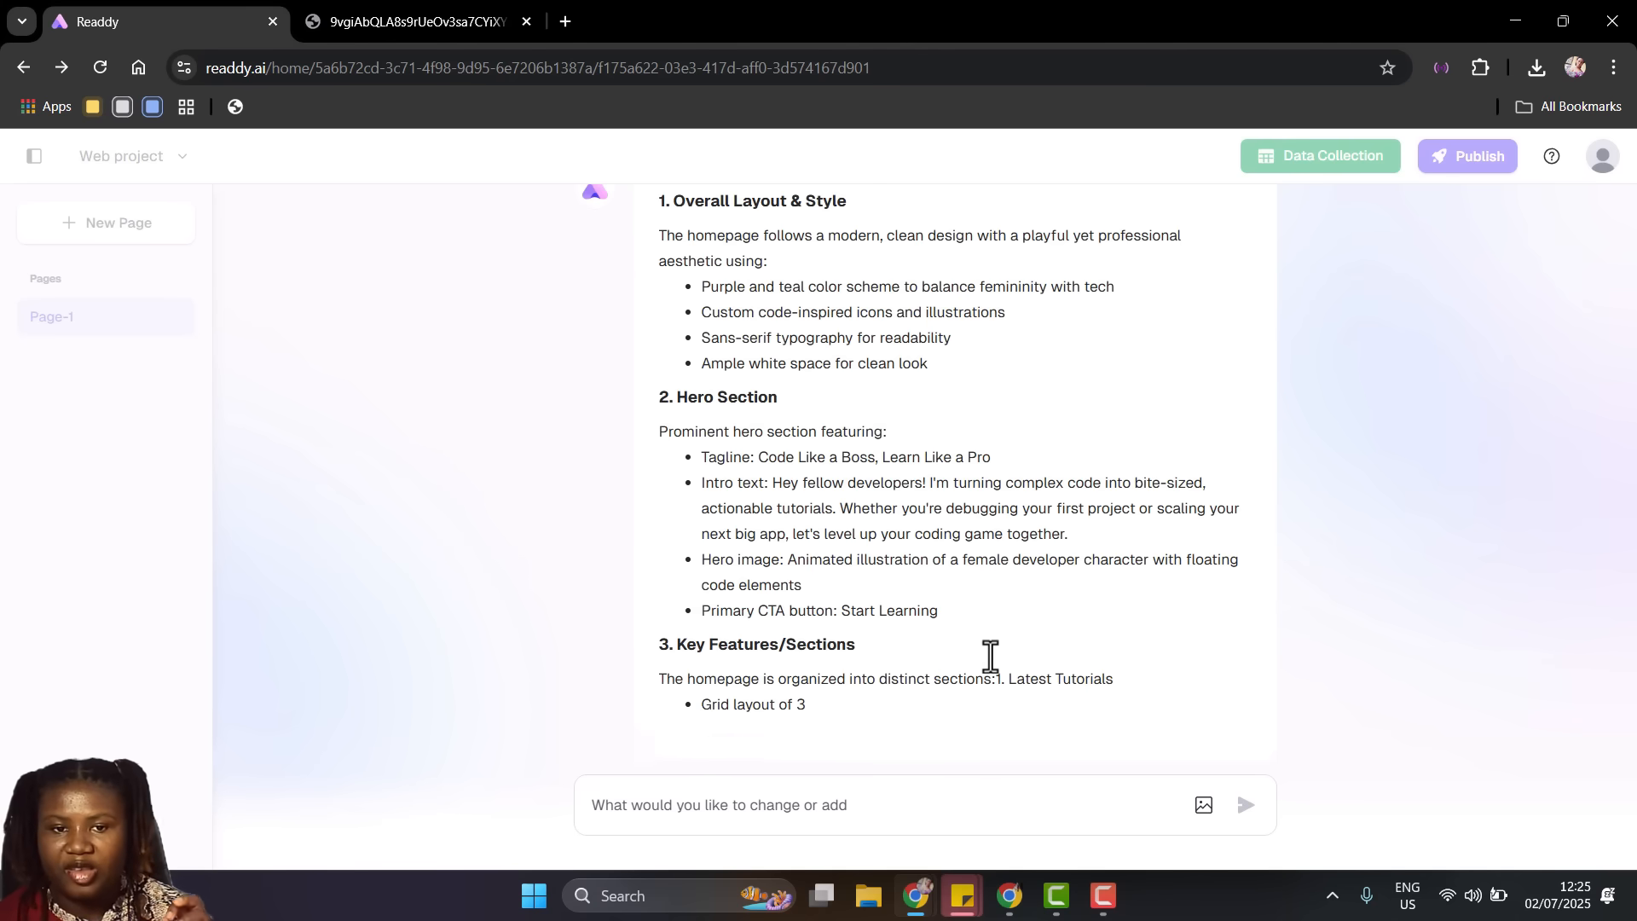
left_click(881, 650)
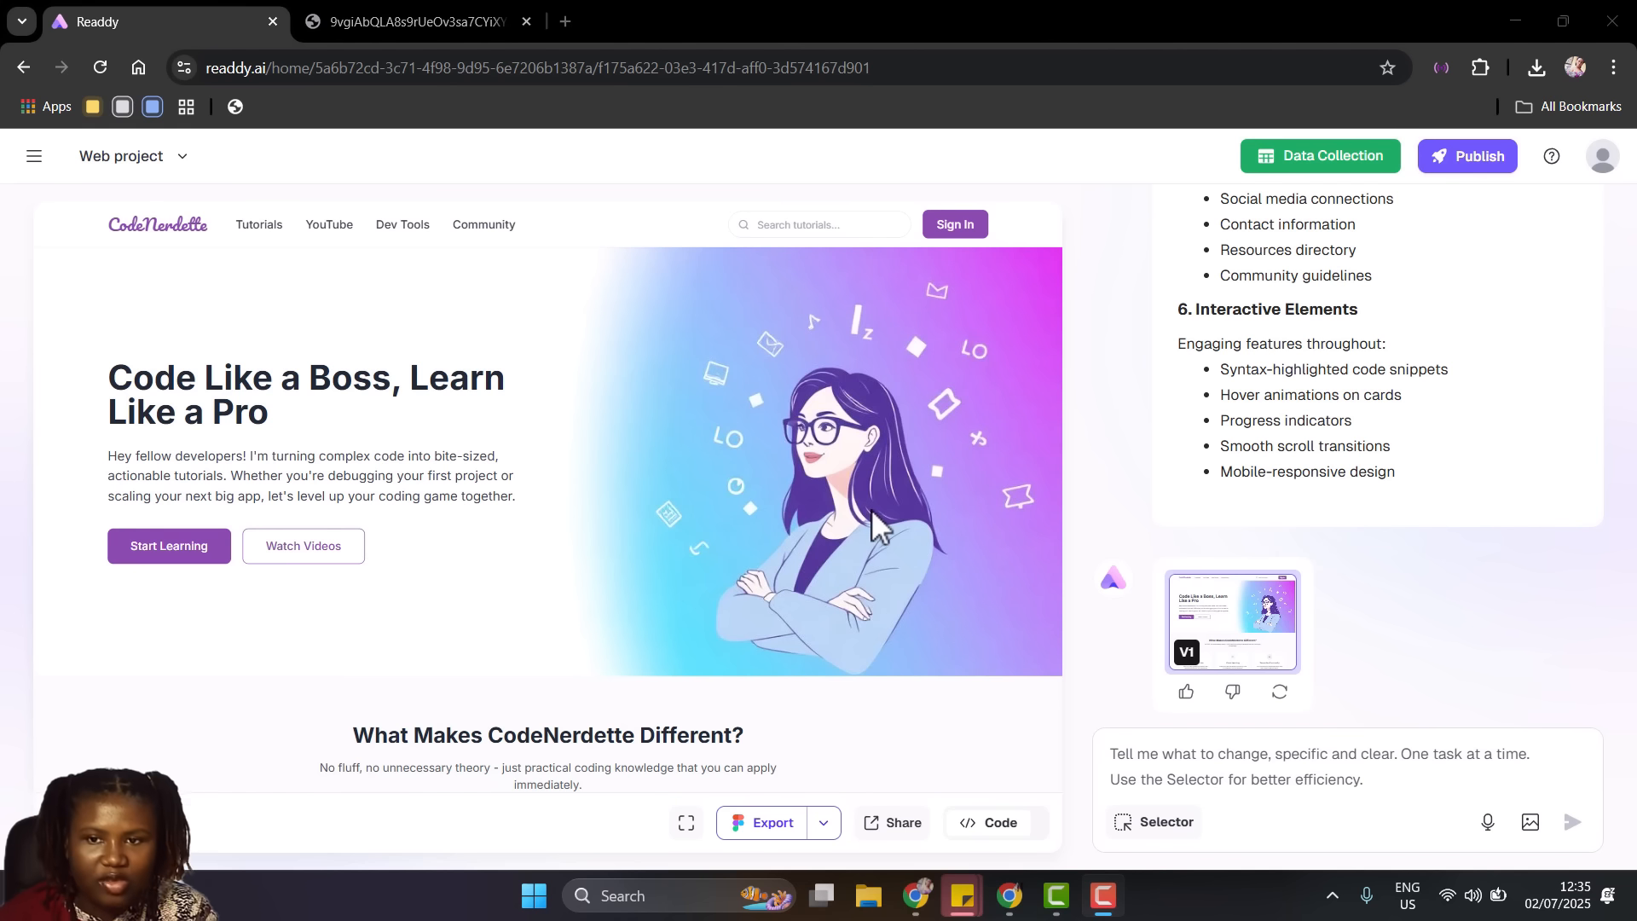
Review the generated CodeNerdette homepage from the hero section down to the footer
scroll(871, 508, "down", 4)
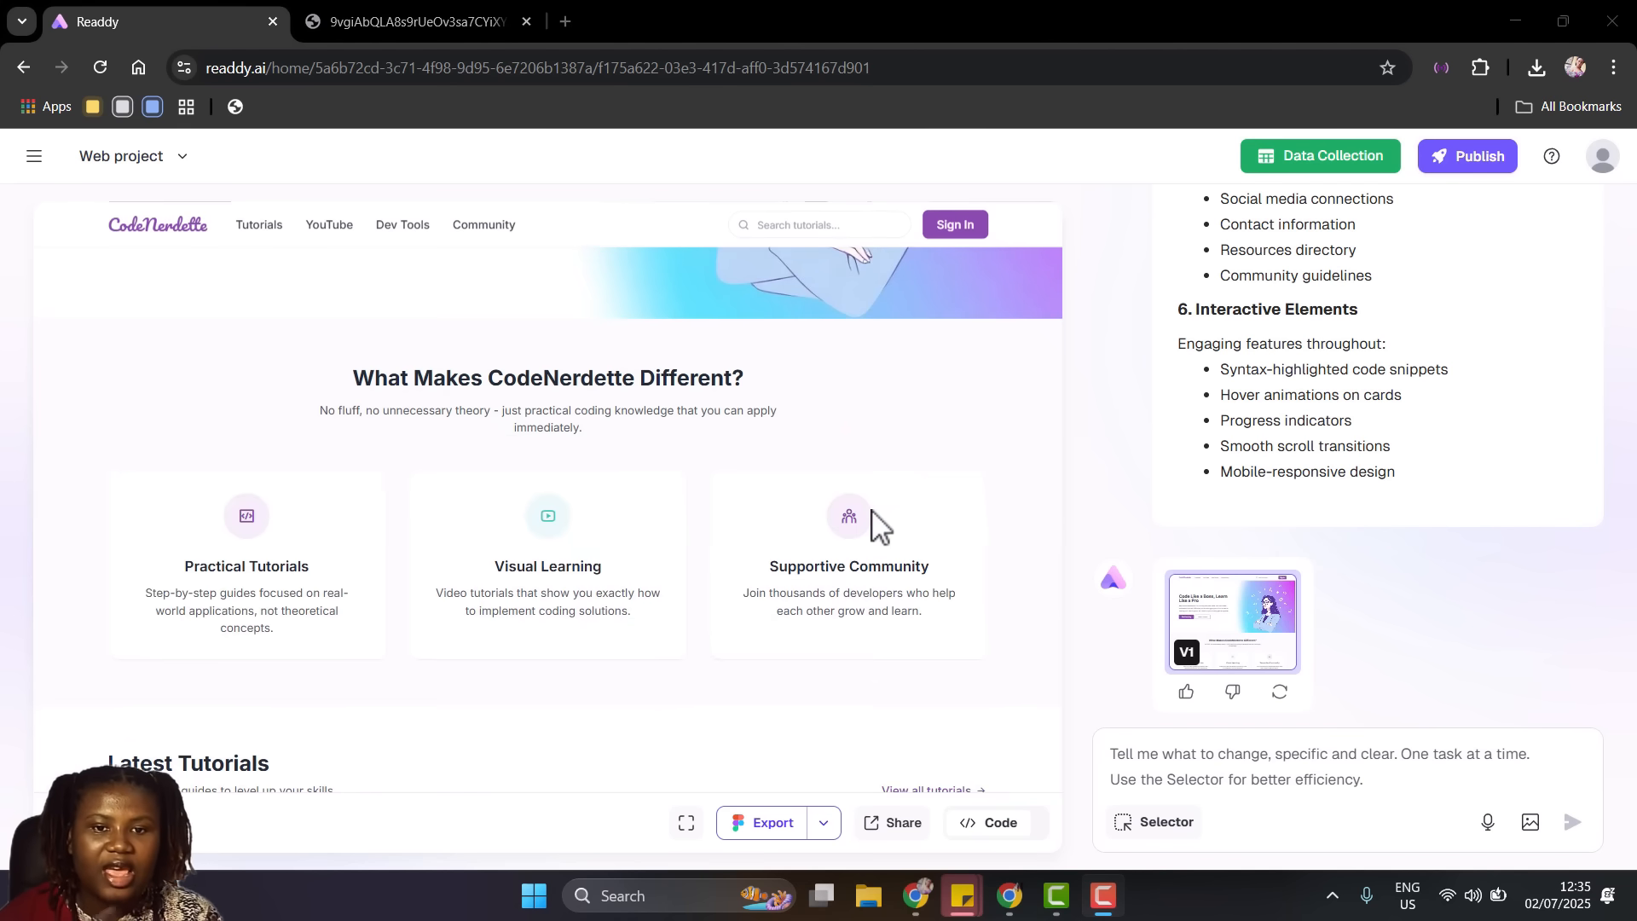
scroll(872, 509, "down", 10)
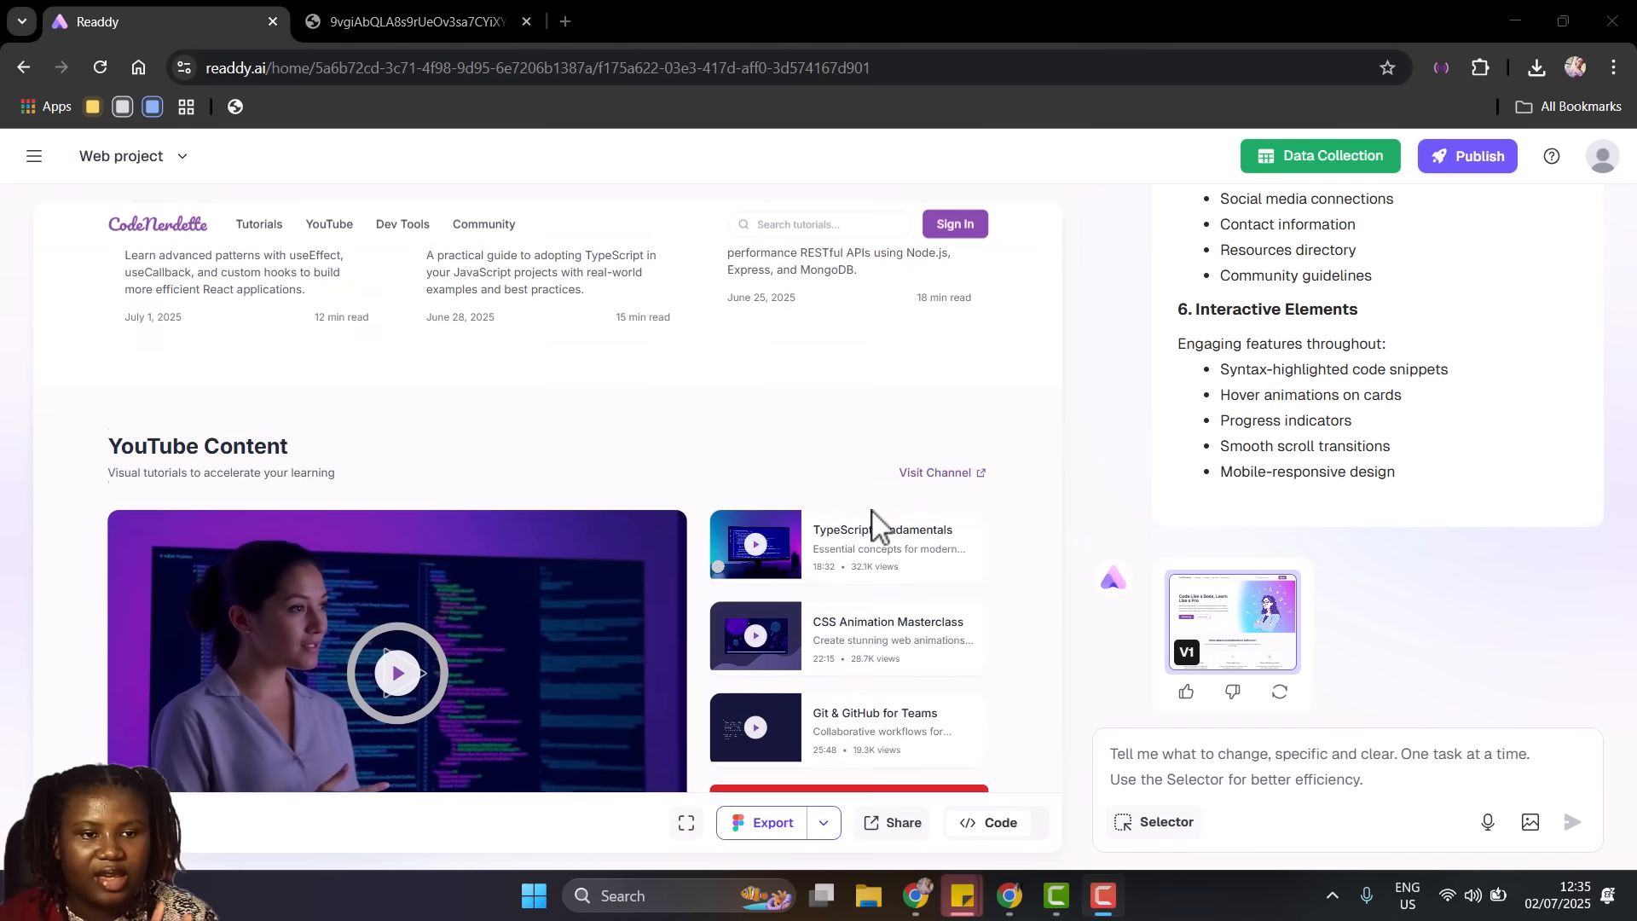
scroll(872, 510, "down", 12)
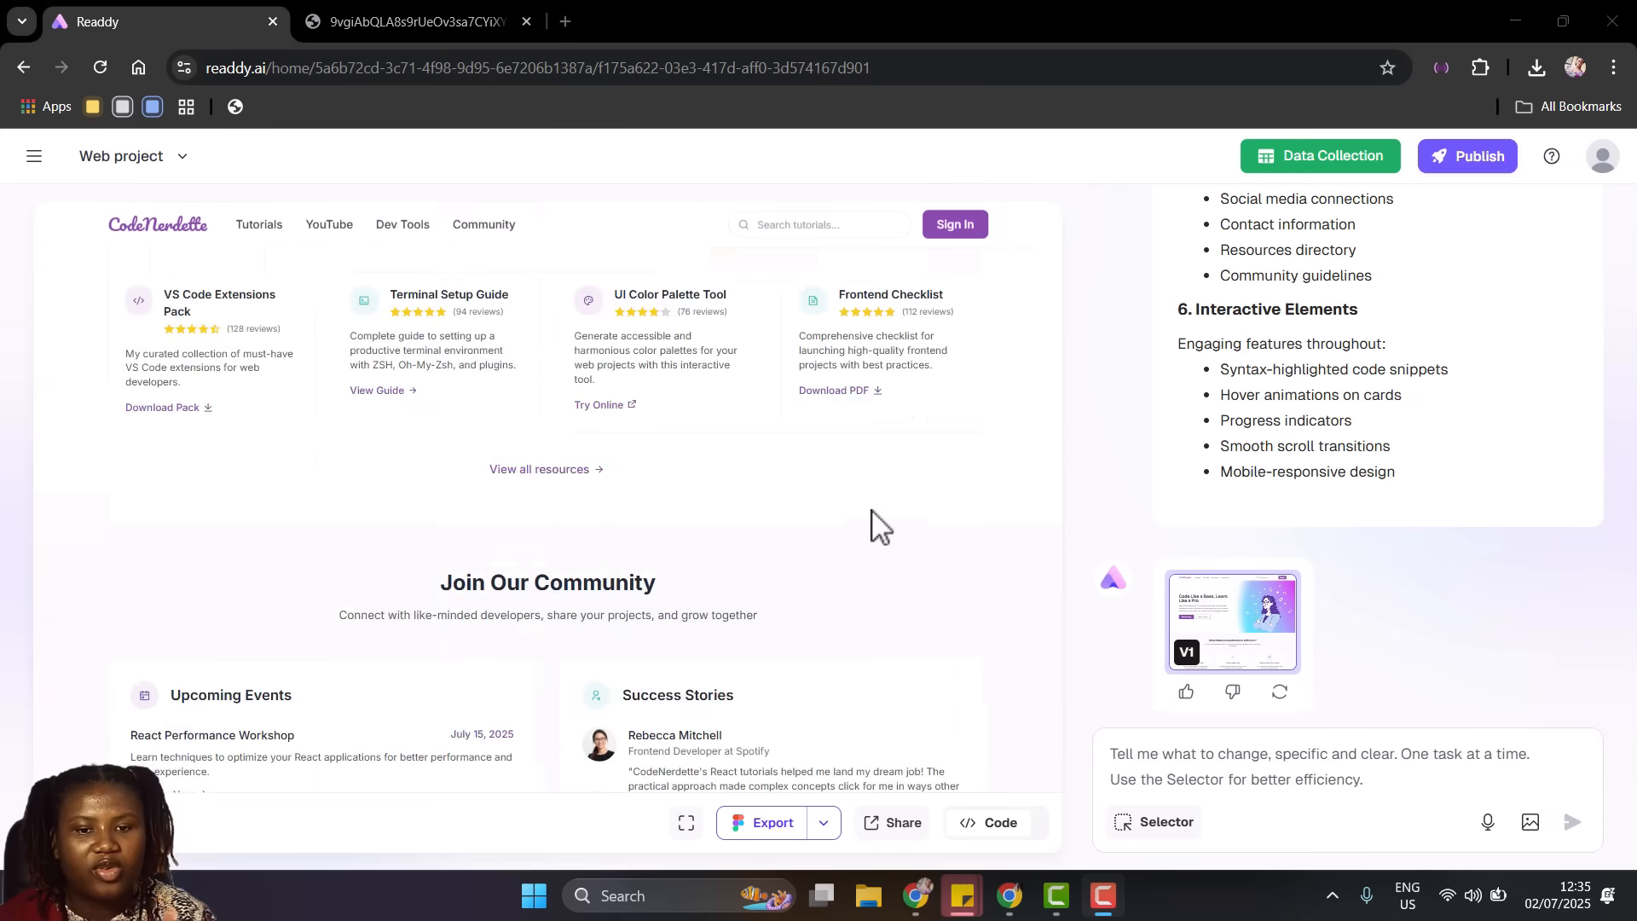
scroll(871, 508, "down", 6)
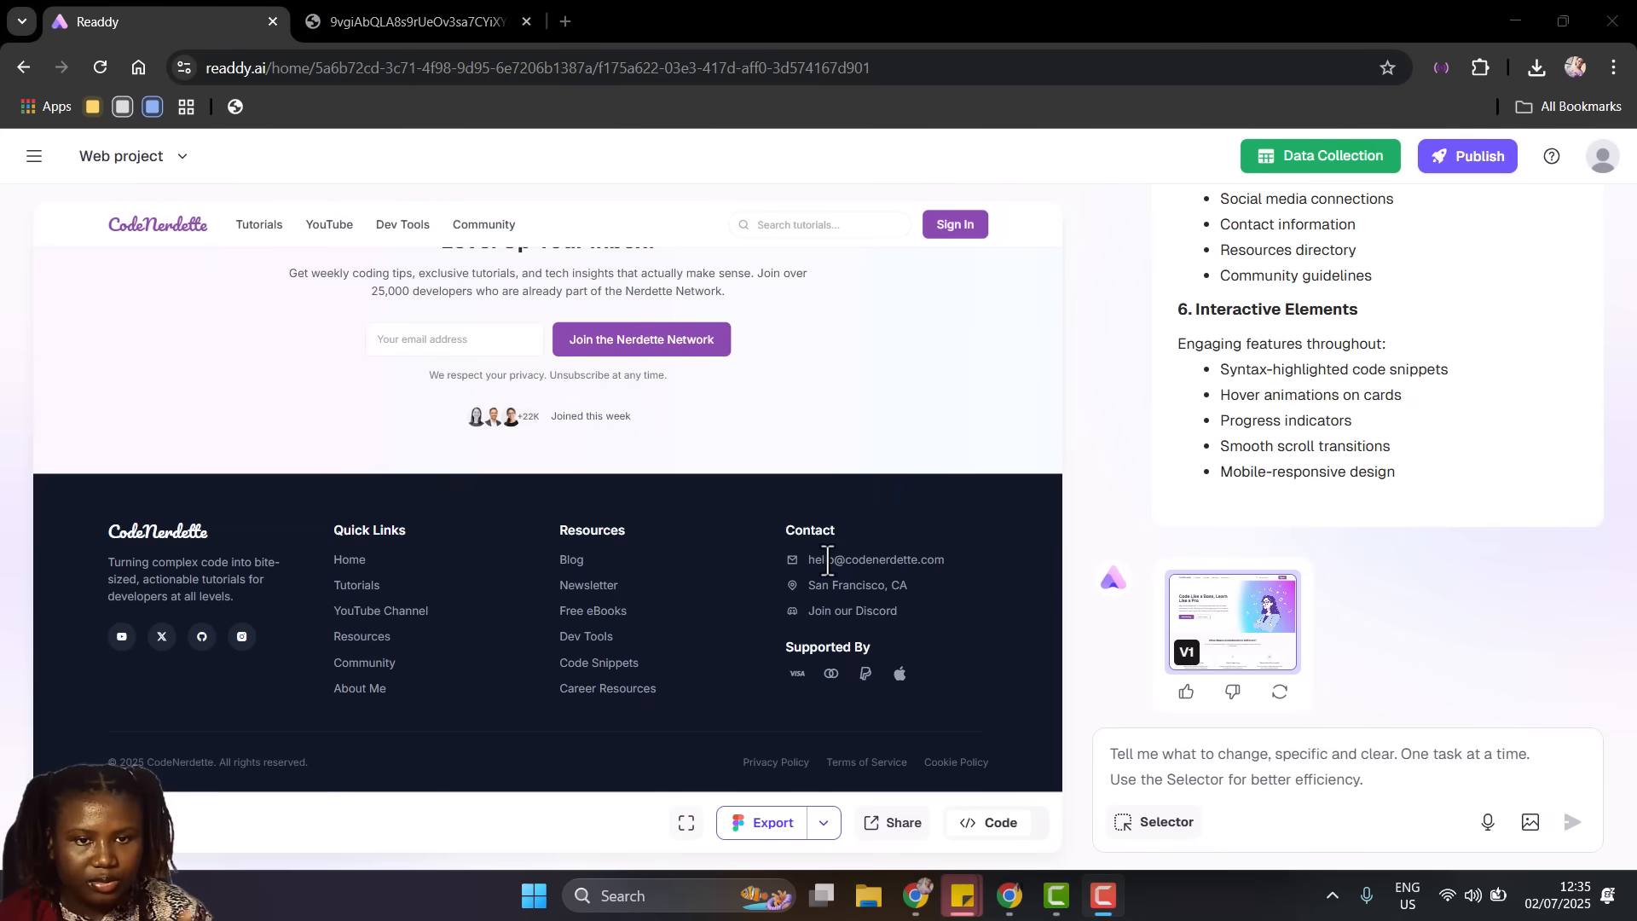
scroll(827, 561, "up", 15)
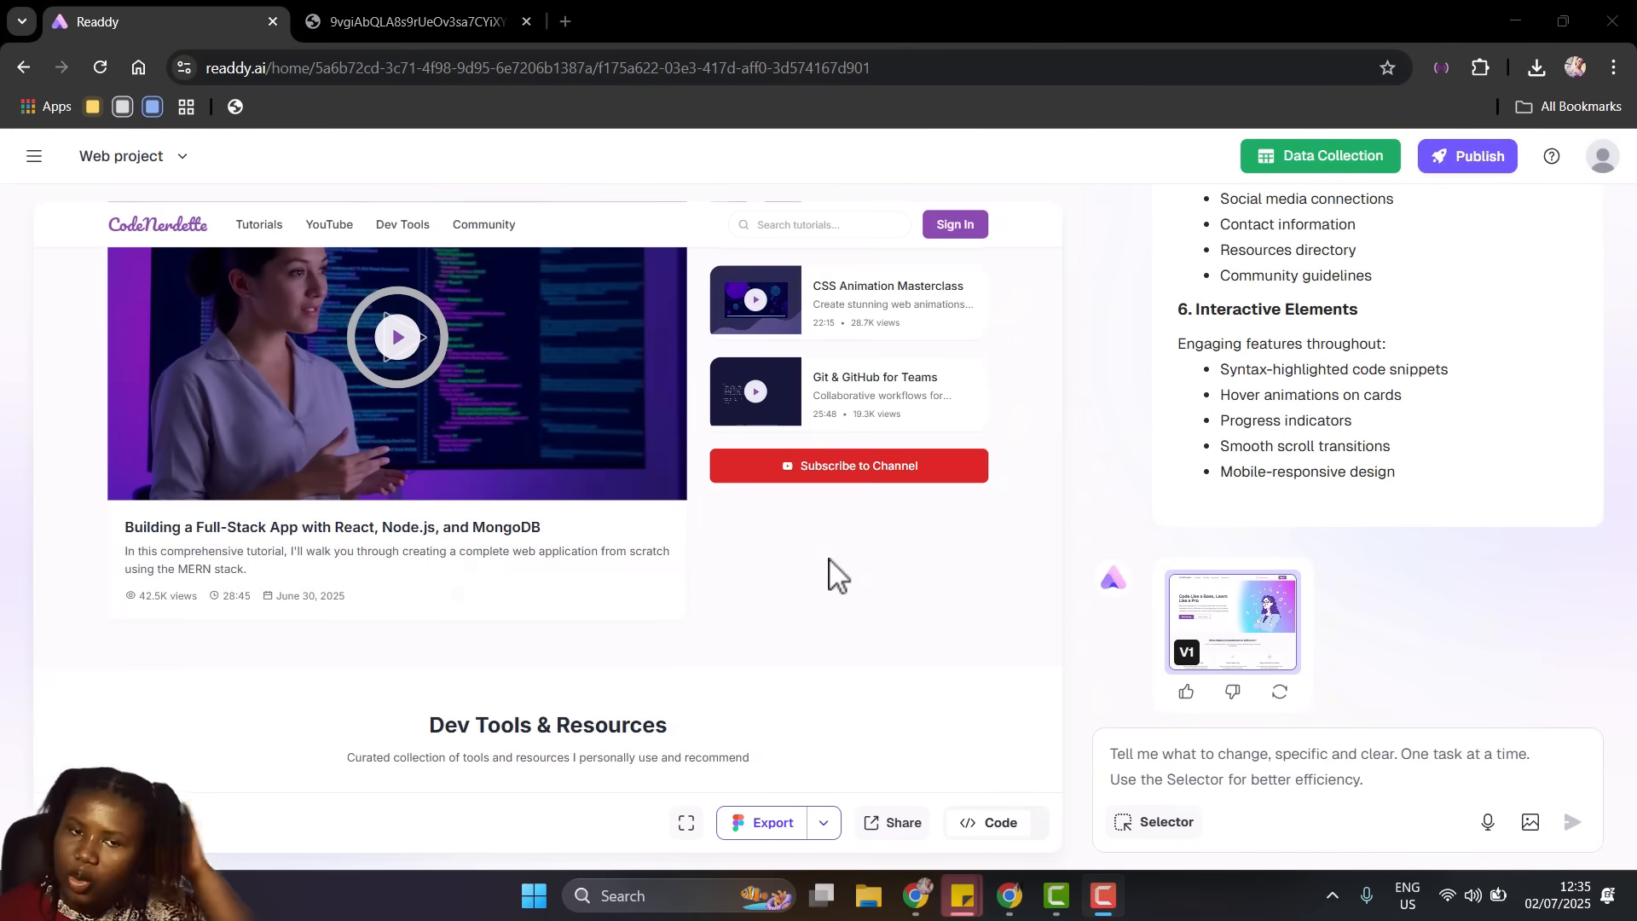
scroll(829, 559, "up", 10)
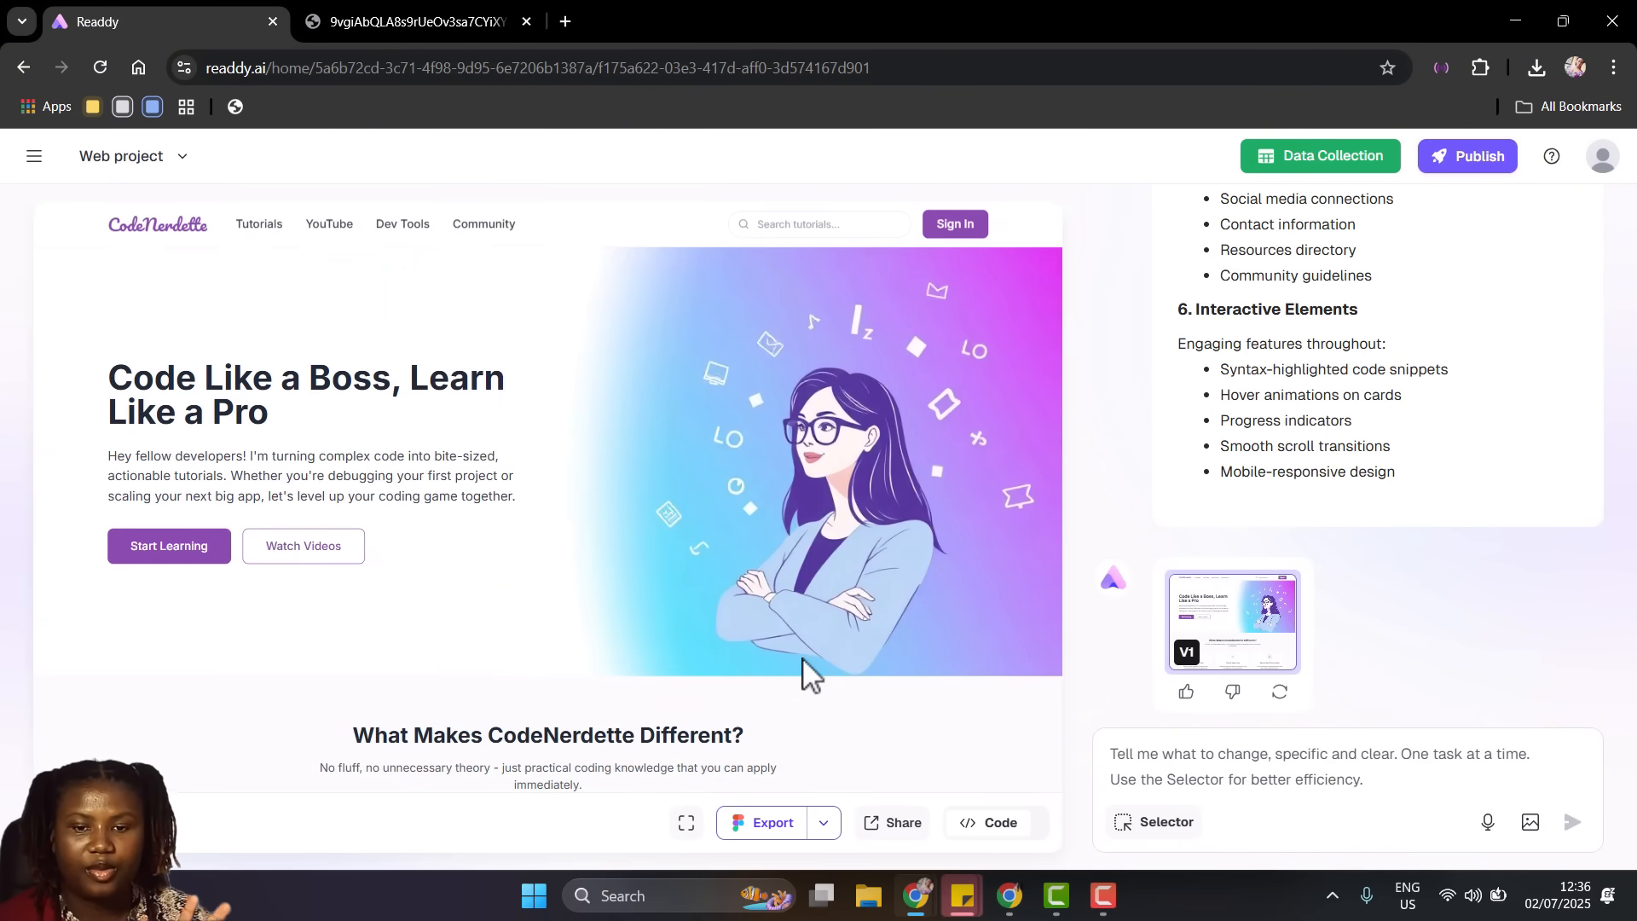
Change the "Supportive Community" card heading to "Telegram Community" and save the text edit
left_click(1122, 822)
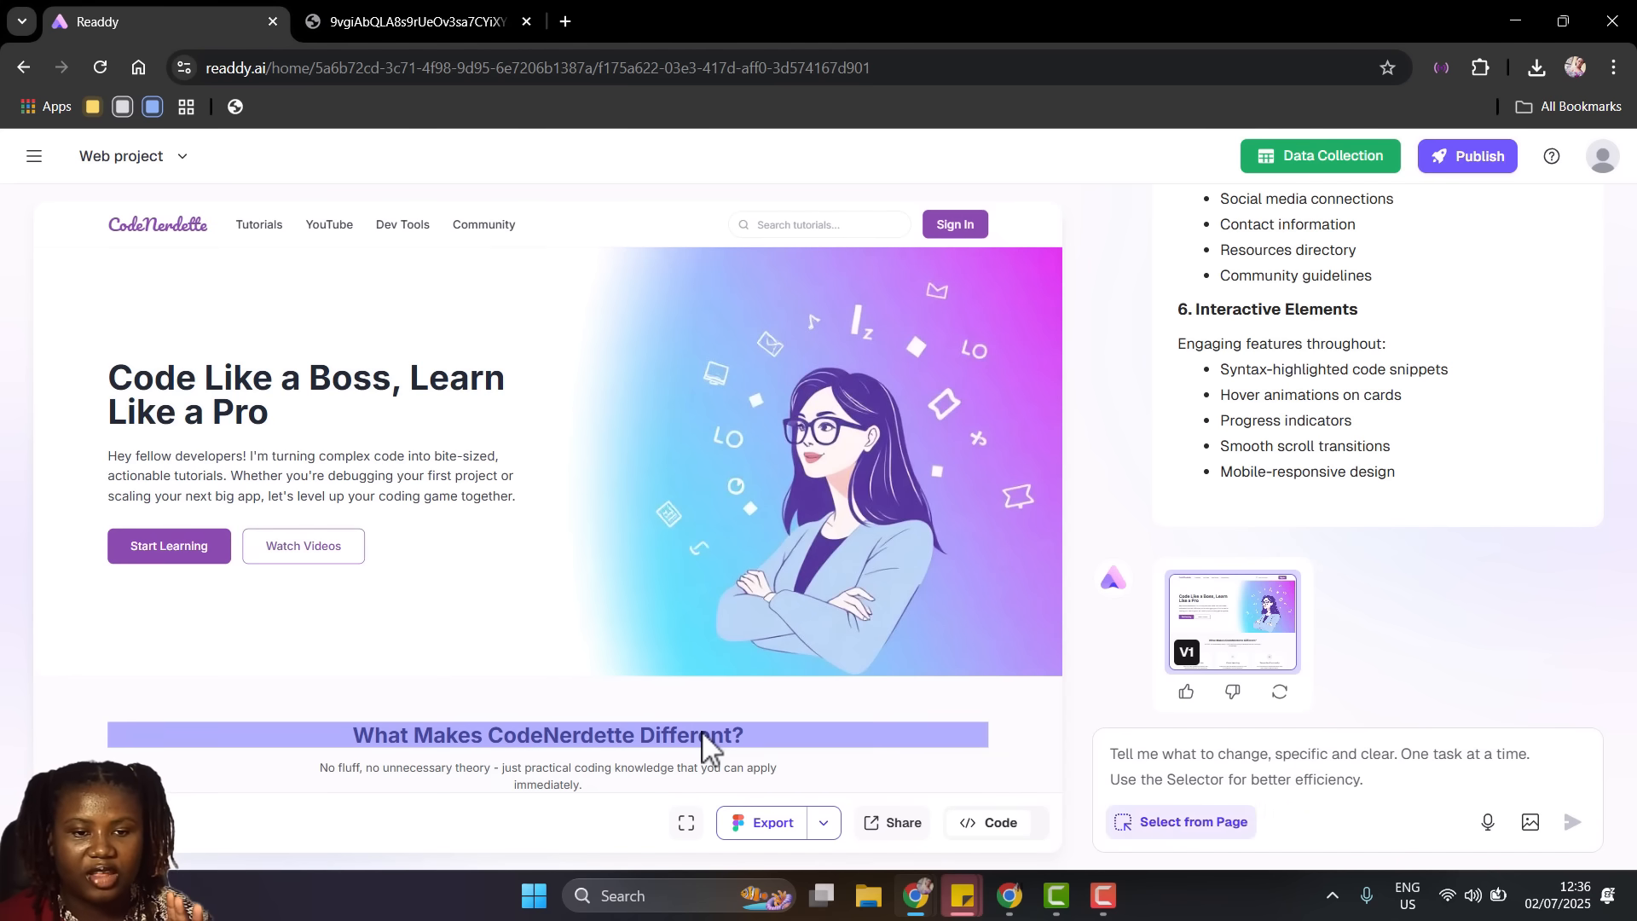
scroll(702, 730, "down", 3)
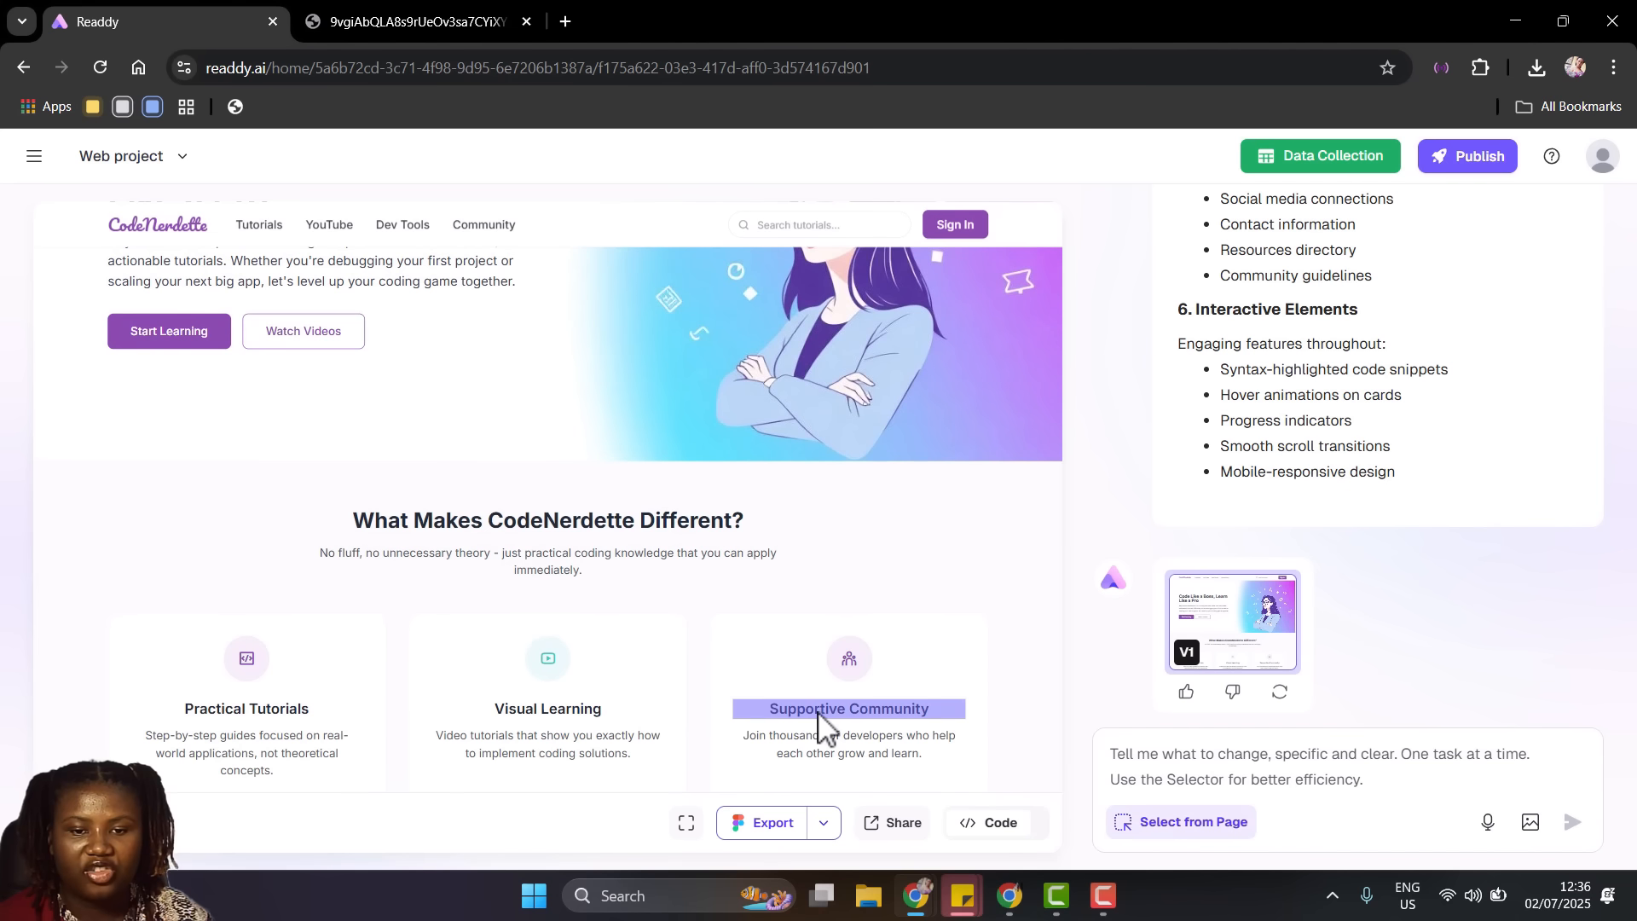
left_click(820, 728)
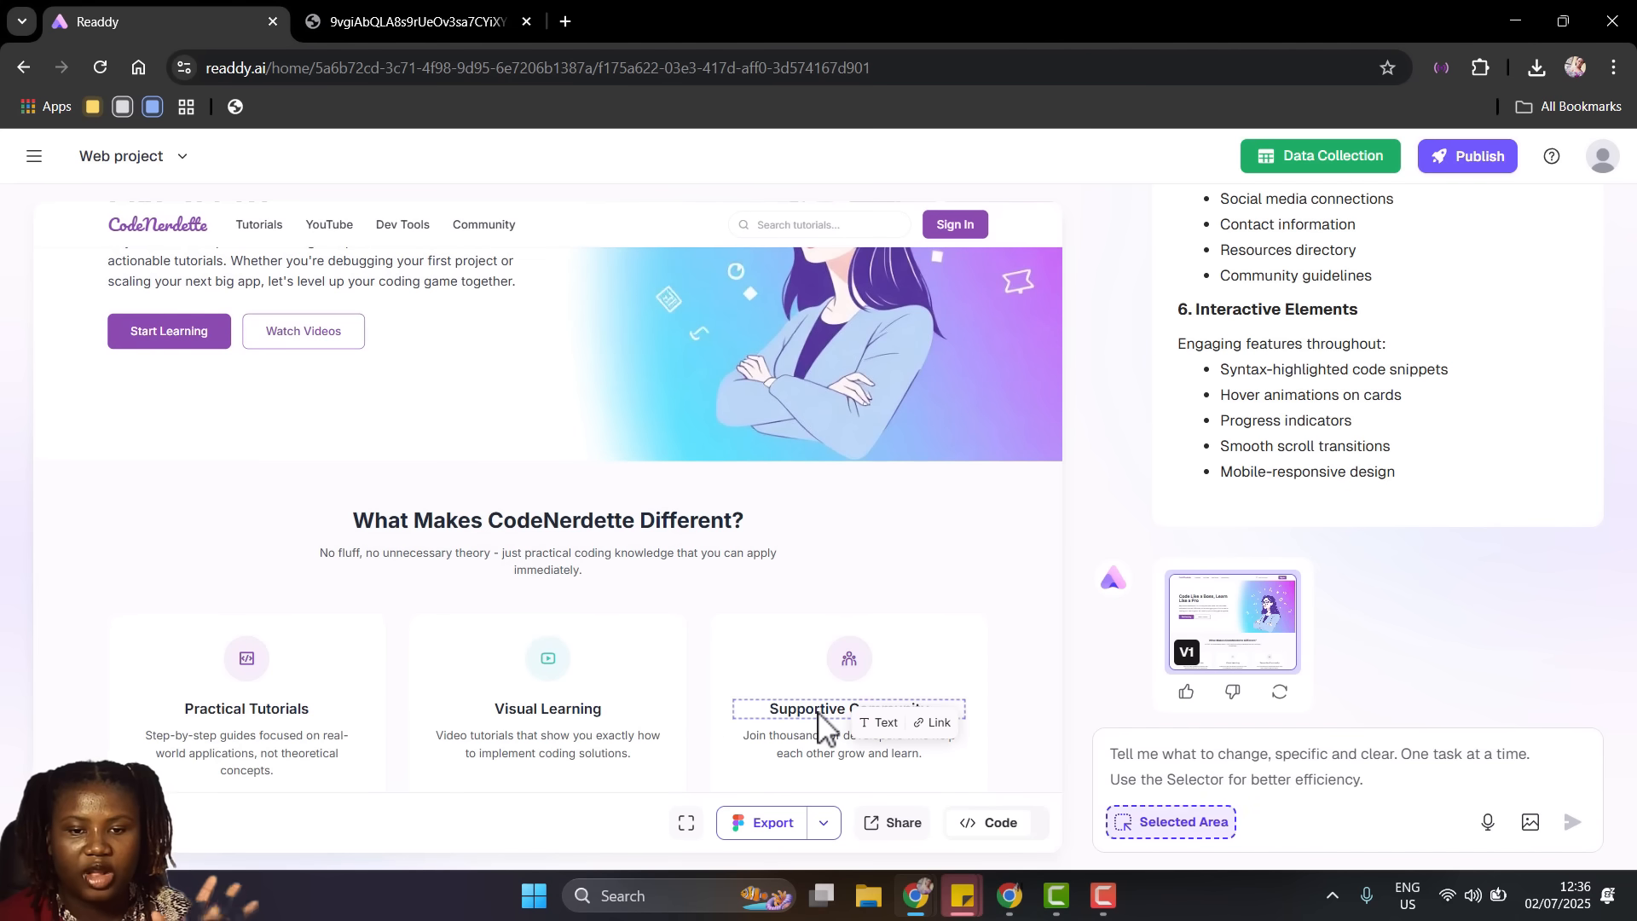
left_click(880, 723)
double_click(883, 655)
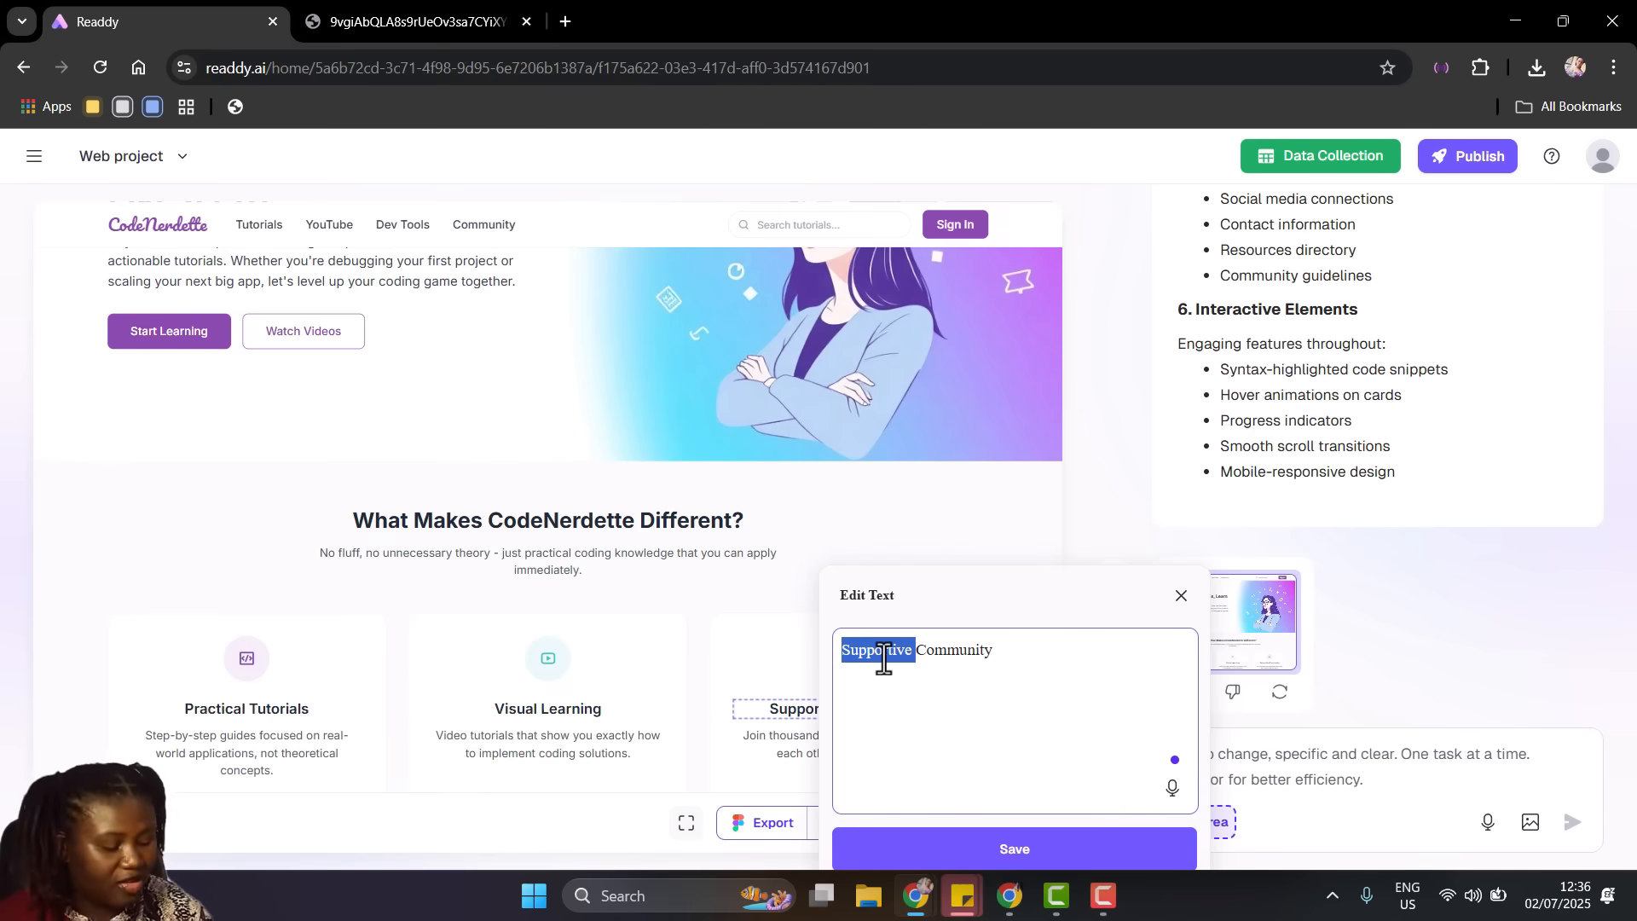
type("Teleh")
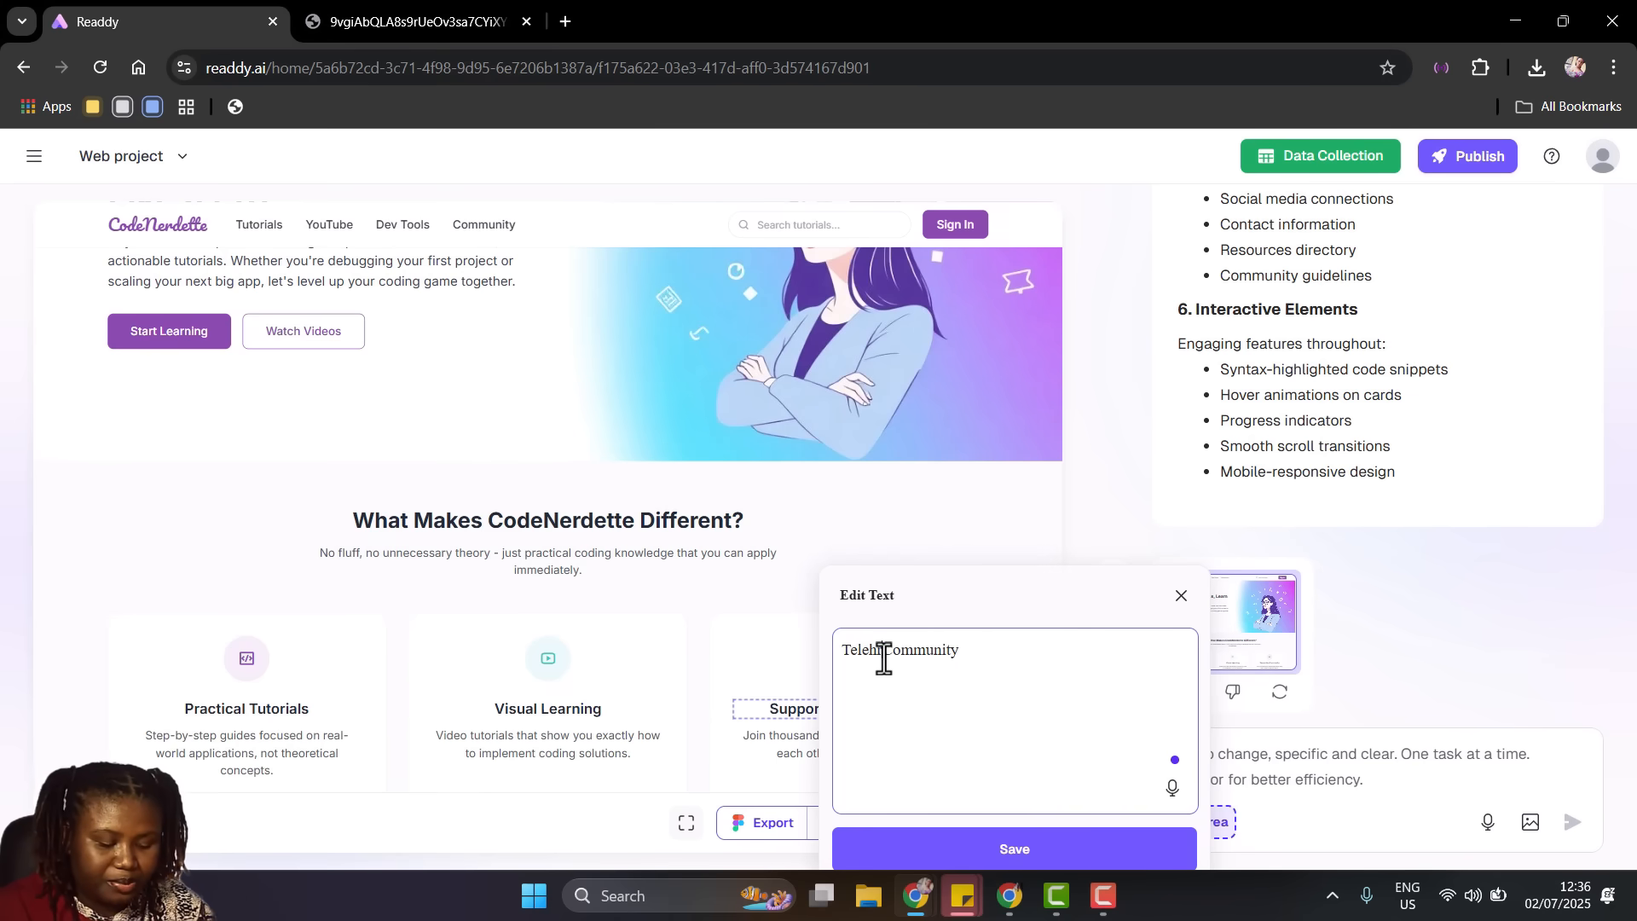
key("BackSpace")
type("gram")
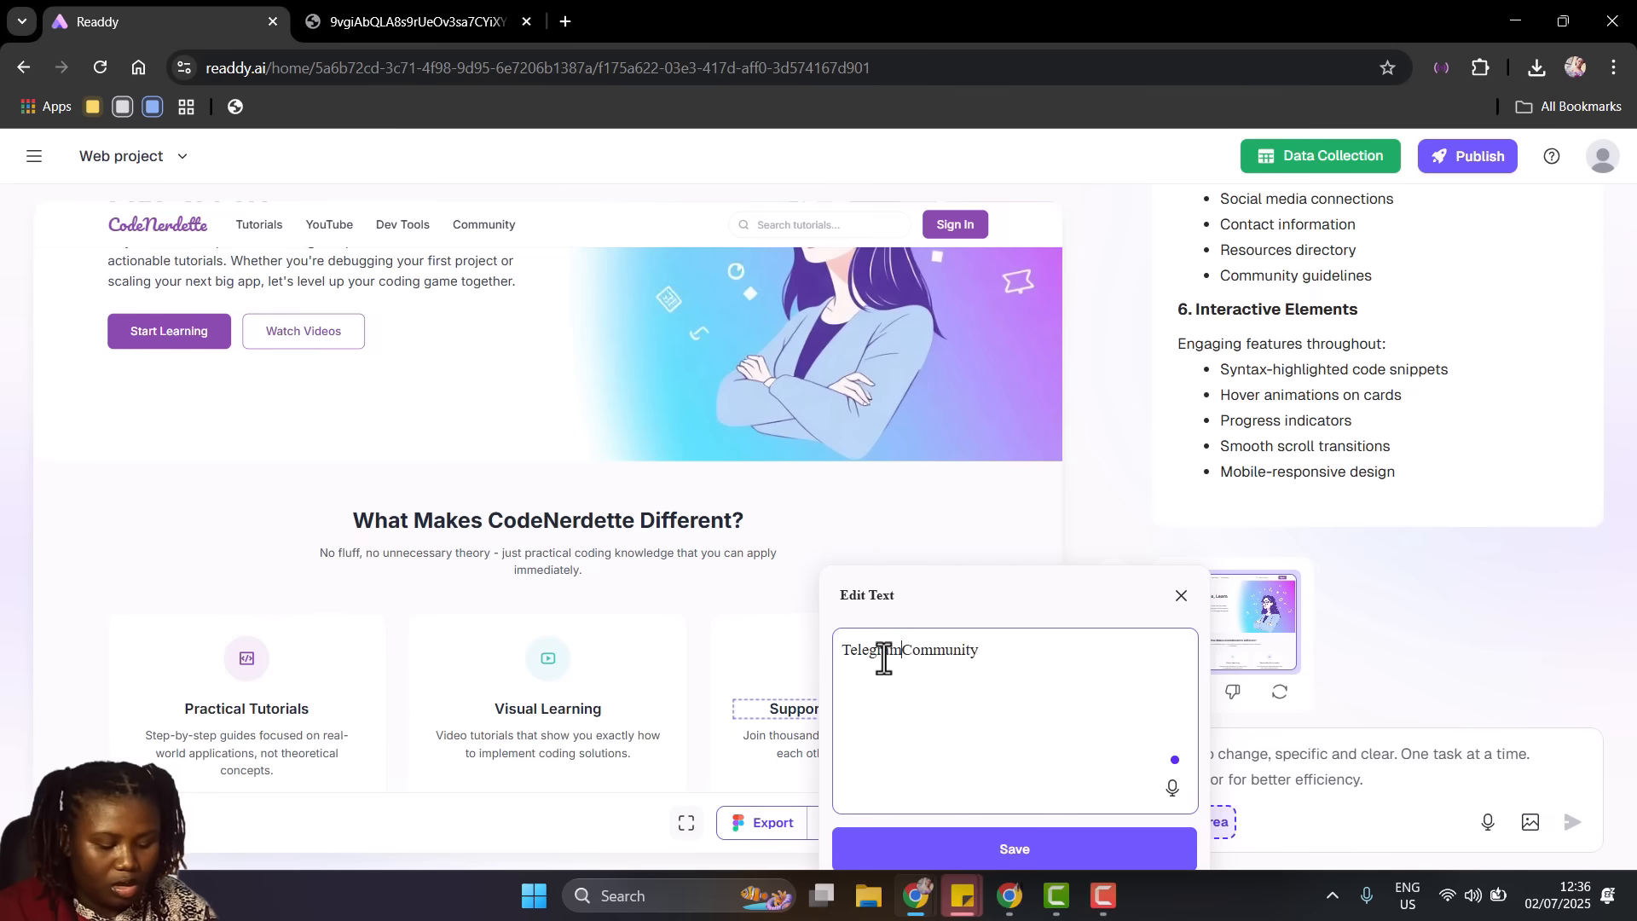
left_click(936, 848)
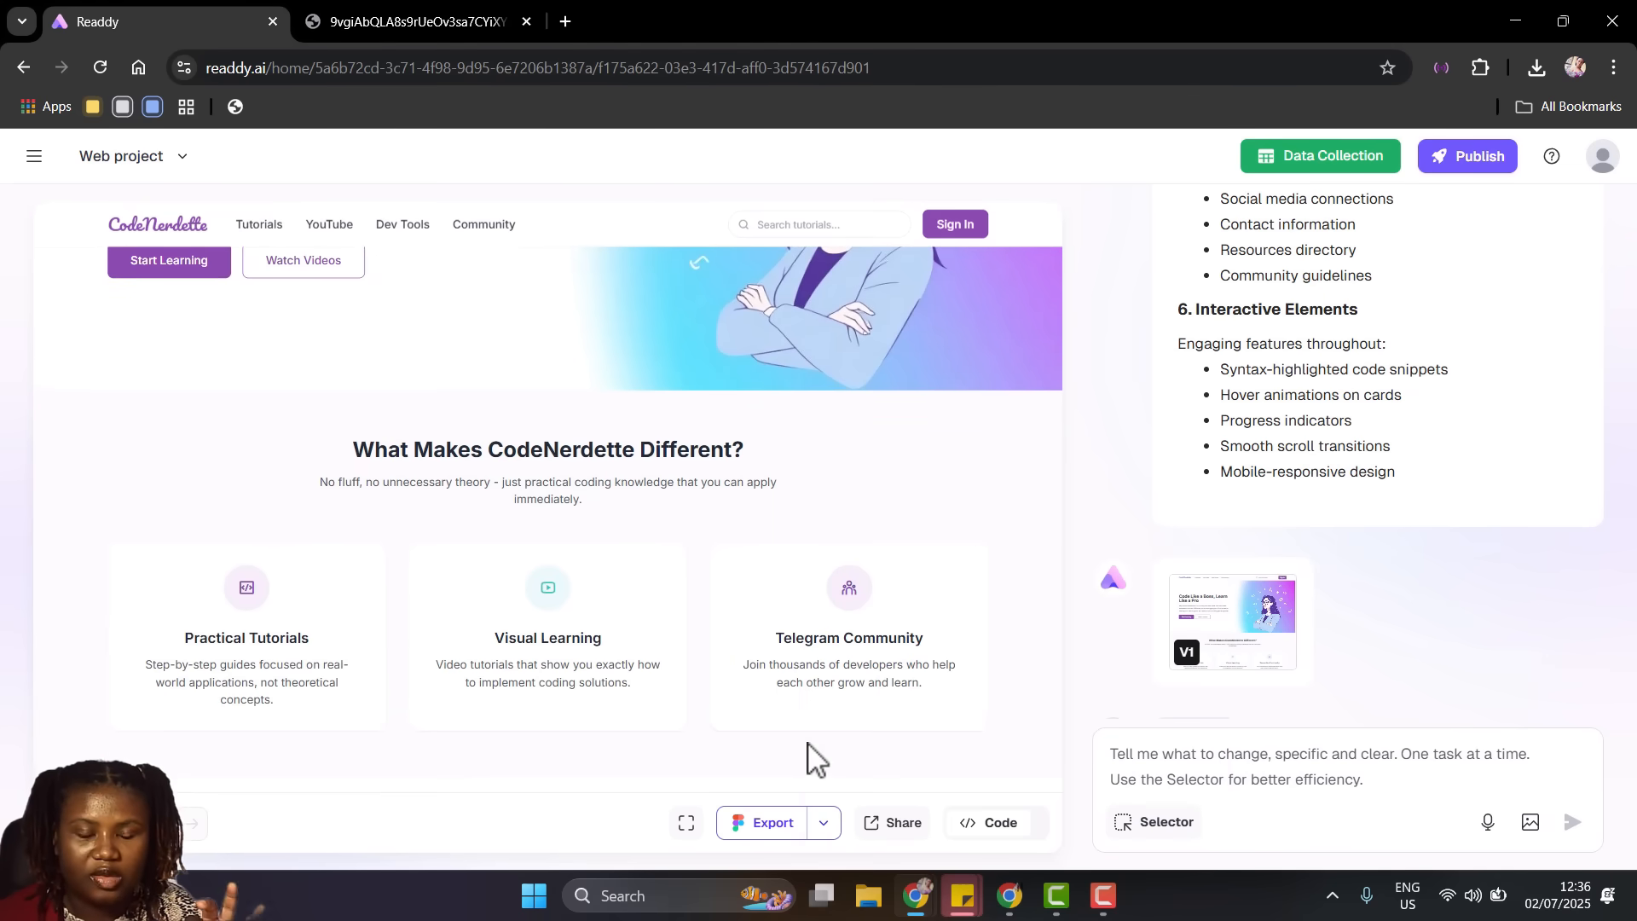
Select the hero intro paragraph and submit the AI request "Make this text a lot more funny"
scroll(808, 759, "up", 4)
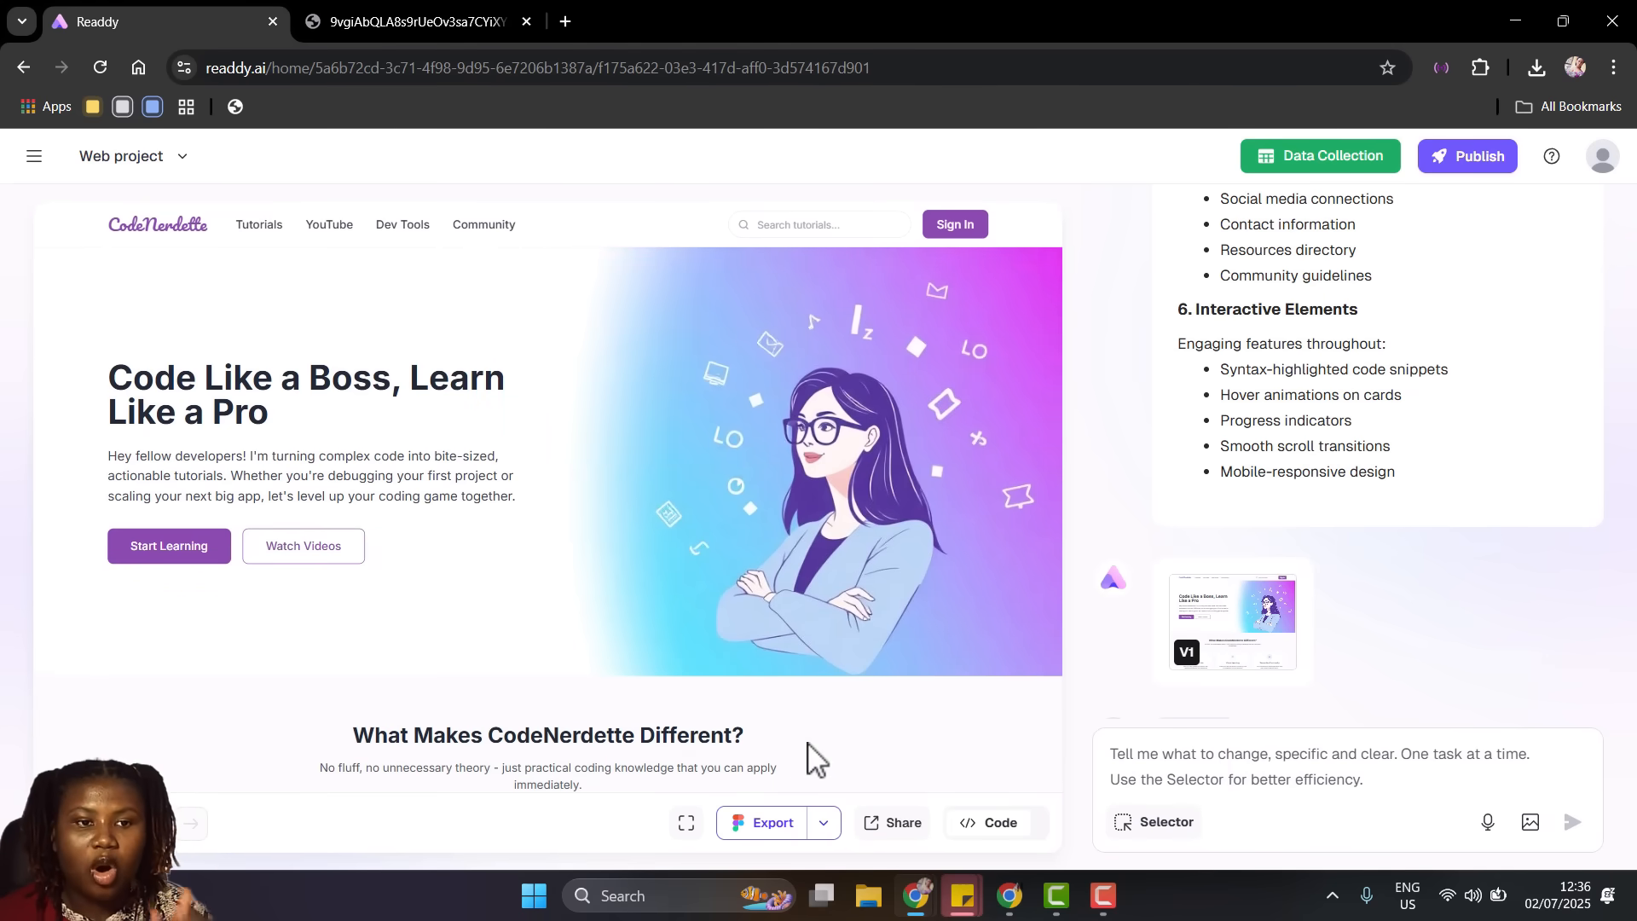
left_click(1124, 826)
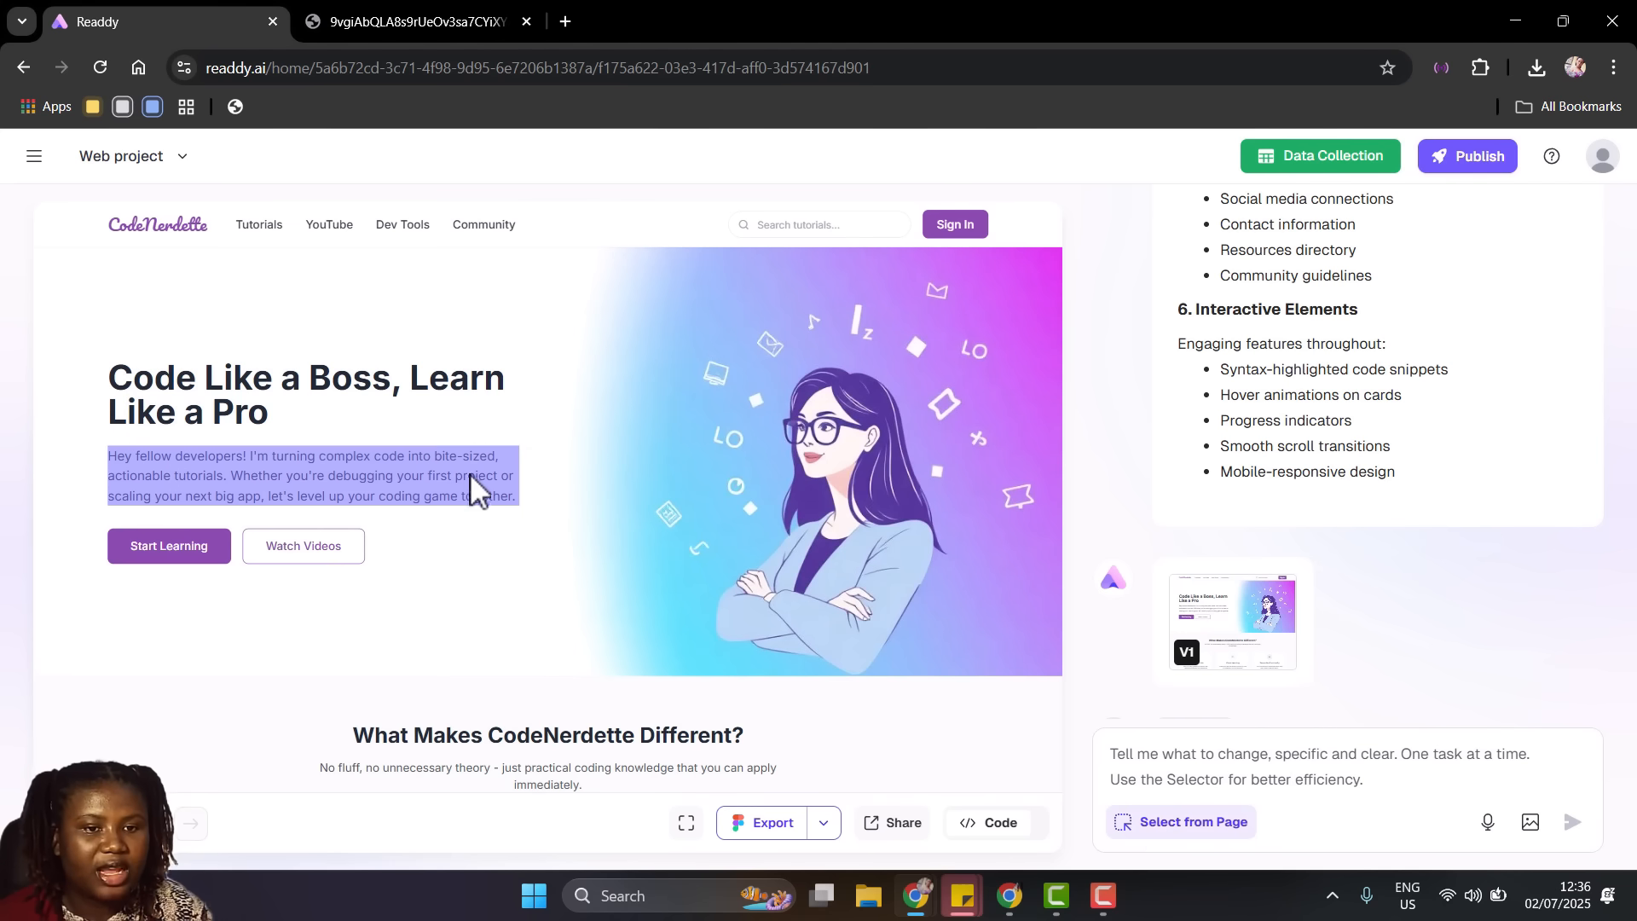
left_click(468, 473)
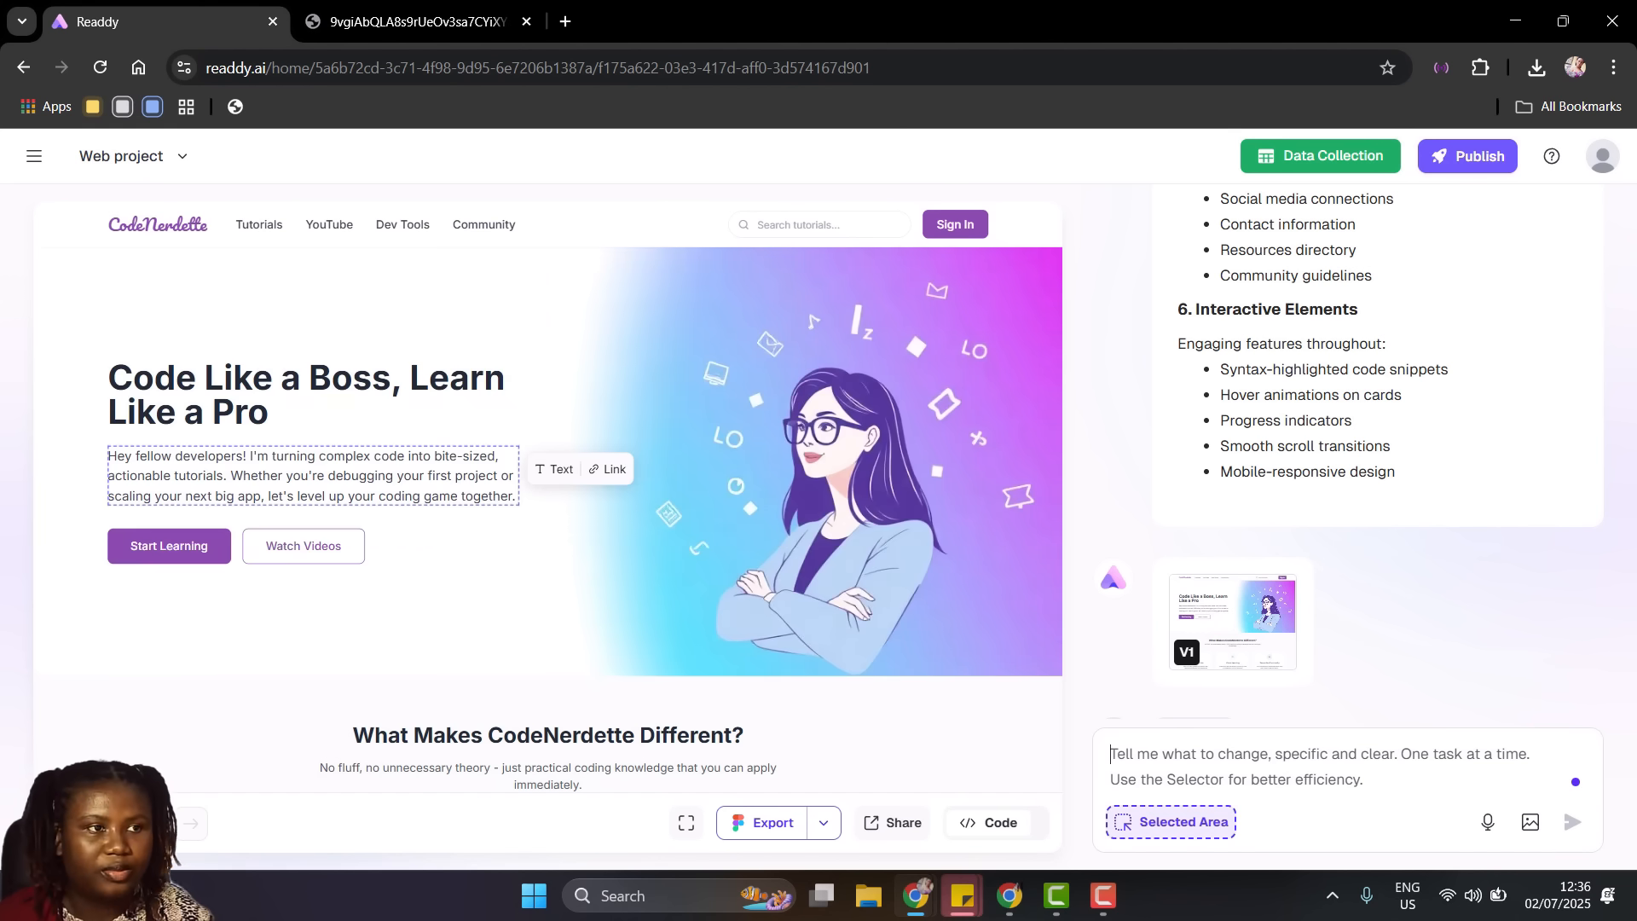
type("Make this text a lot more funny")
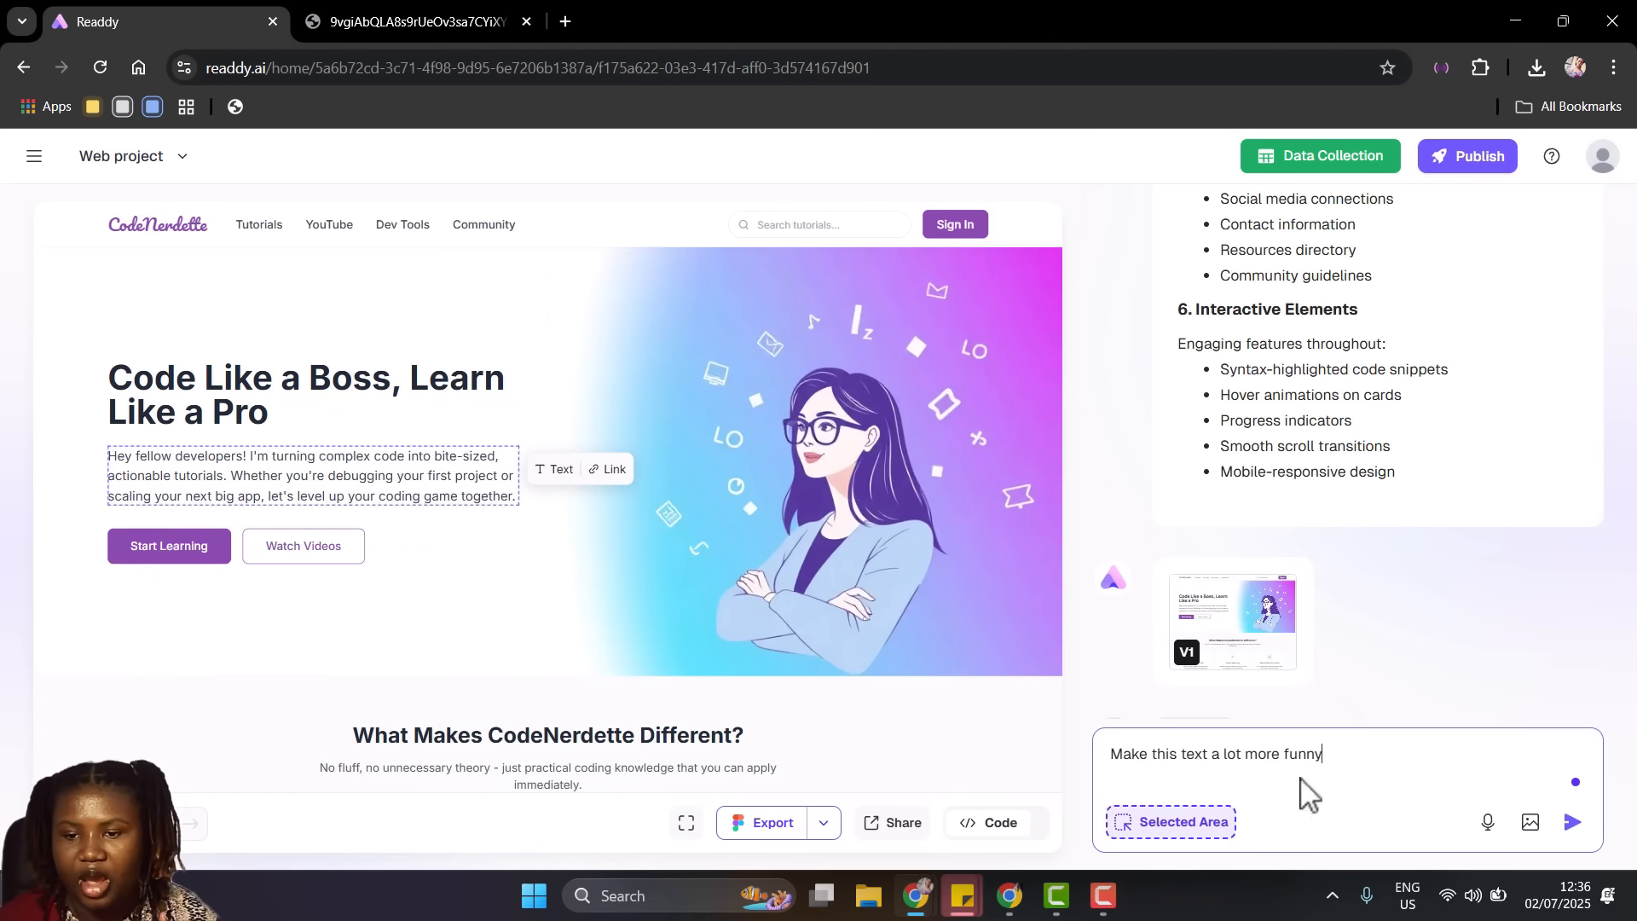
left_click(1572, 823)
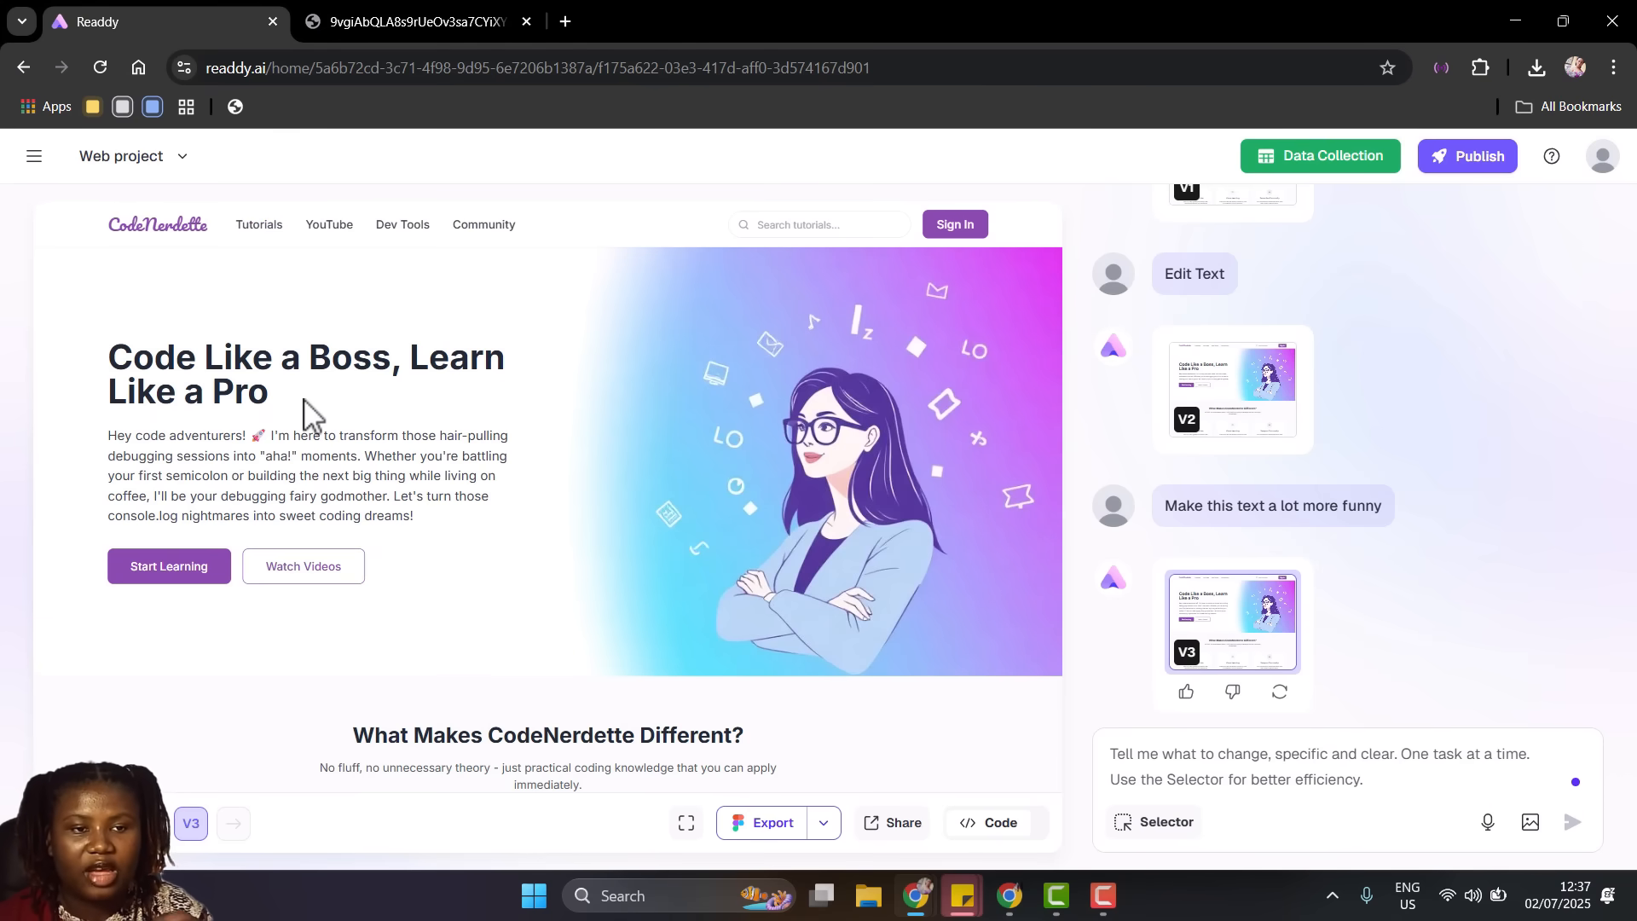
Generate a new linked page from the Terminal Setup Guide card's "View Guide" link in the Dev Tools & Resources section
scroll(304, 397, "down", 10)
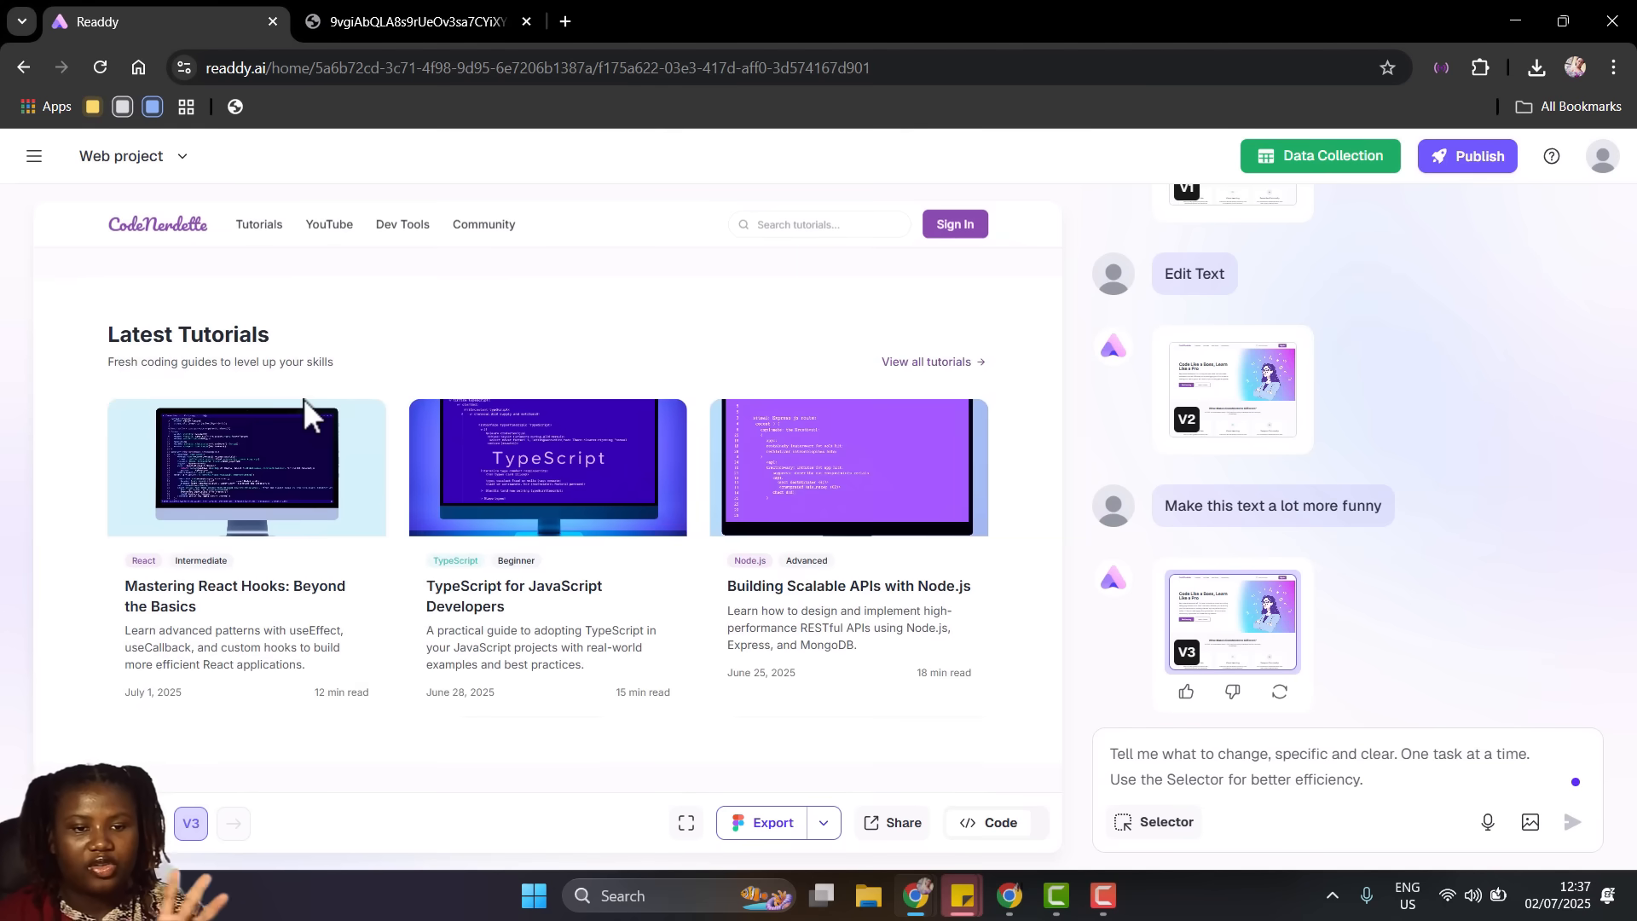
scroll(304, 397, "down", 3)
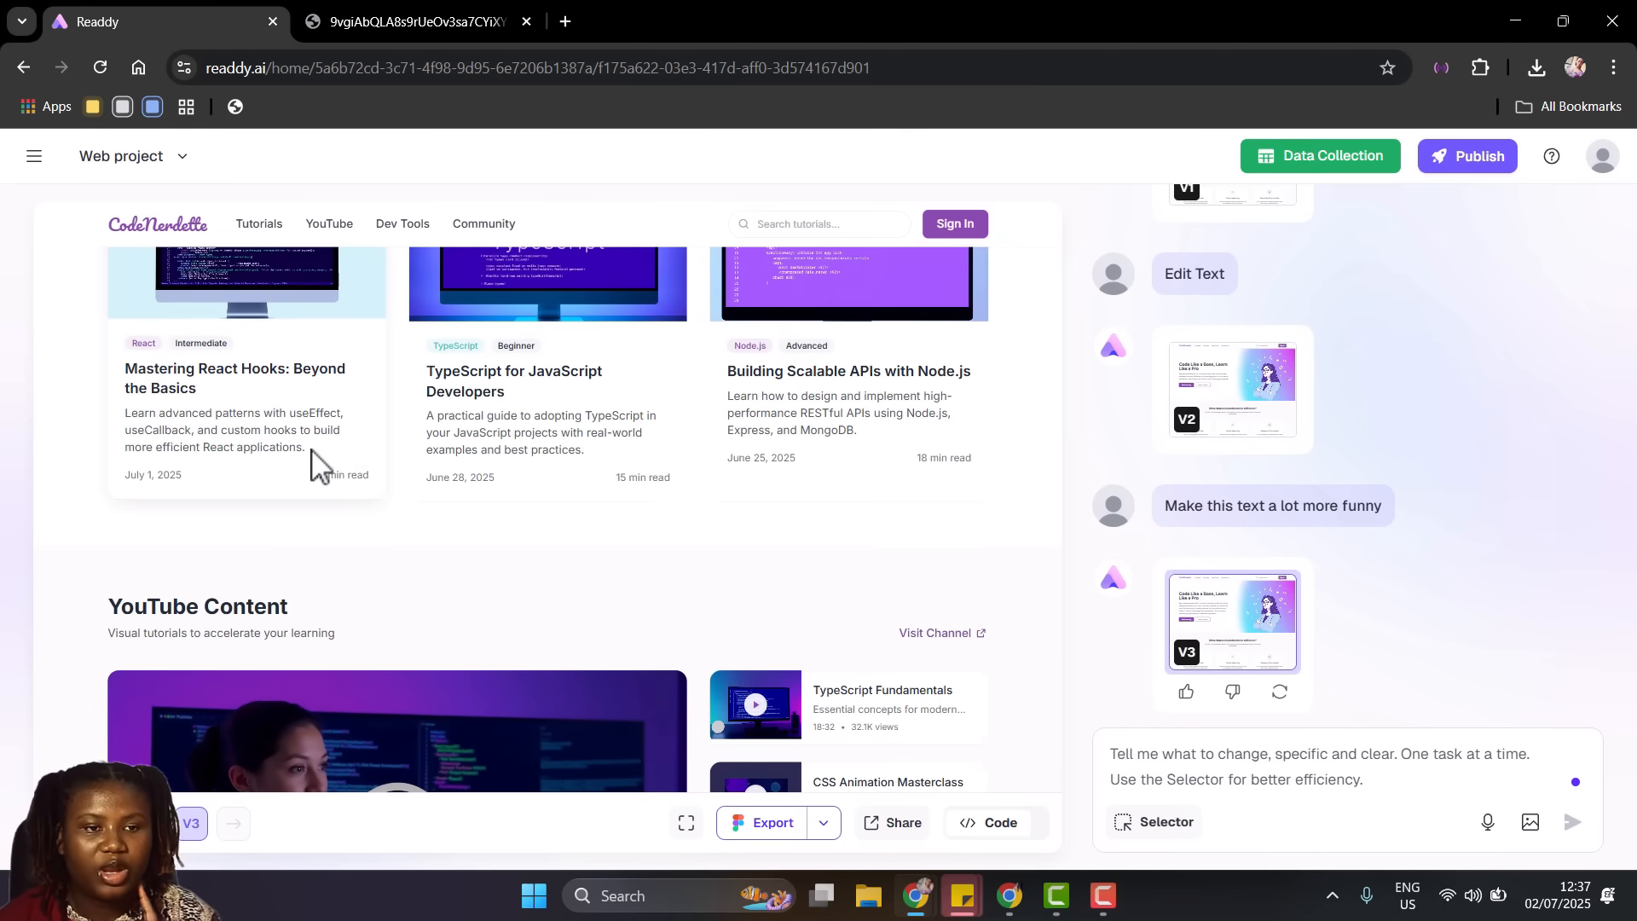
scroll(321, 464, "down", 14)
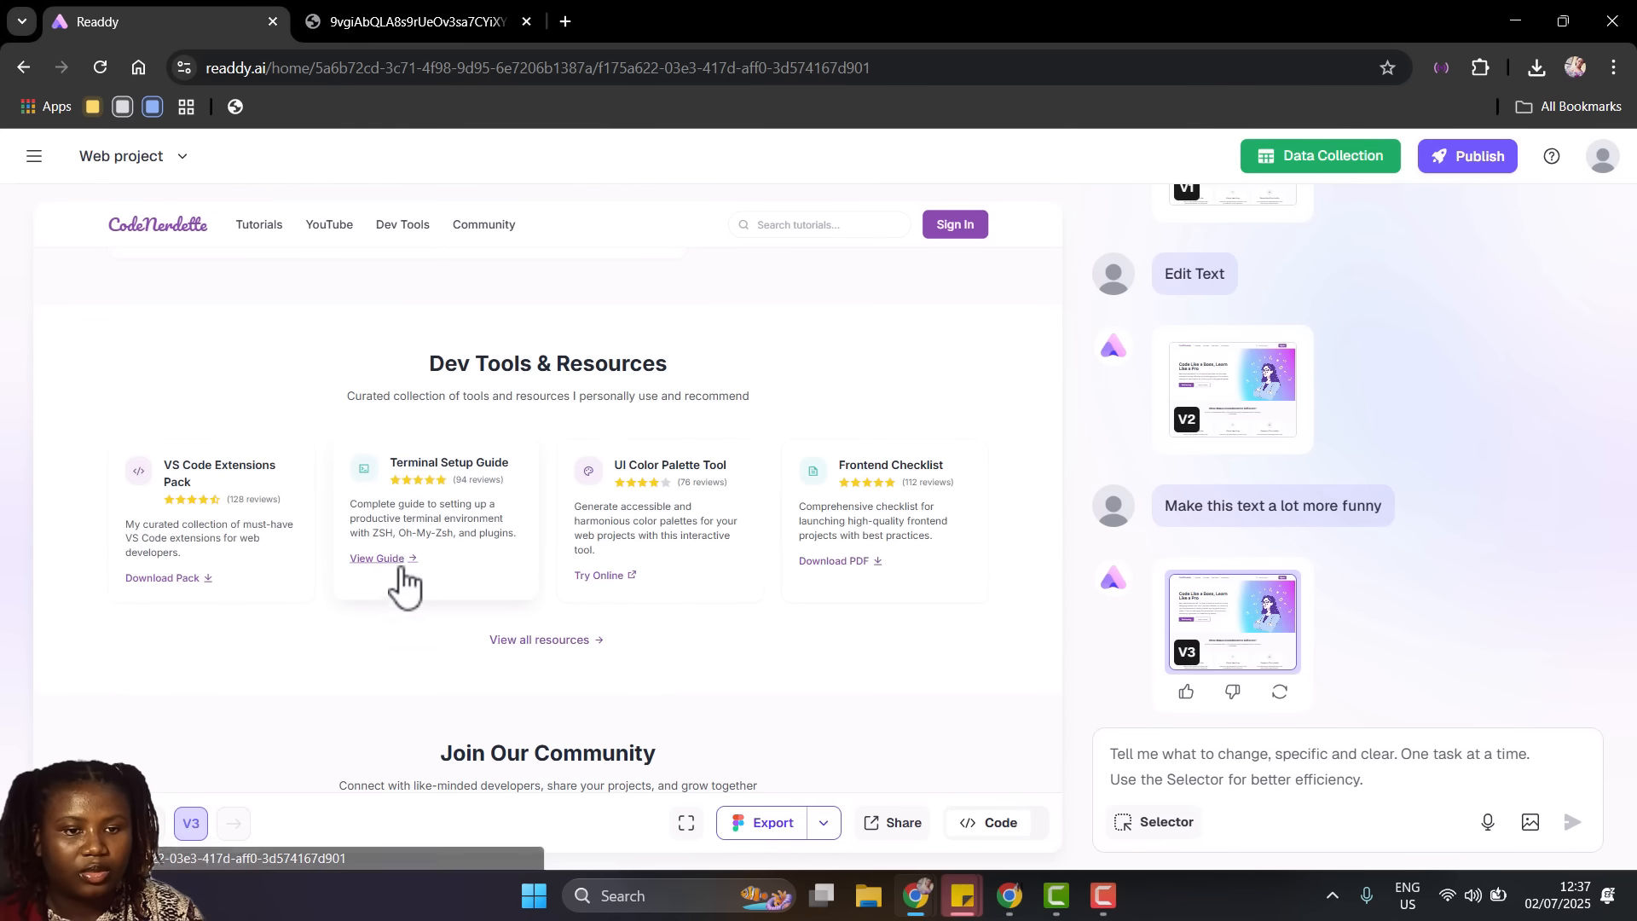
left_click(398, 559)
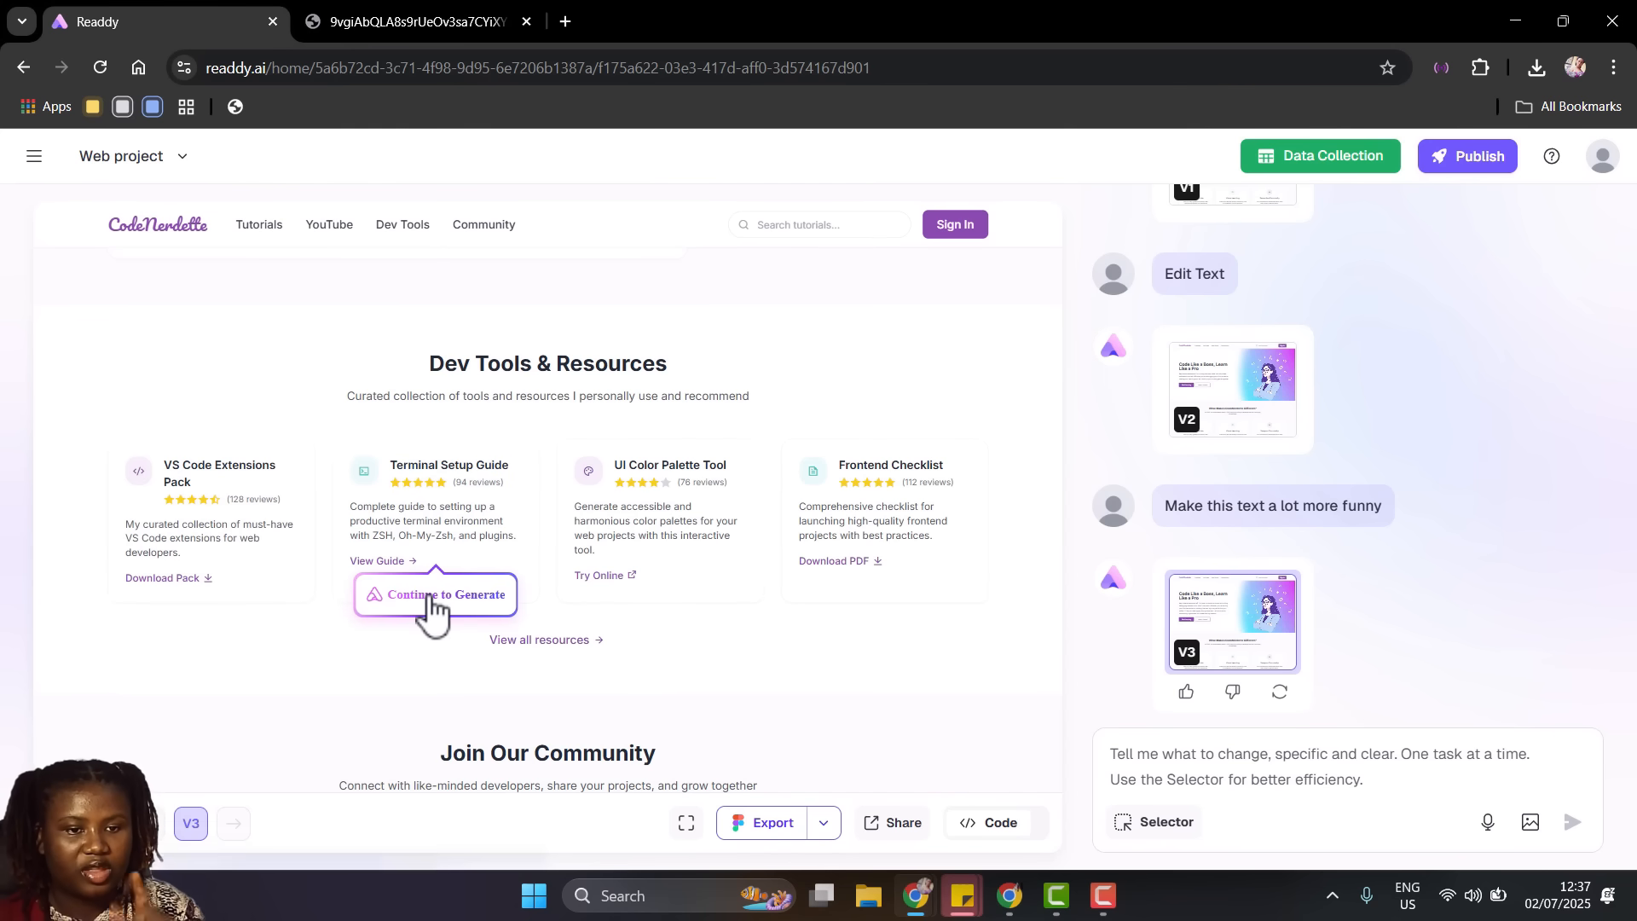
left_click(431, 597)
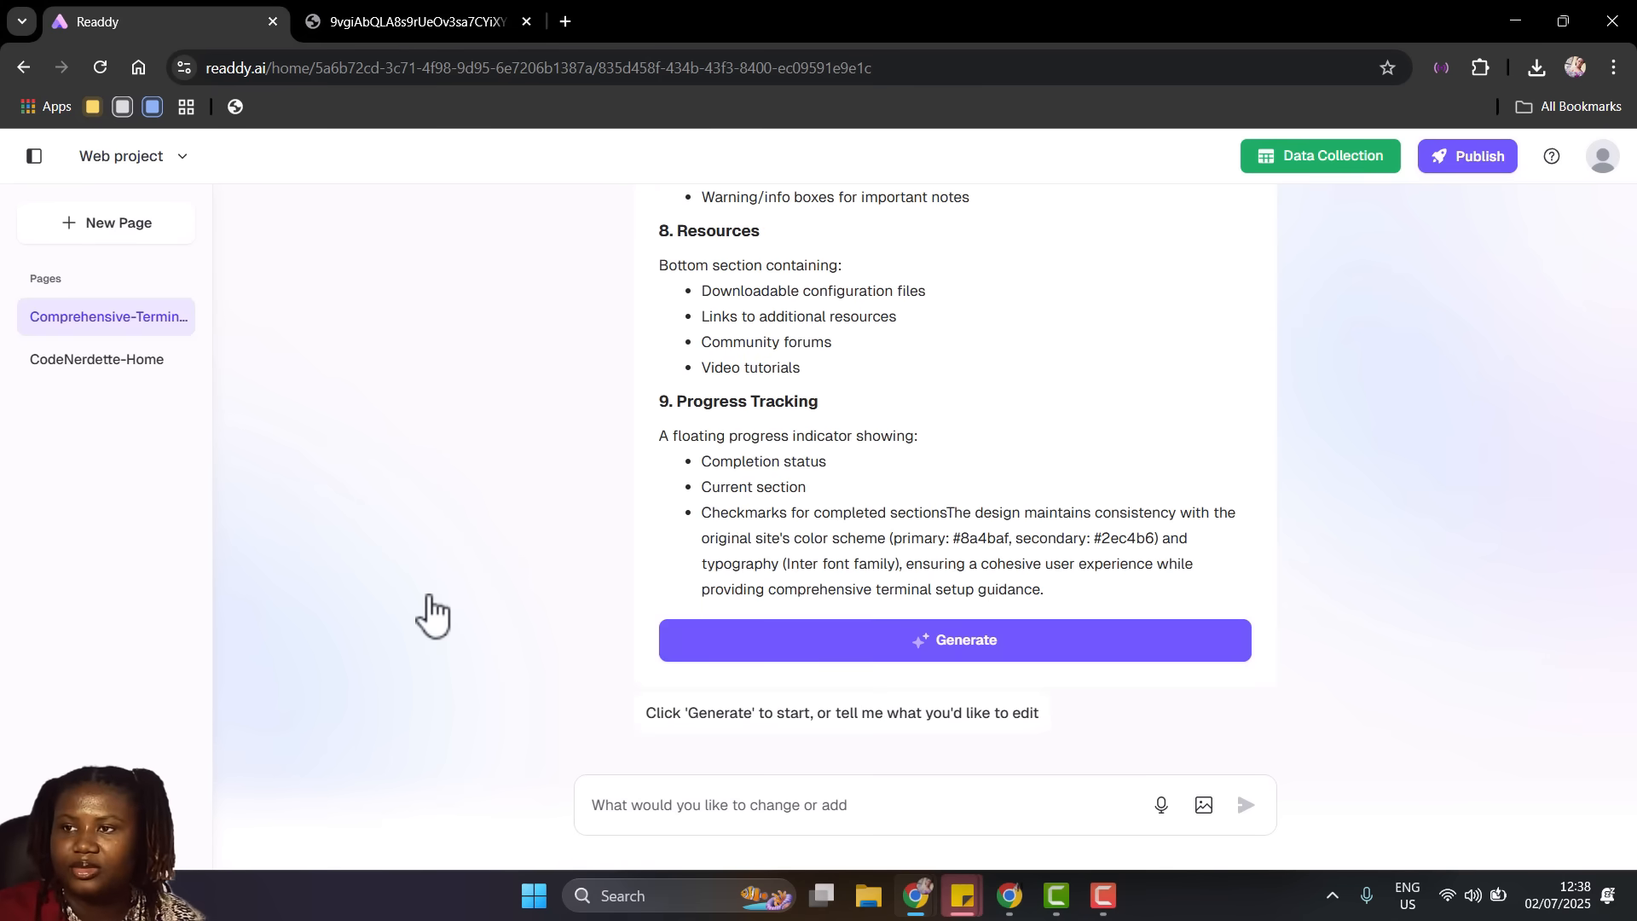
left_click(950, 640)
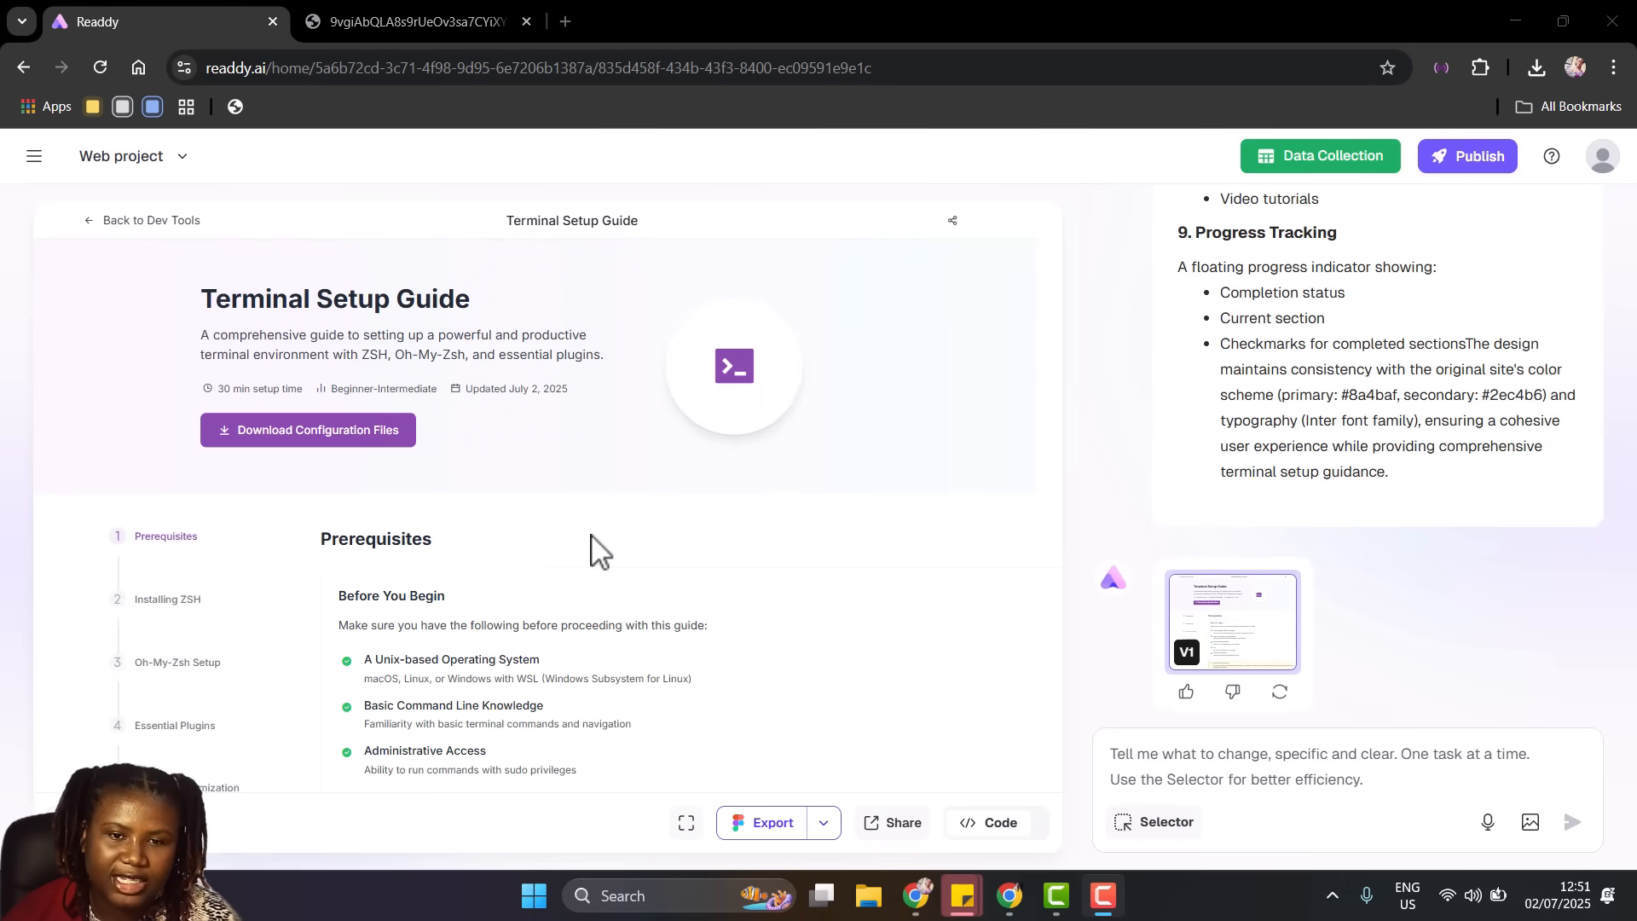
Review the generated Terminal Setup Guide page from its header through the setup sections to the Additional Resources
scroll(591, 536, "down", 15)
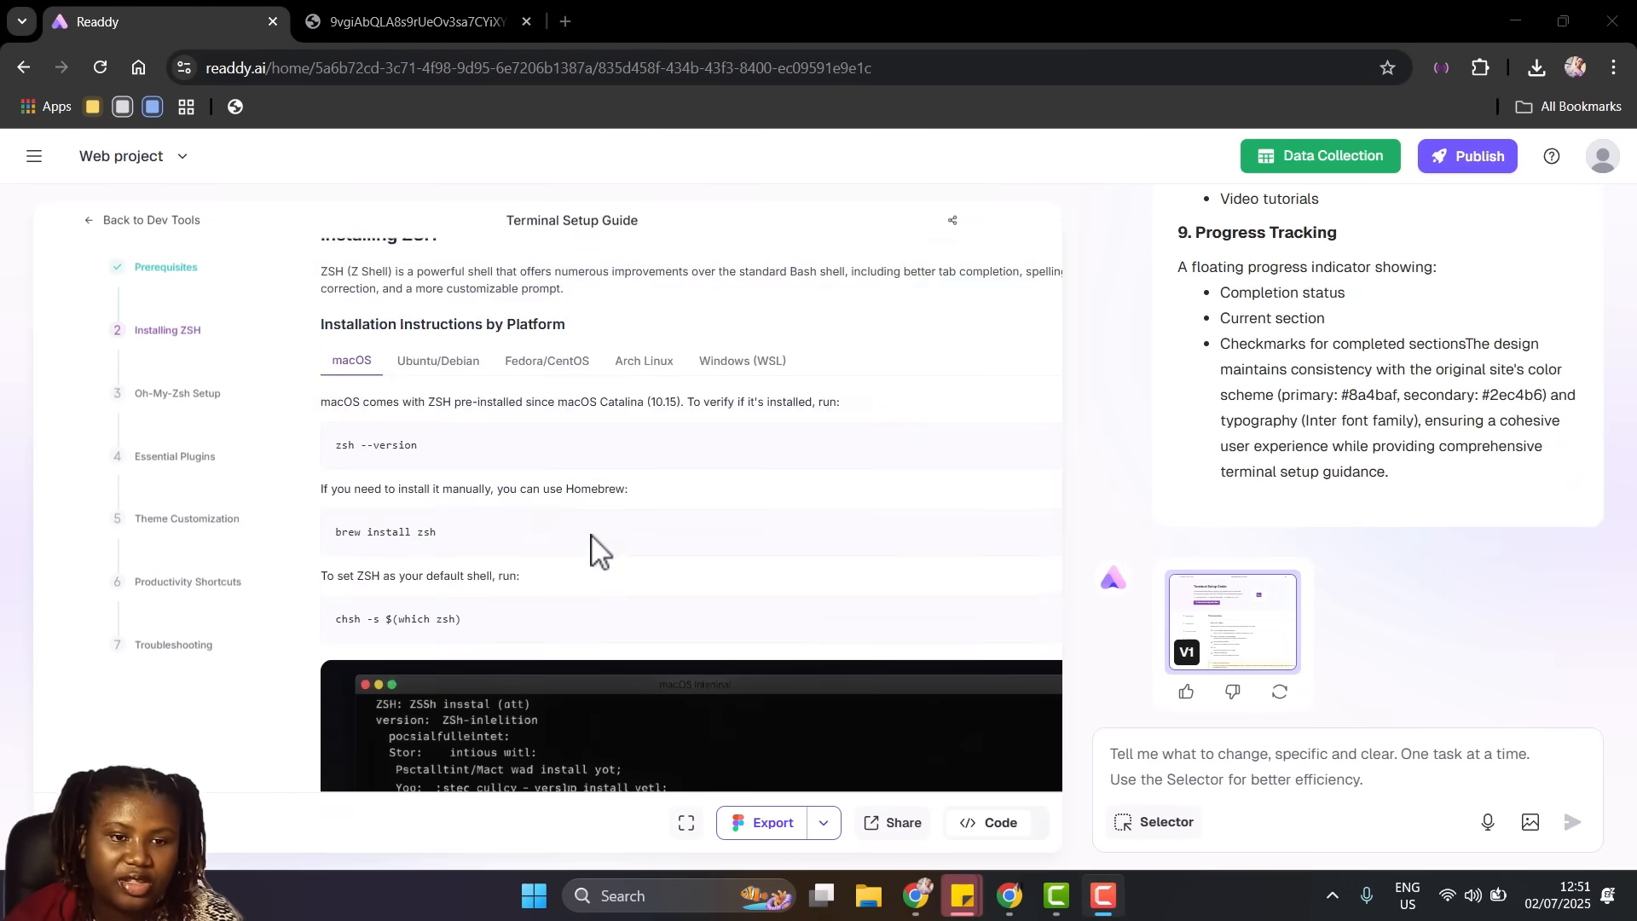
scroll(591, 533, "down", 15)
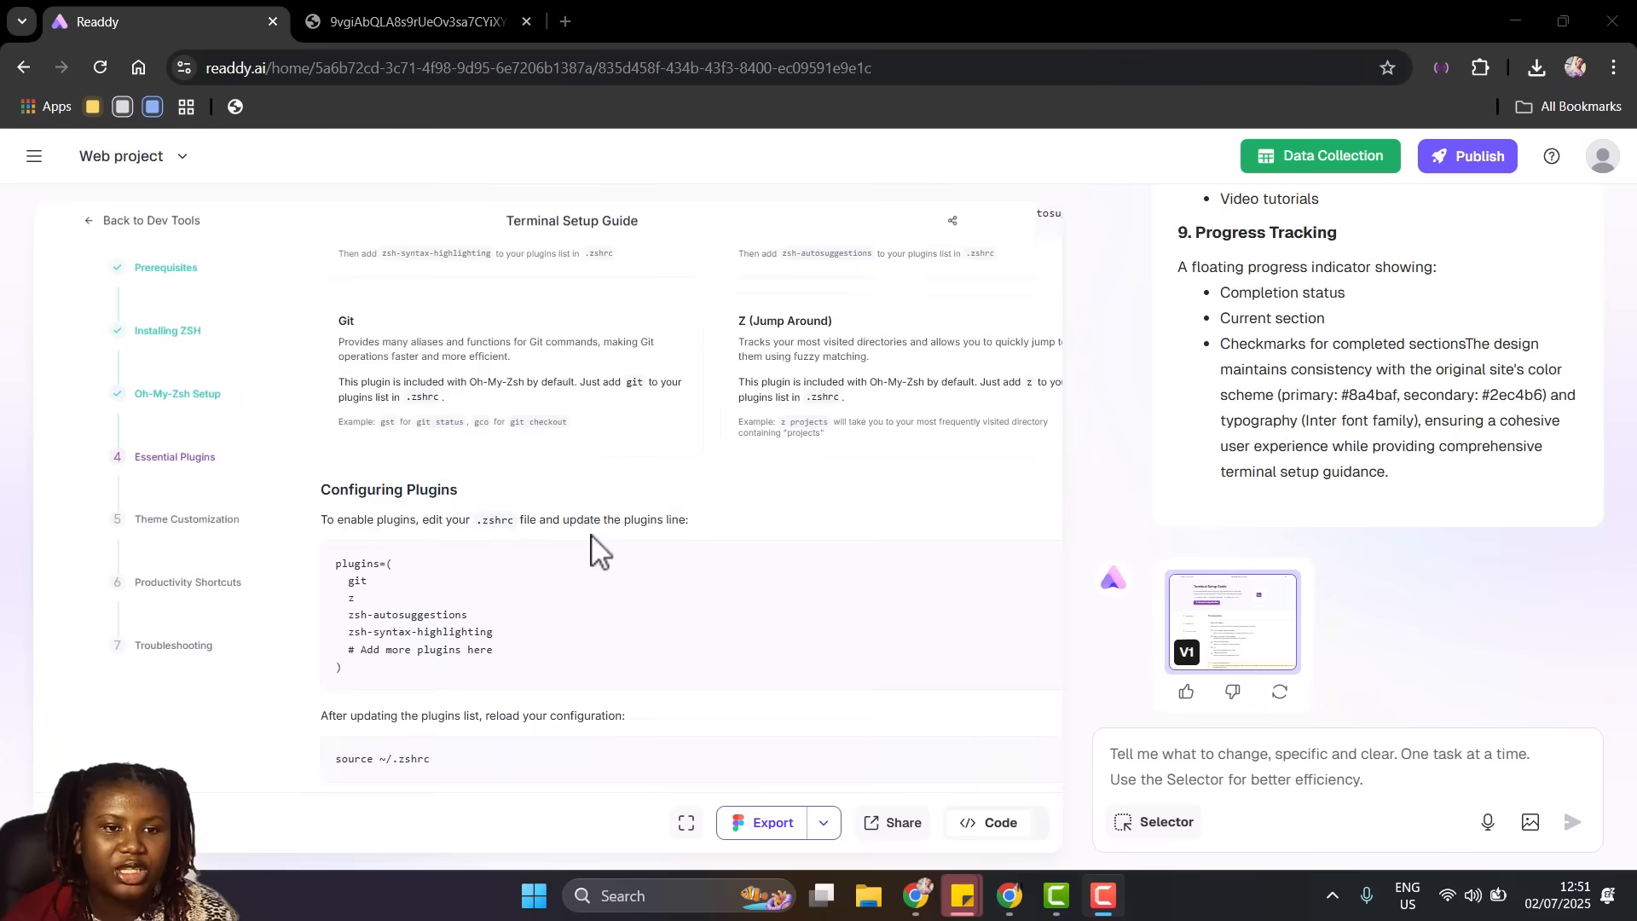
scroll(589, 535, "down", 1)
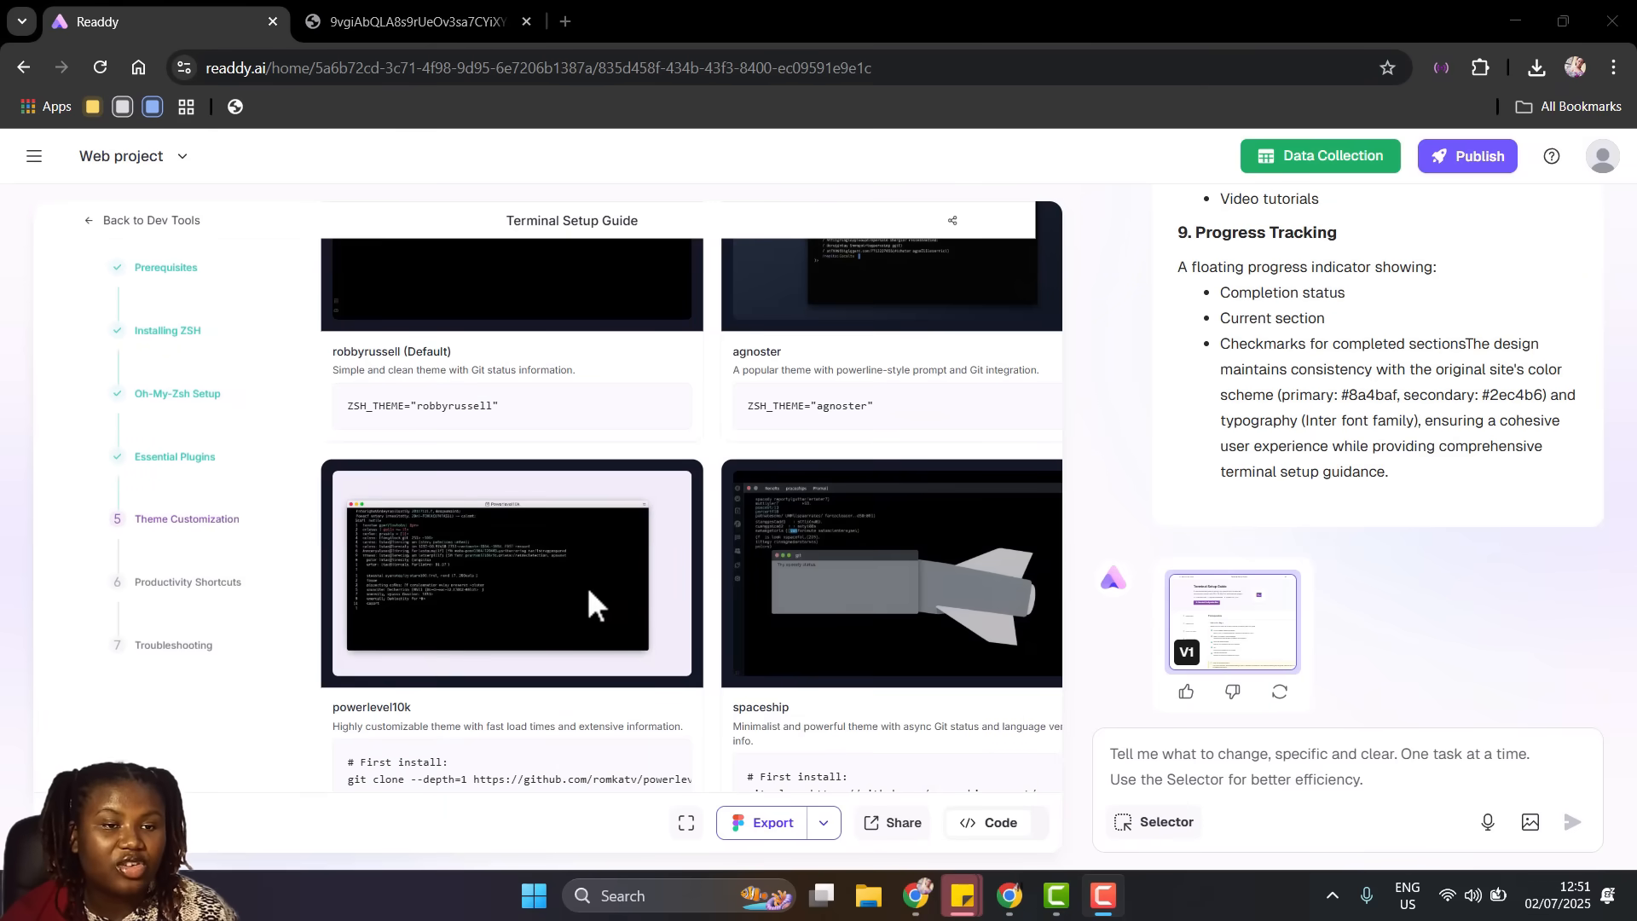
scroll(588, 608, "down", 20)
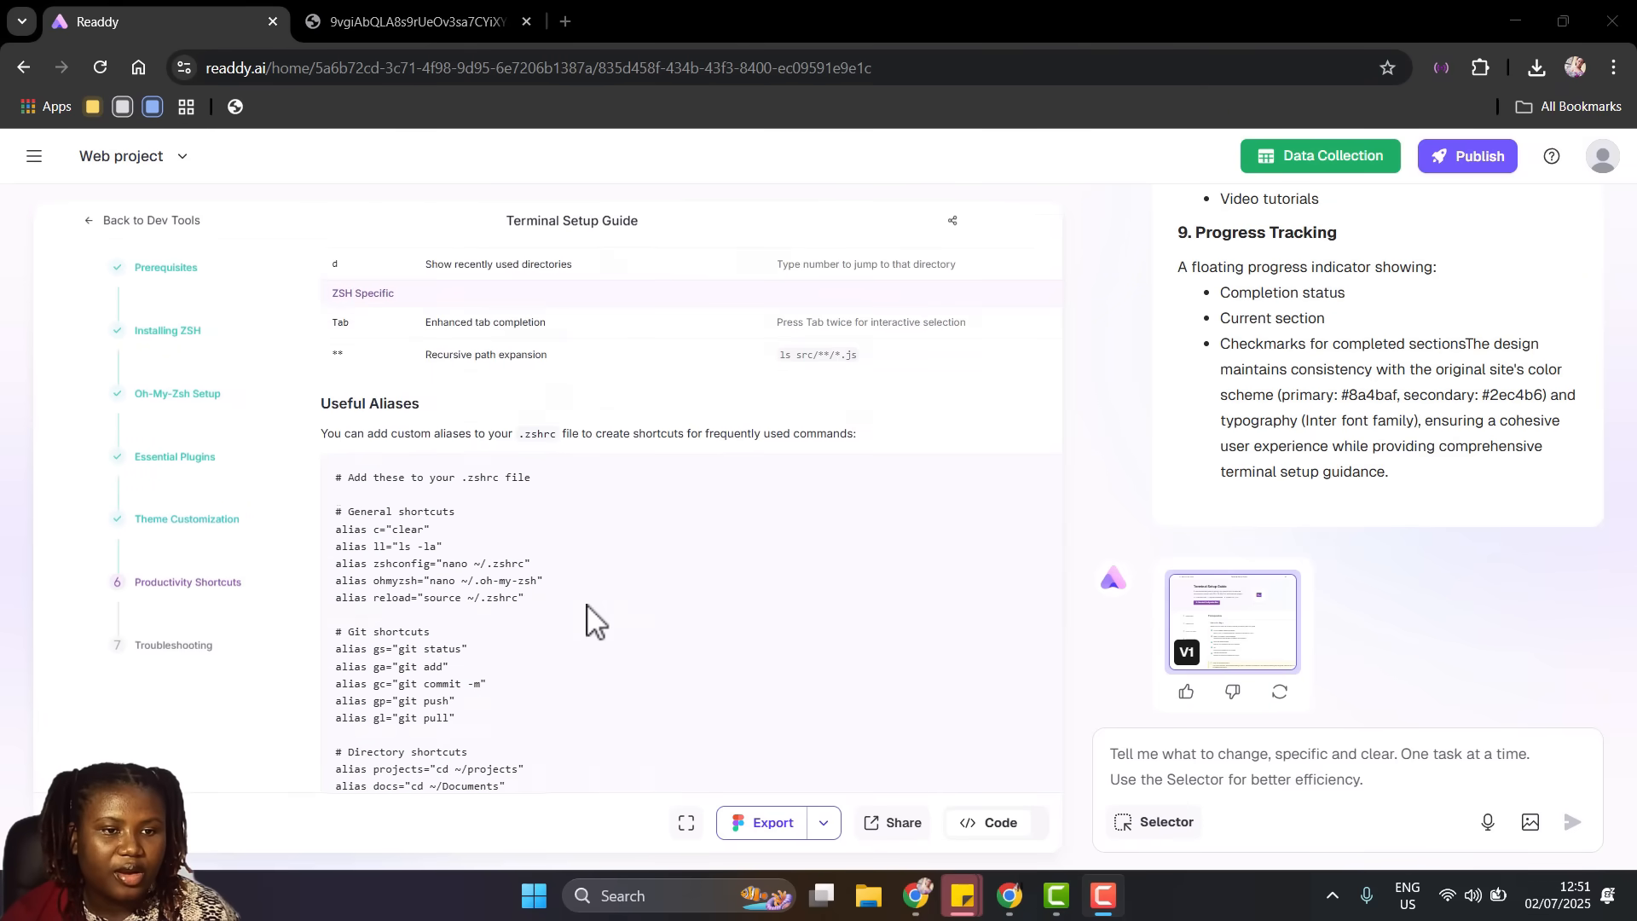
scroll(587, 604, "down", 10)
scroll(587, 604, "up", 12)
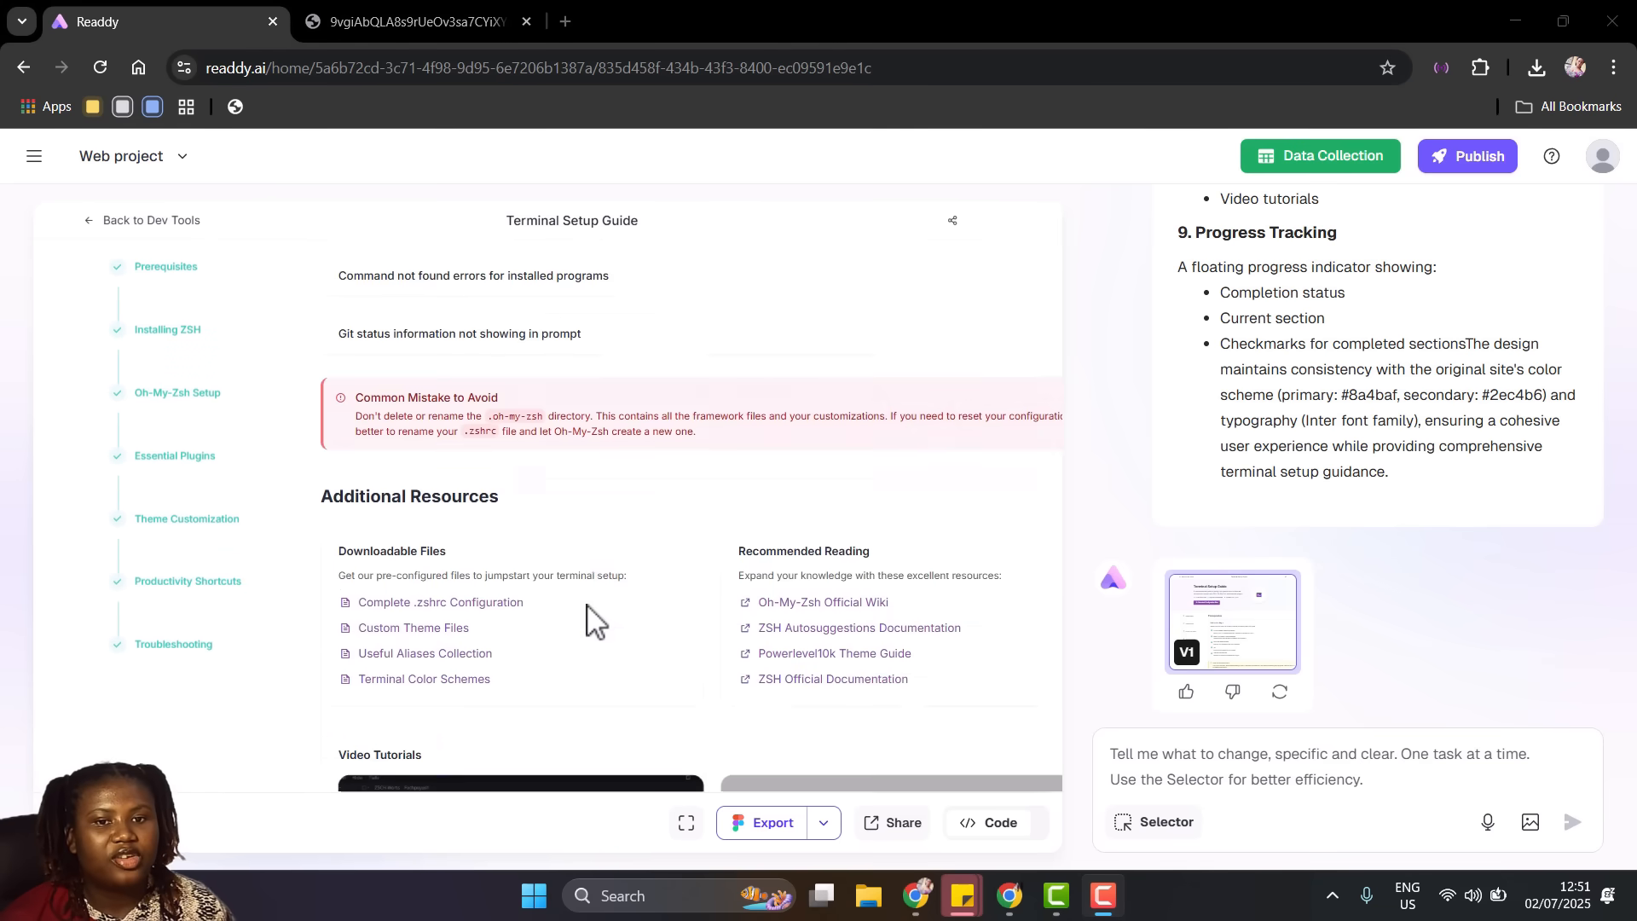
scroll(587, 614, "up", 15)
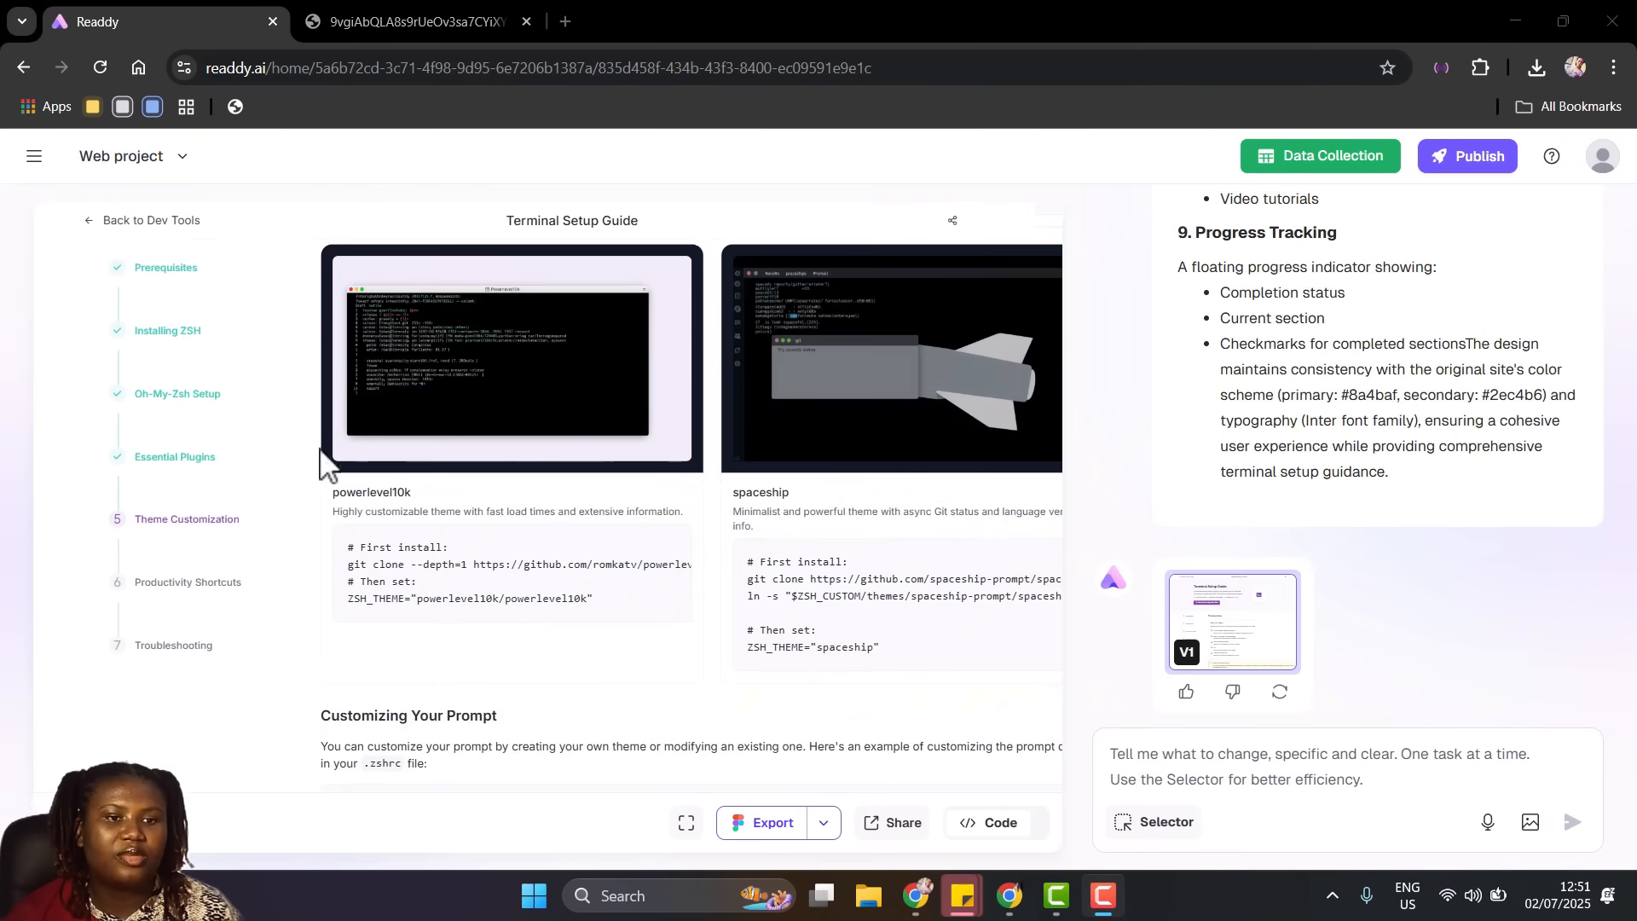
scroll(273, 433, "up", 12)
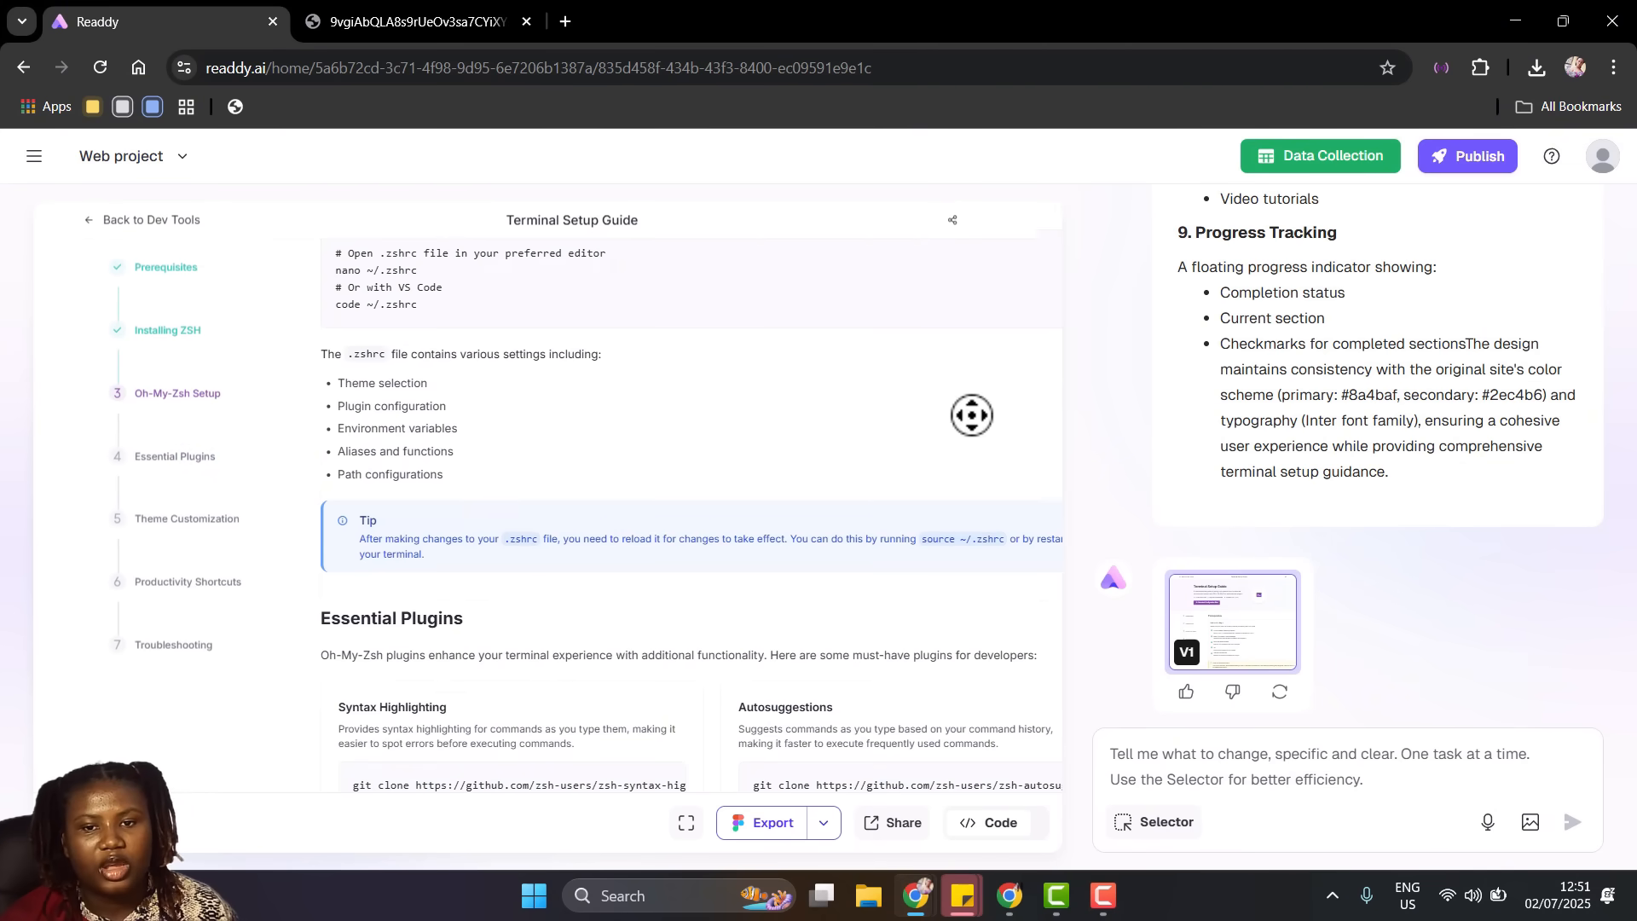
scroll(977, 411, "up", 20)
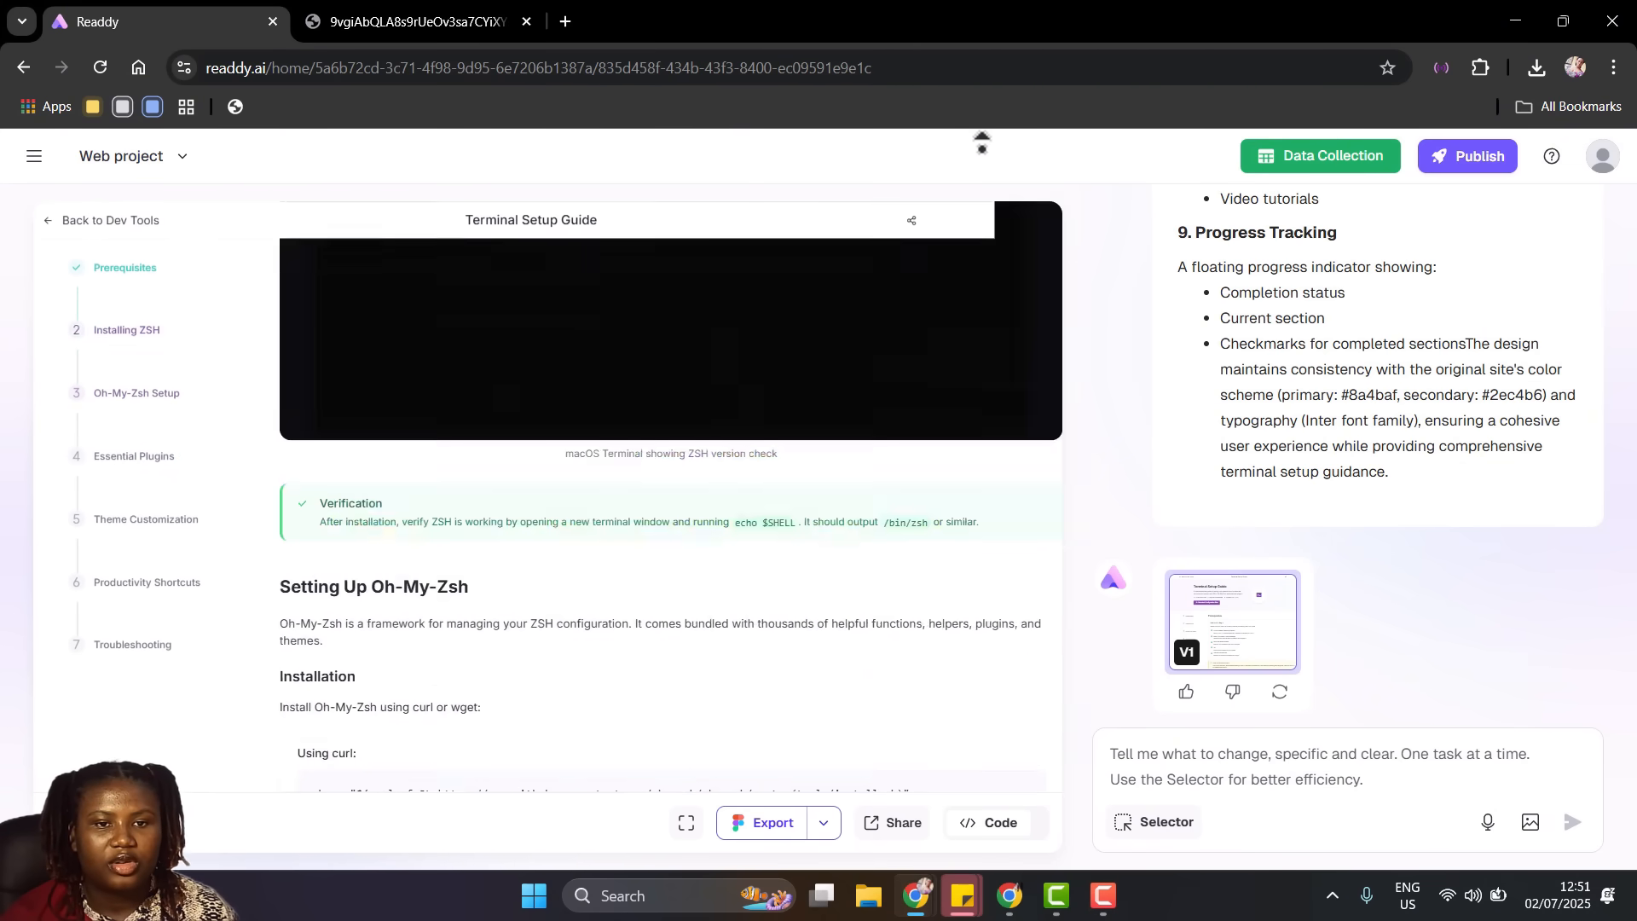
scroll(982, 141, "left", 2)
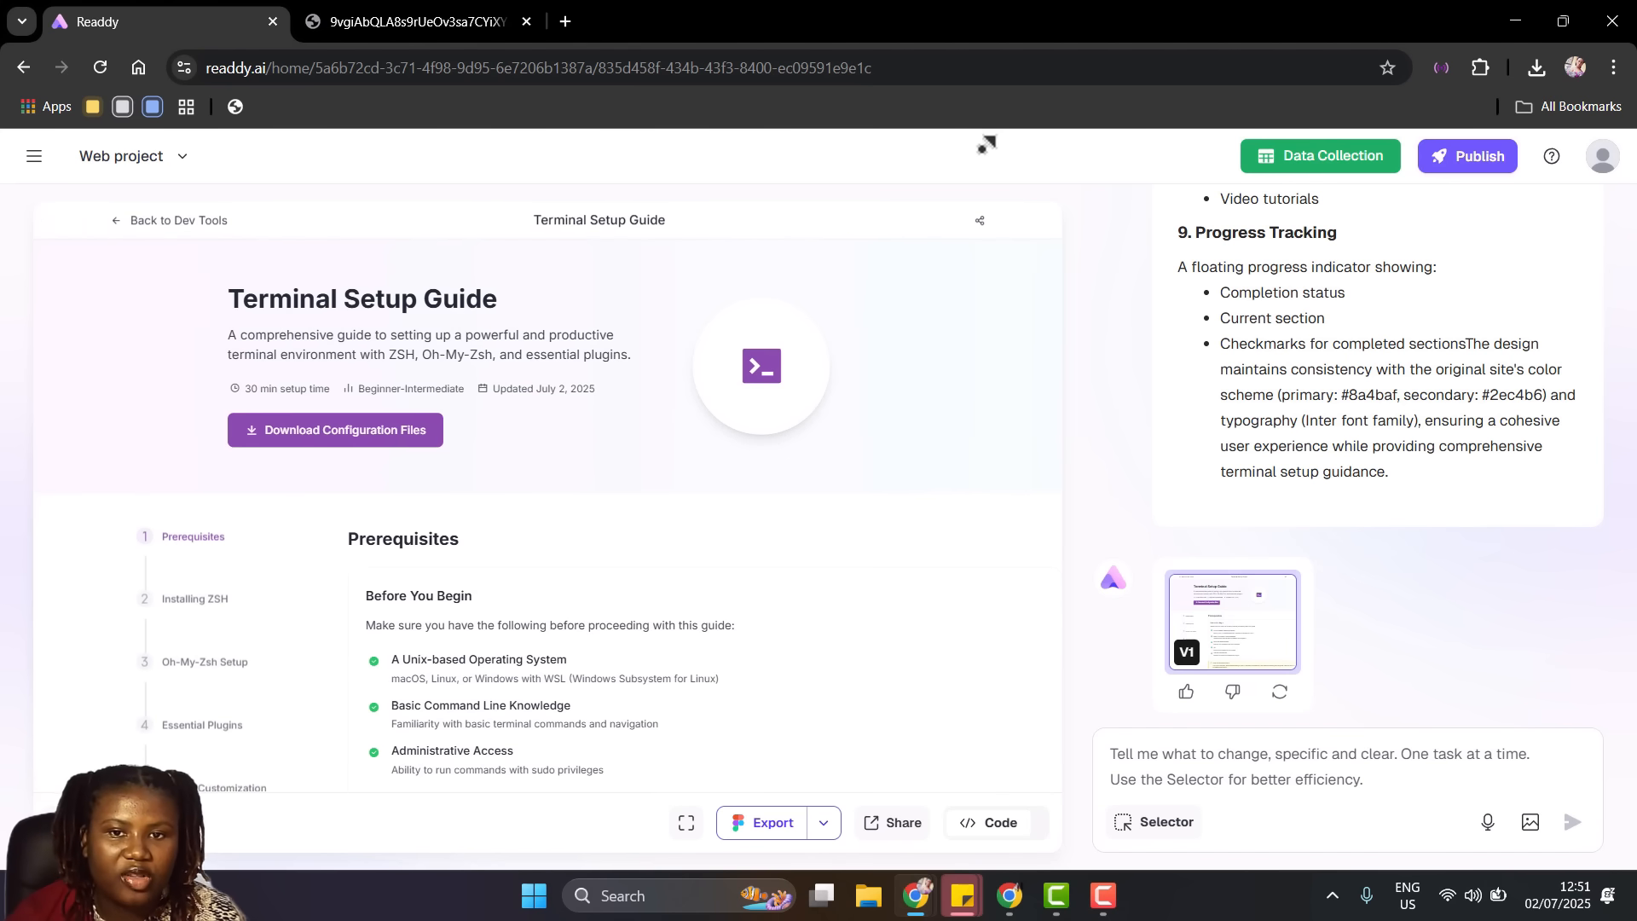
scroll(929, 184, "left", 1)
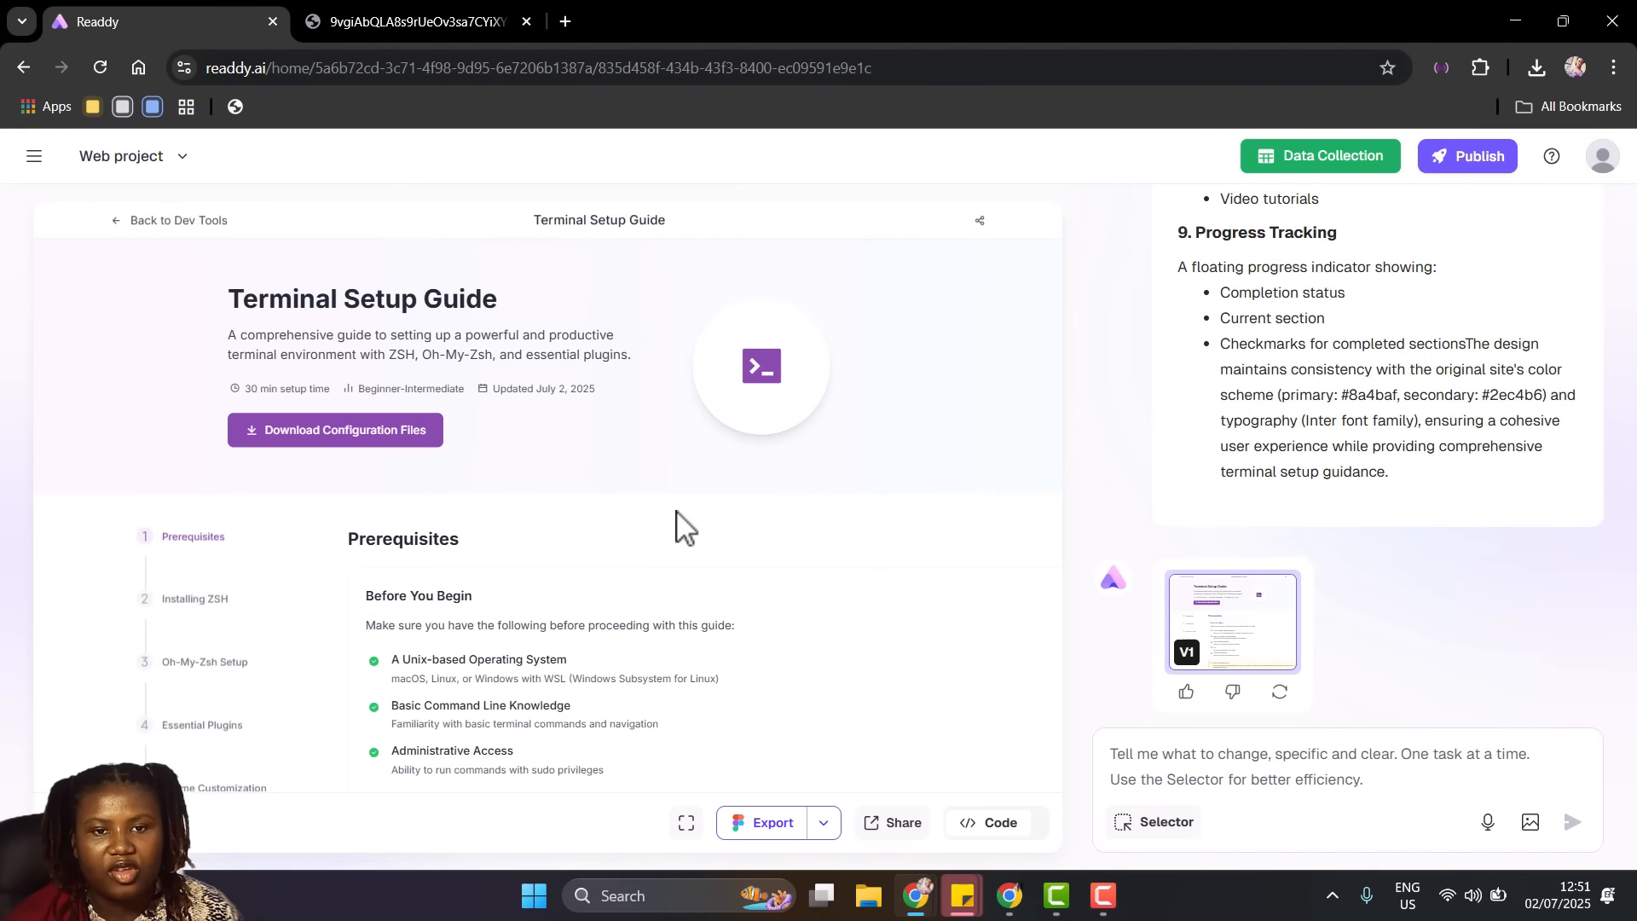
scroll(678, 524, "down", 7)
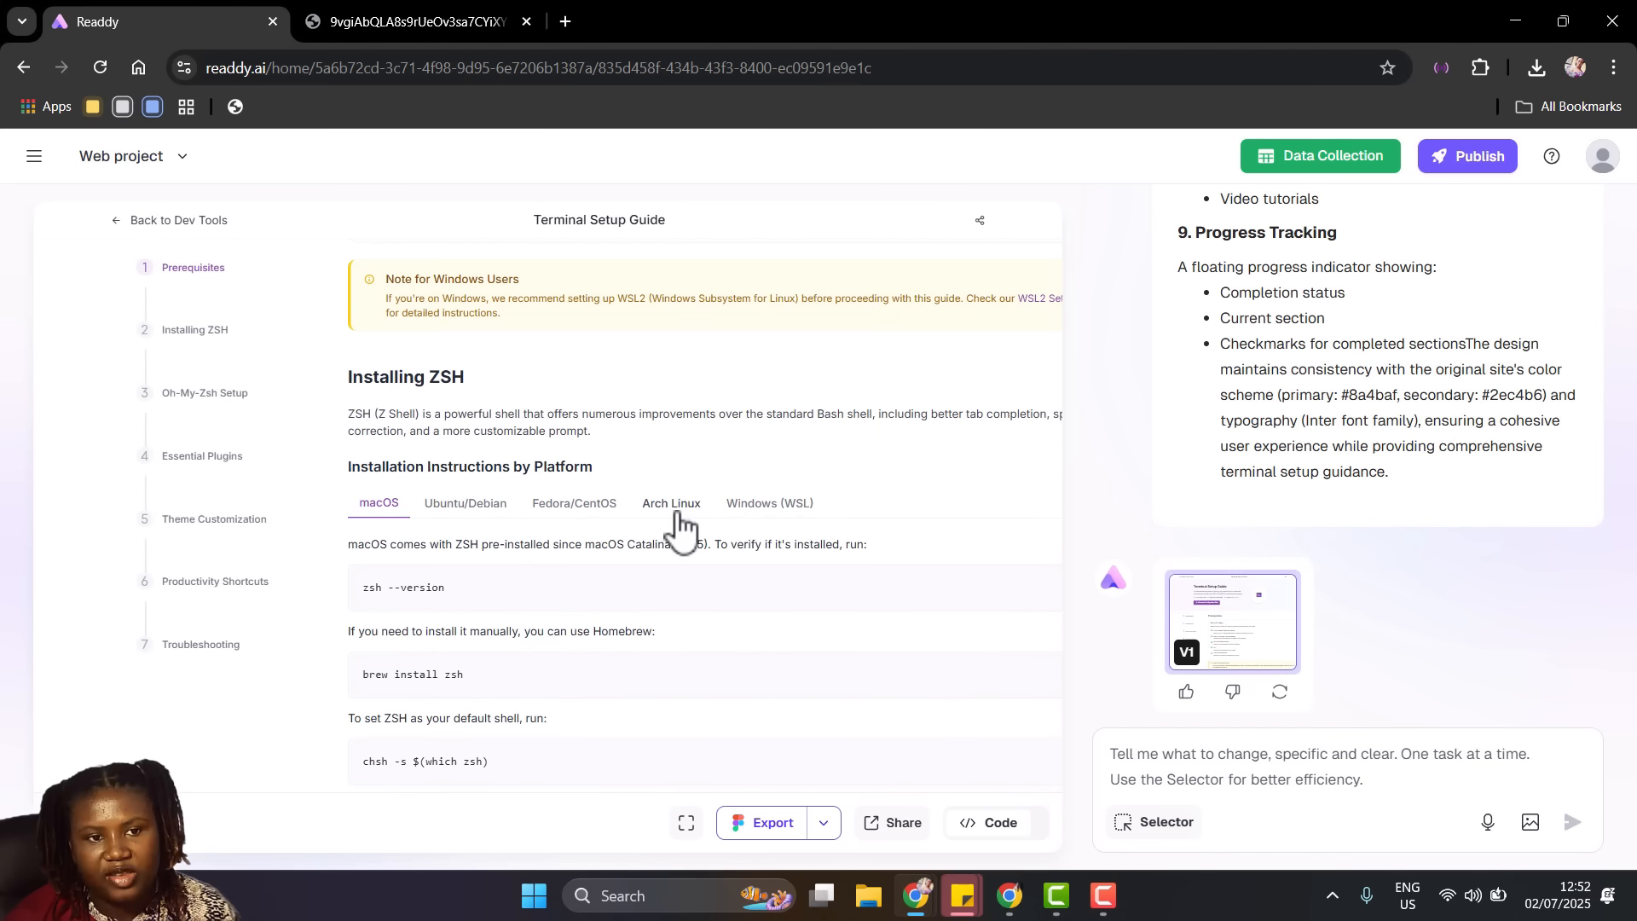
scroll(677, 513, "down", 3)
scroll(677, 513, "up", 10)
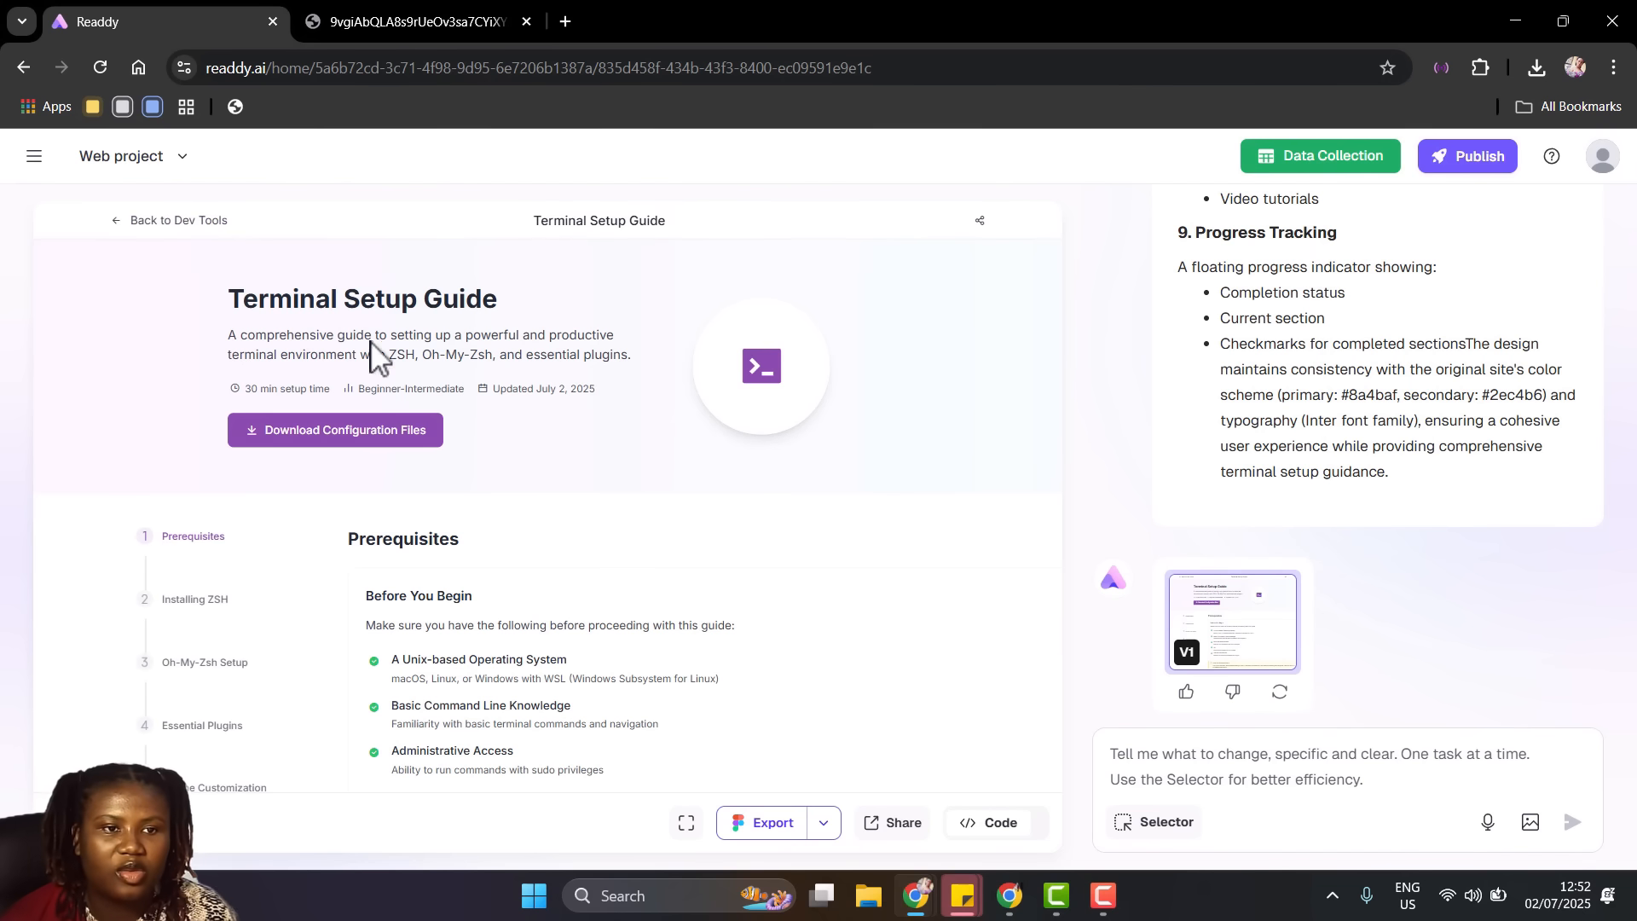
Test the page links by returning from the guide to the homepage and reopening it through the Terminal Setup Guide card's "View Guide" link
left_click(149, 223)
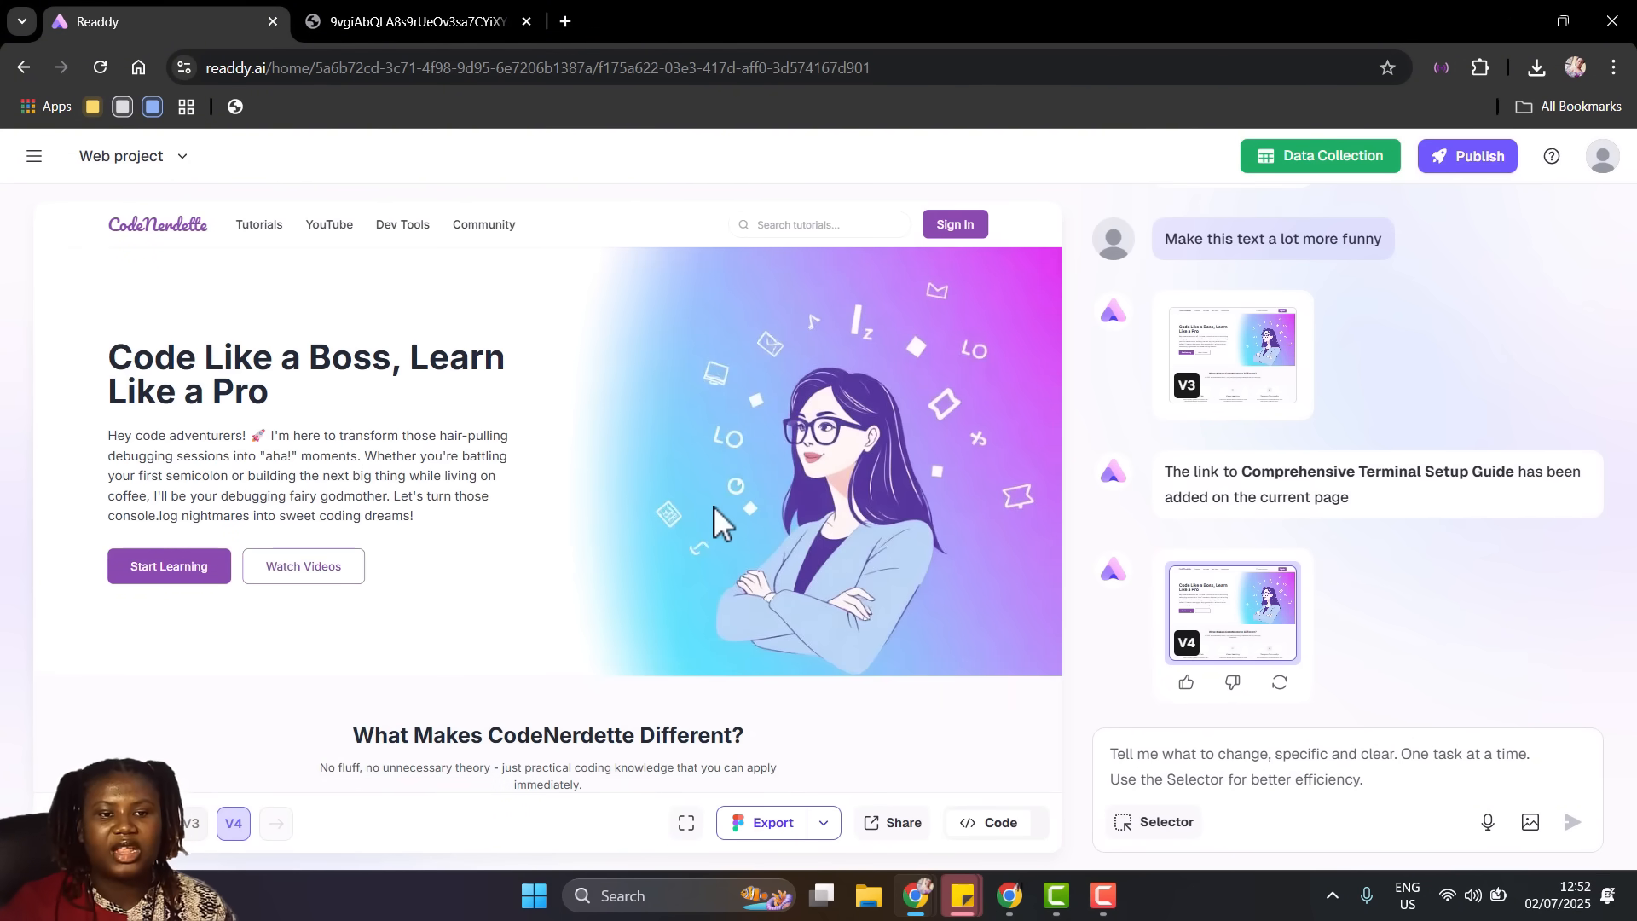
scroll(755, 622, "down", 10)
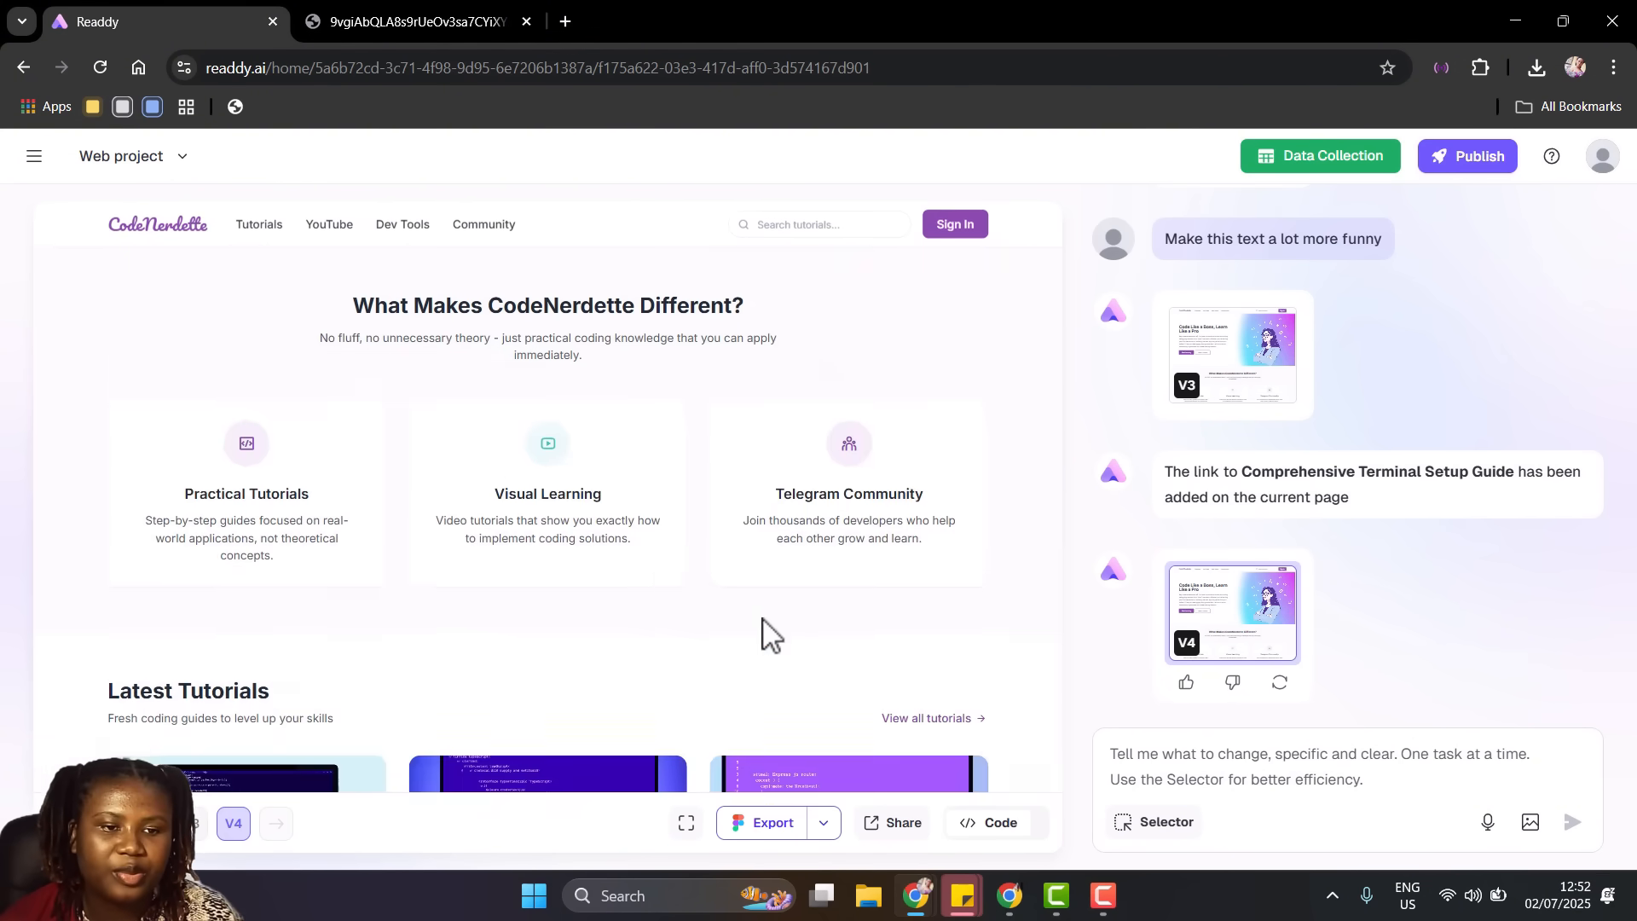
scroll(409, 611, "down", 10)
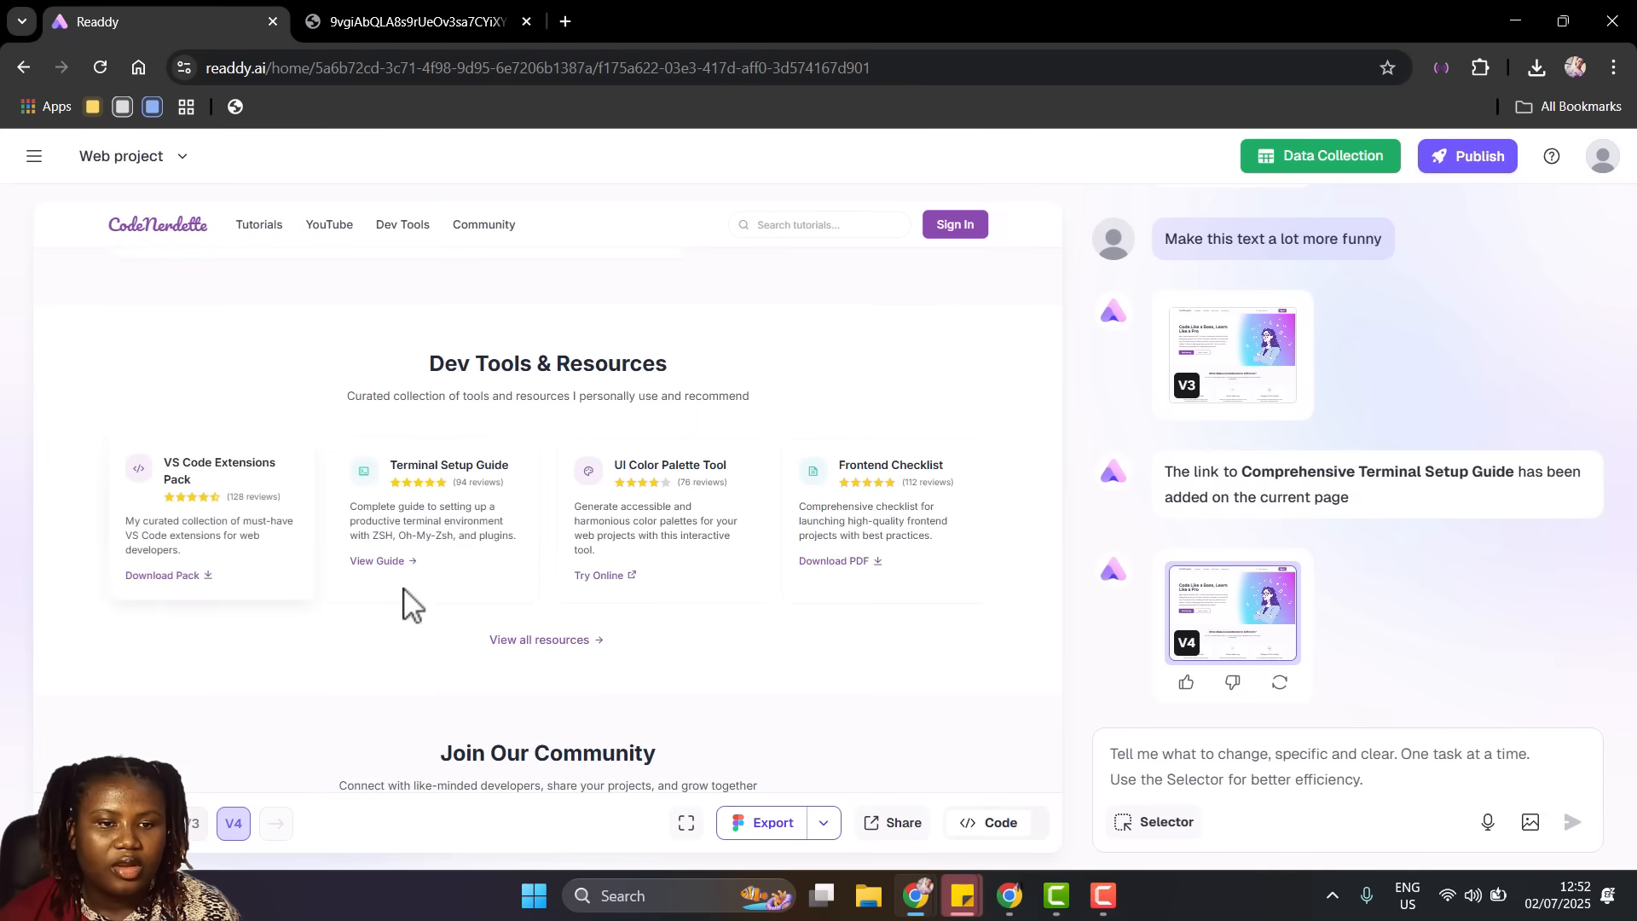
left_click(395, 563)
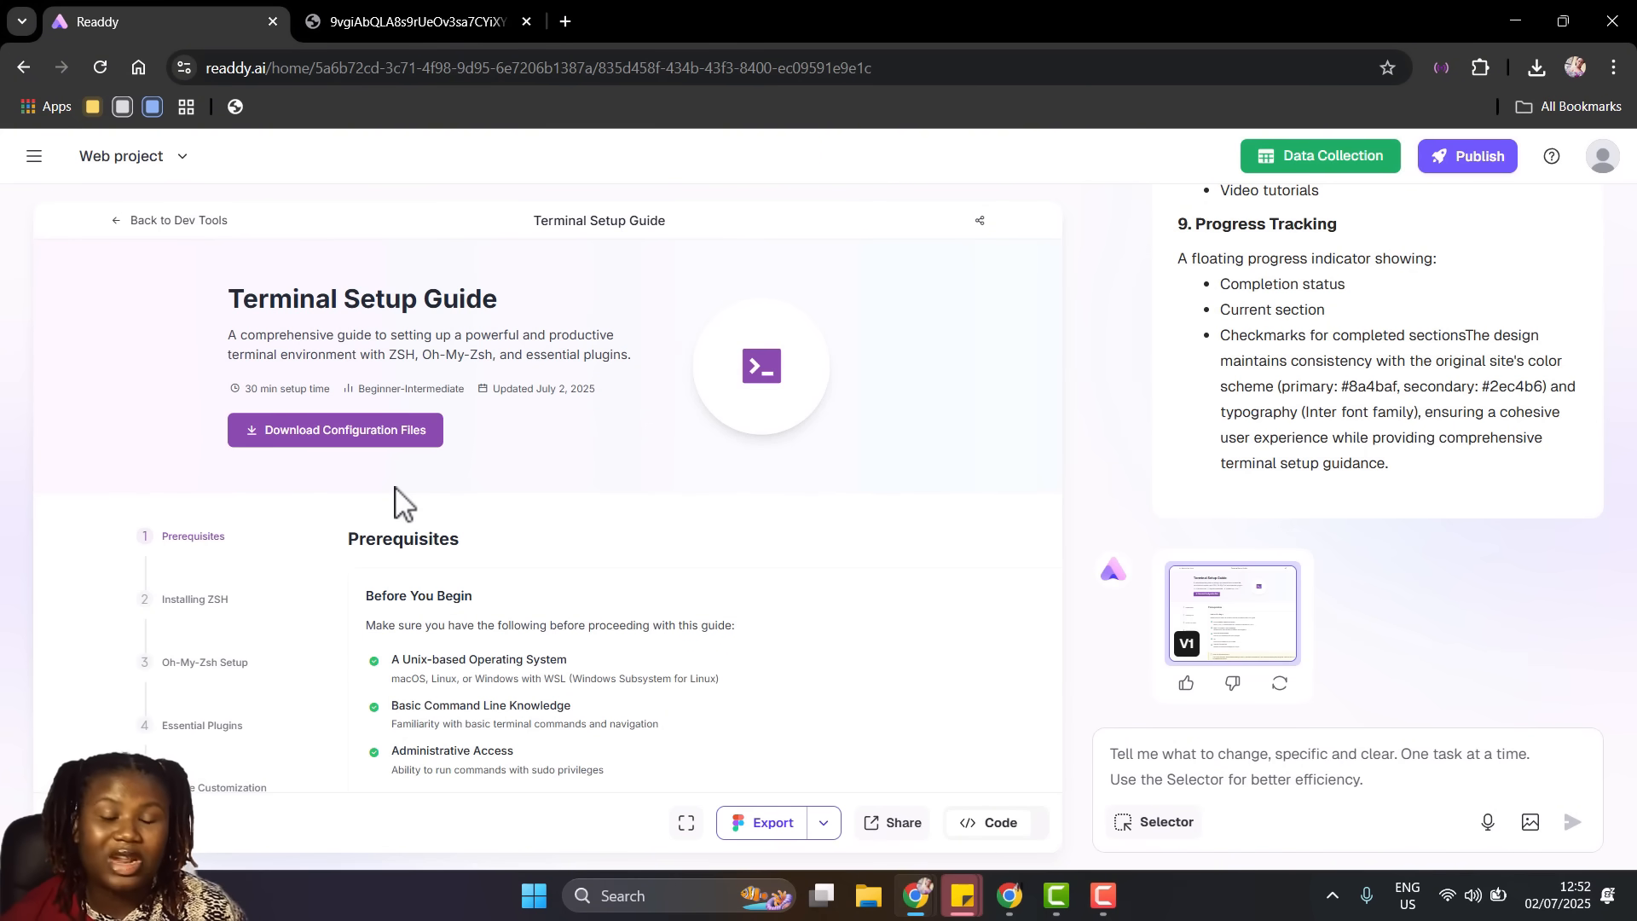
left_click(376, 430)
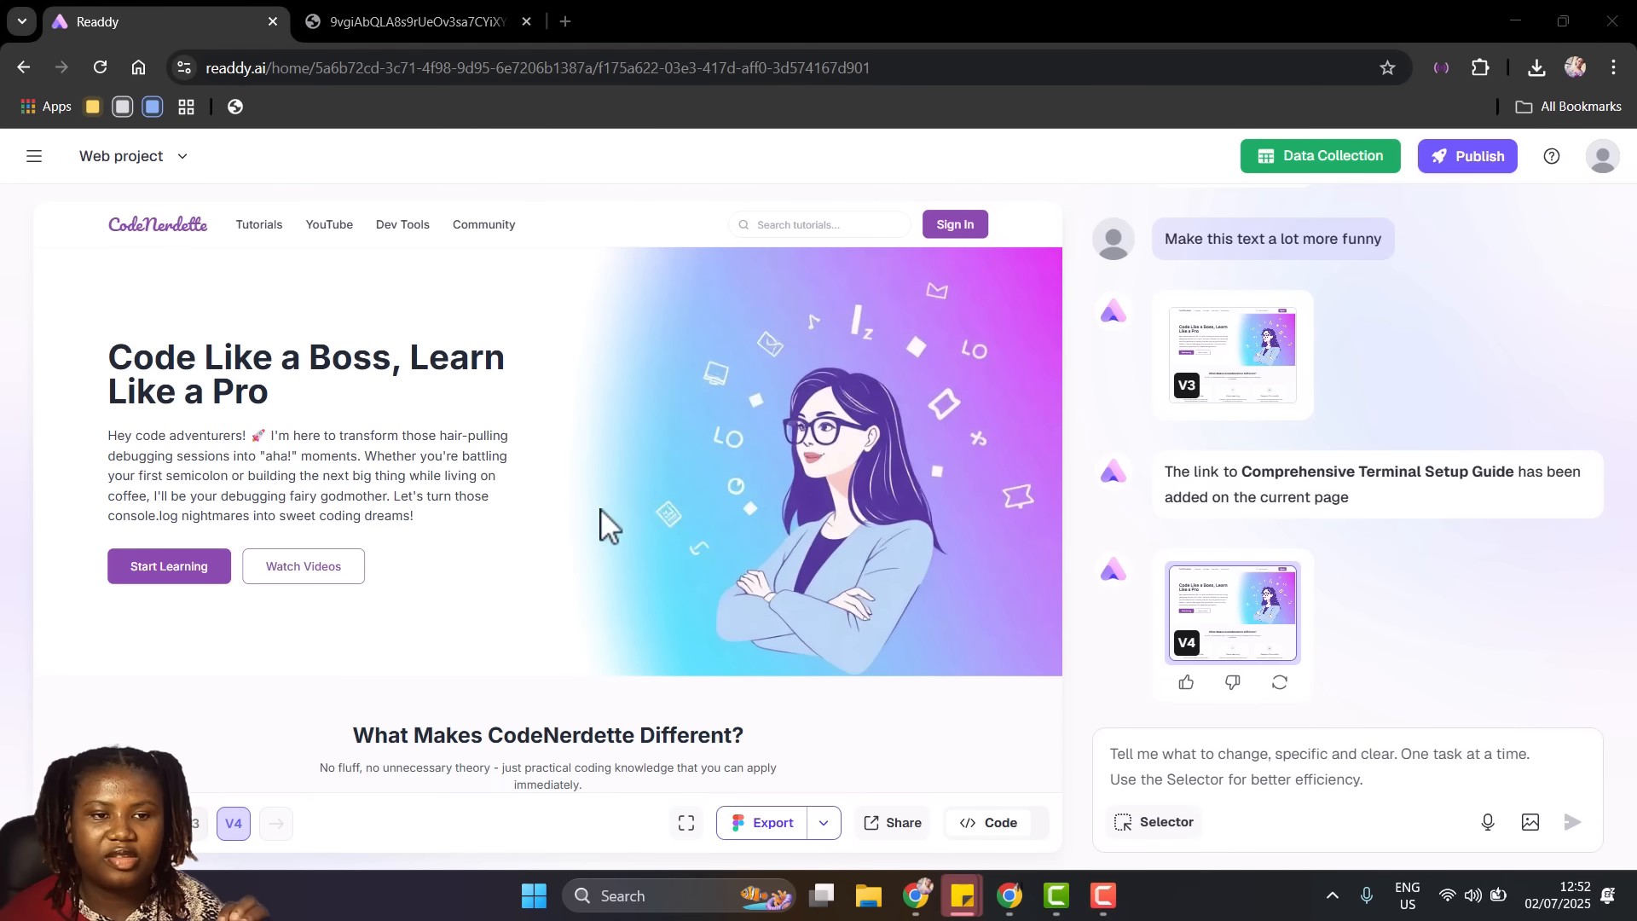
scroll(476, 522, "down", 2)
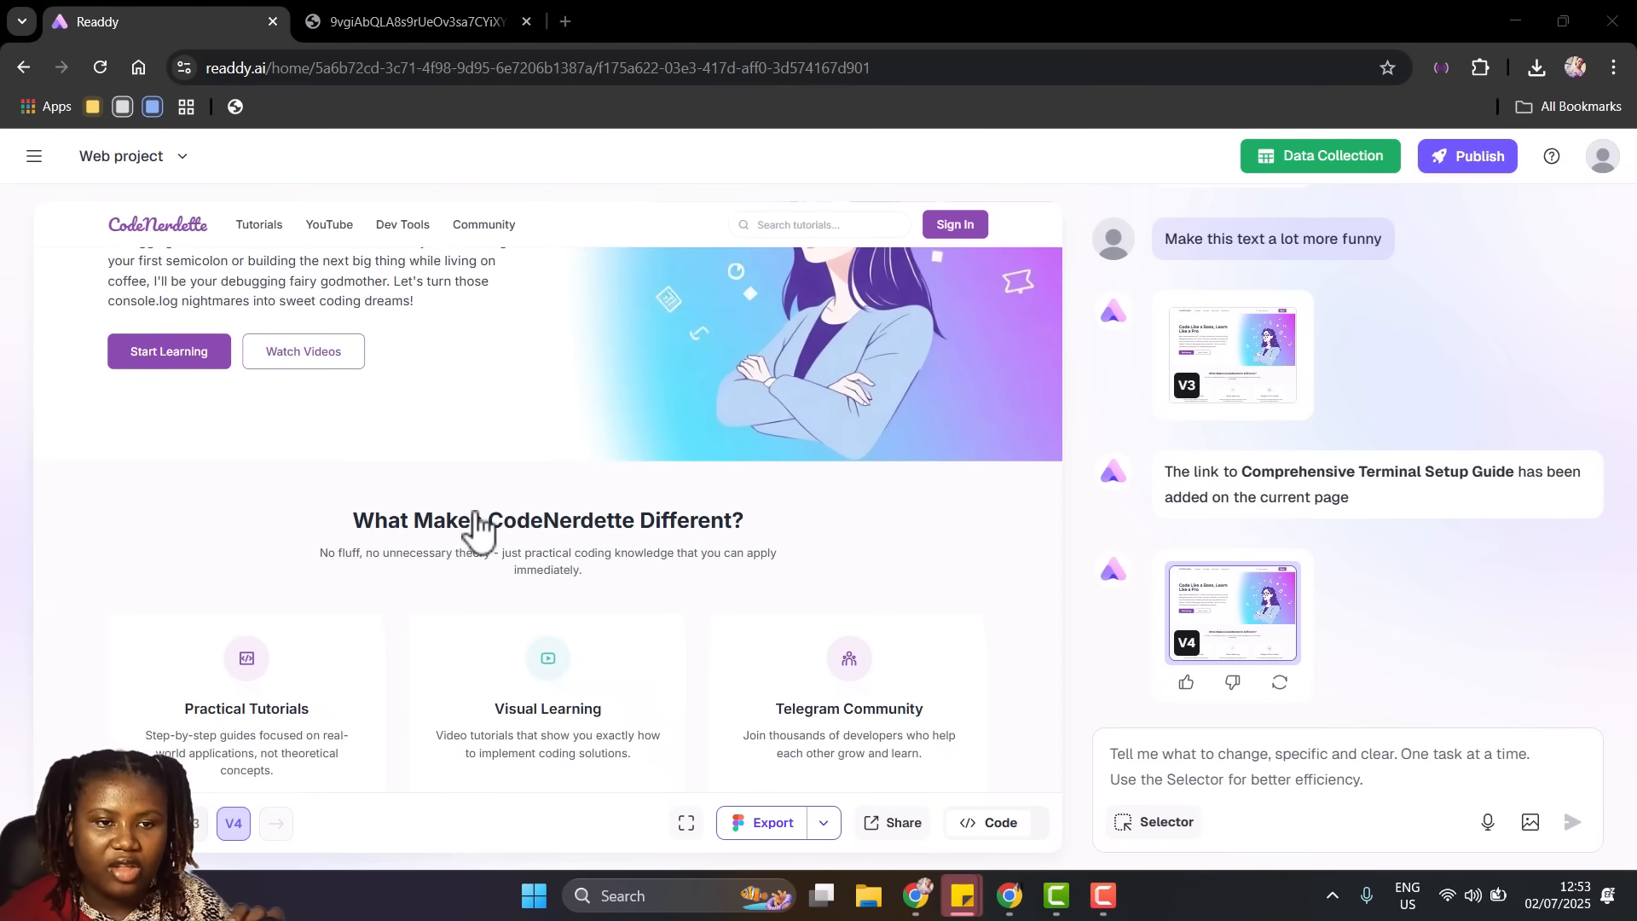
scroll(476, 523, "up", 2)
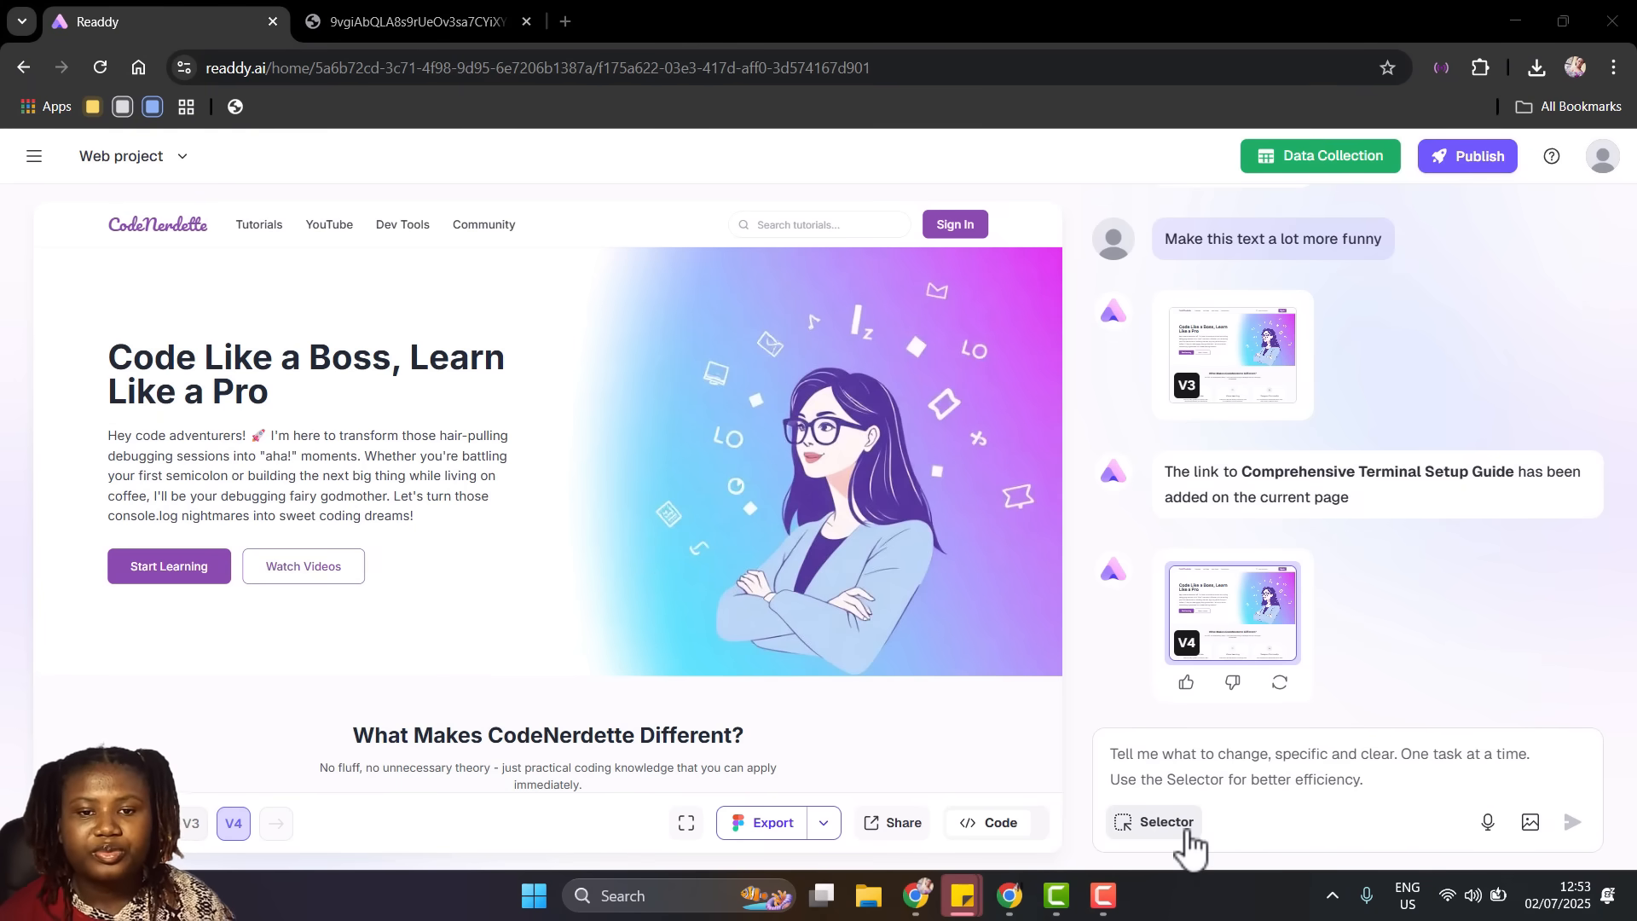
left_click(1197, 778)
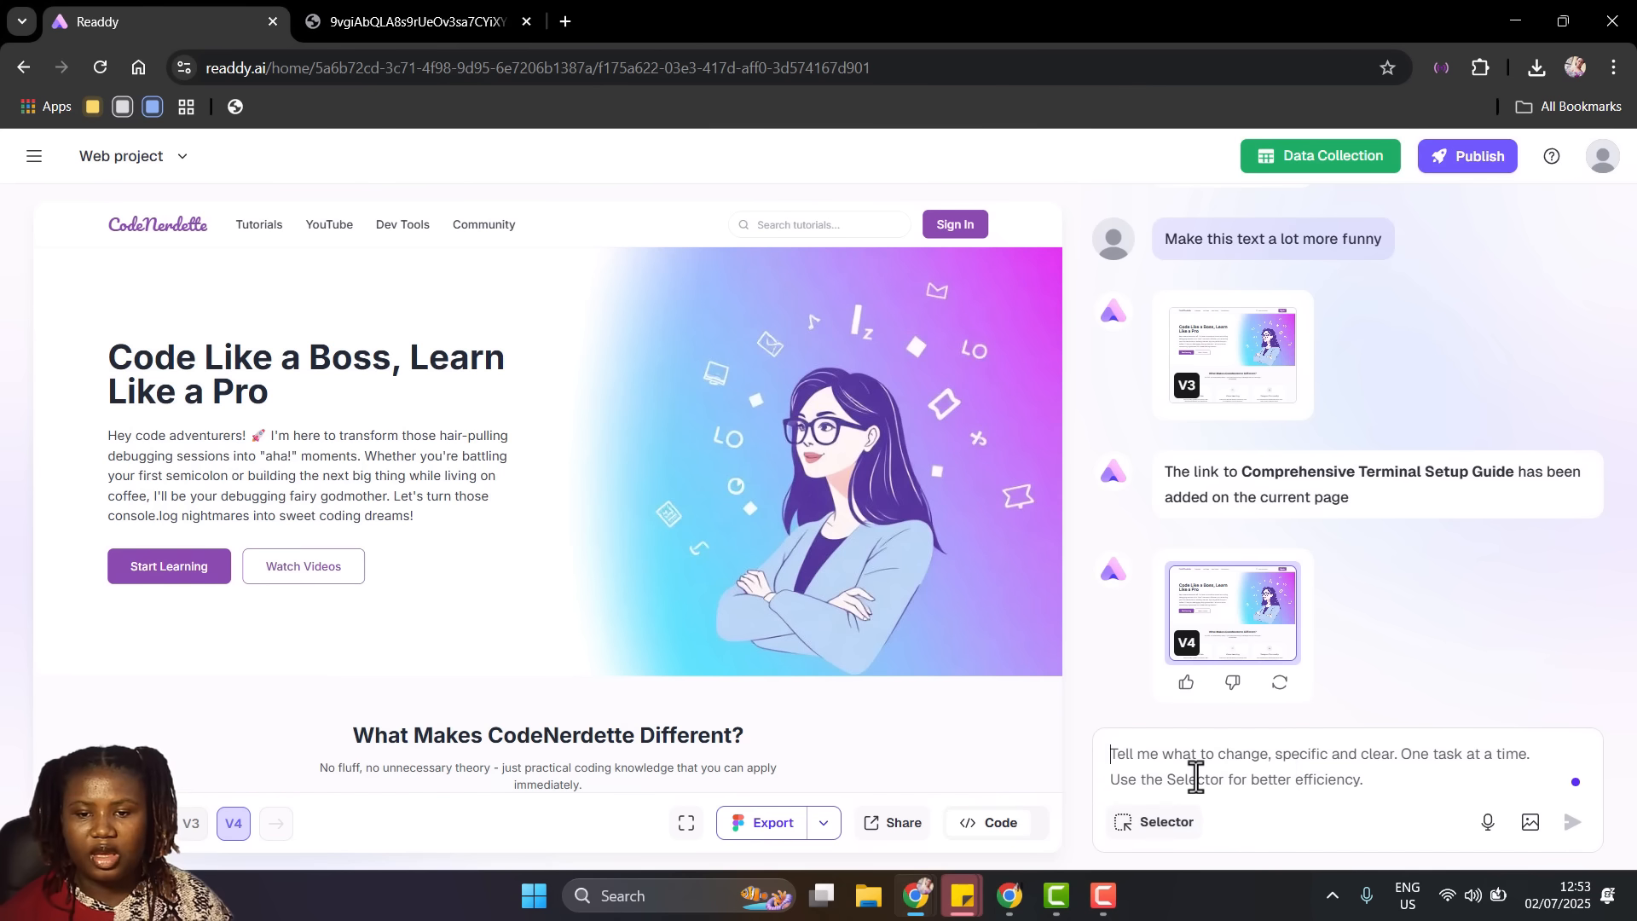
type("change the hero")
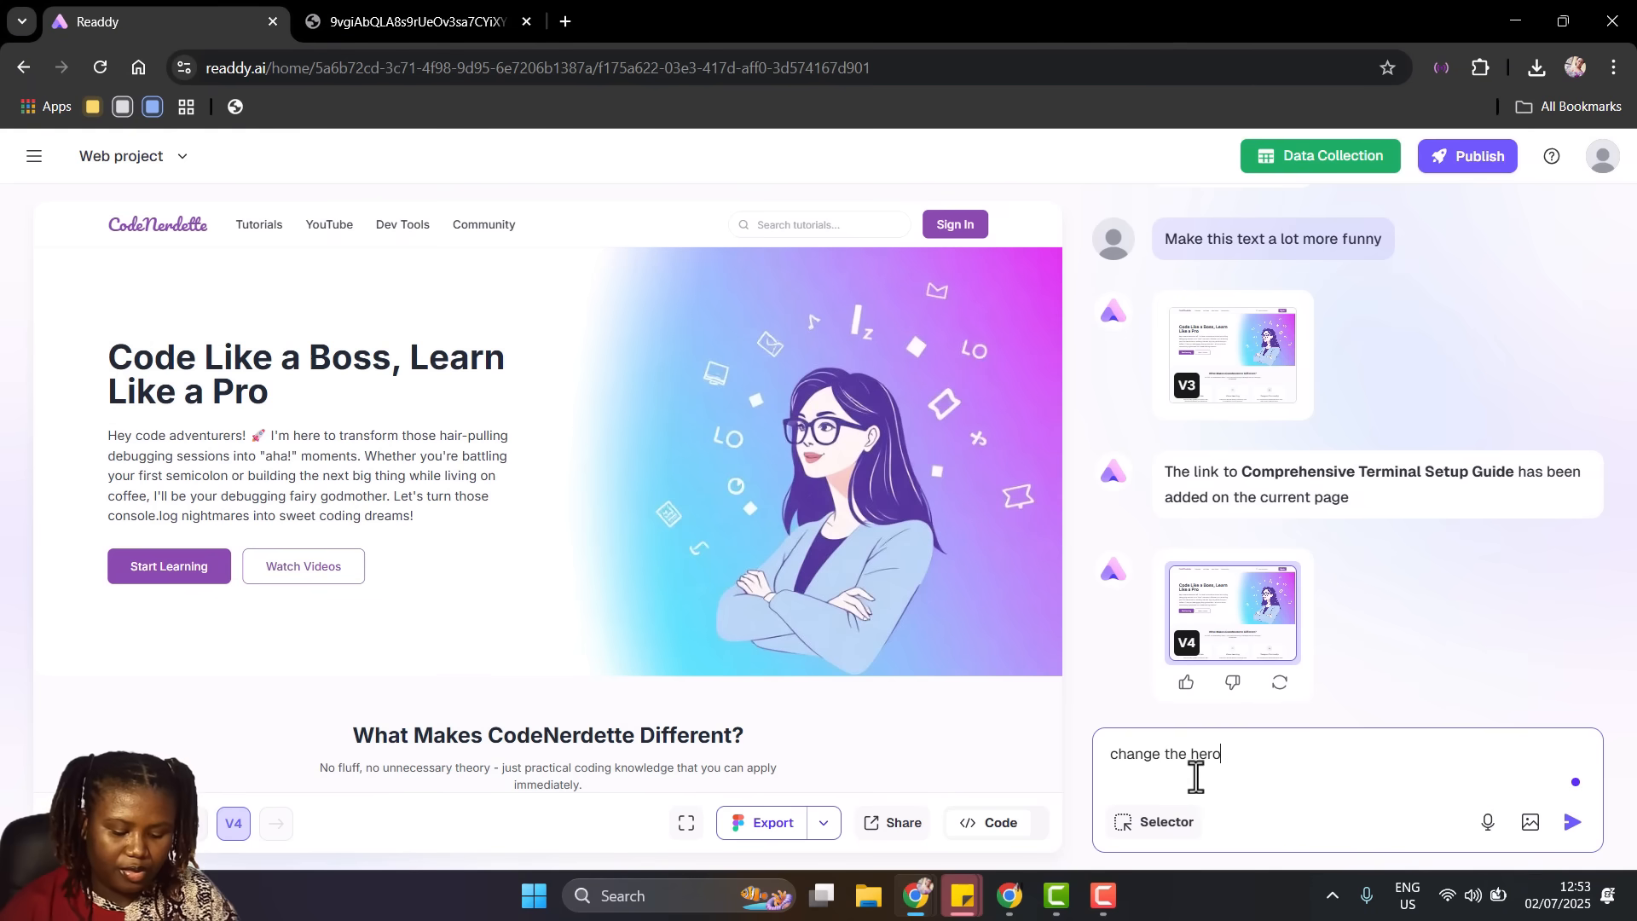
type(" sectio")
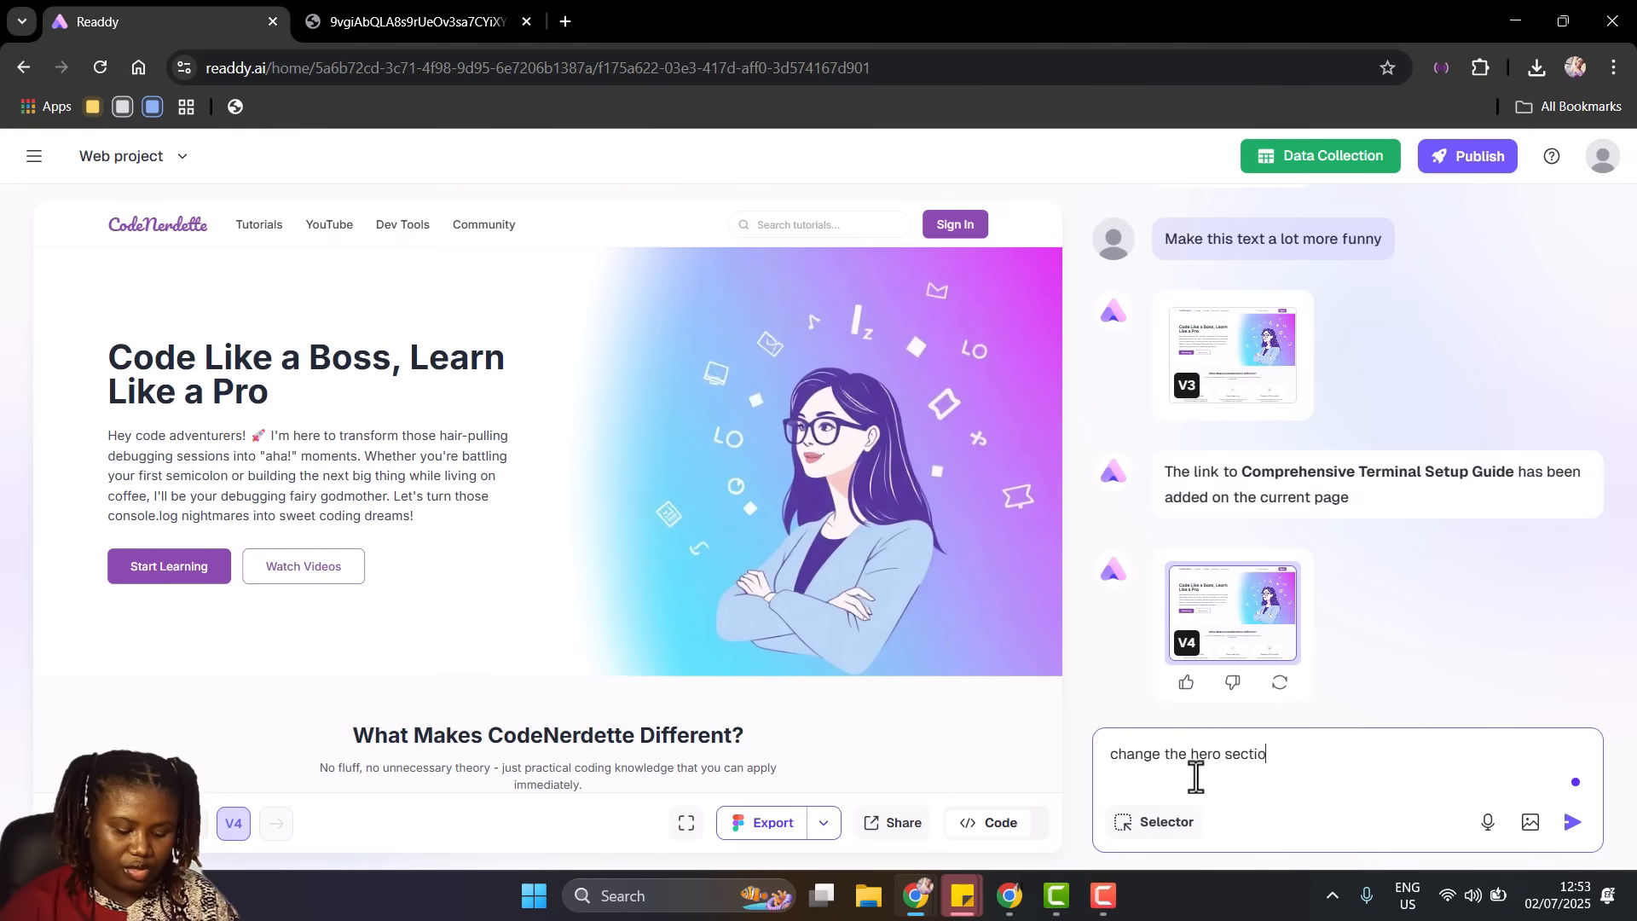
type("n back")
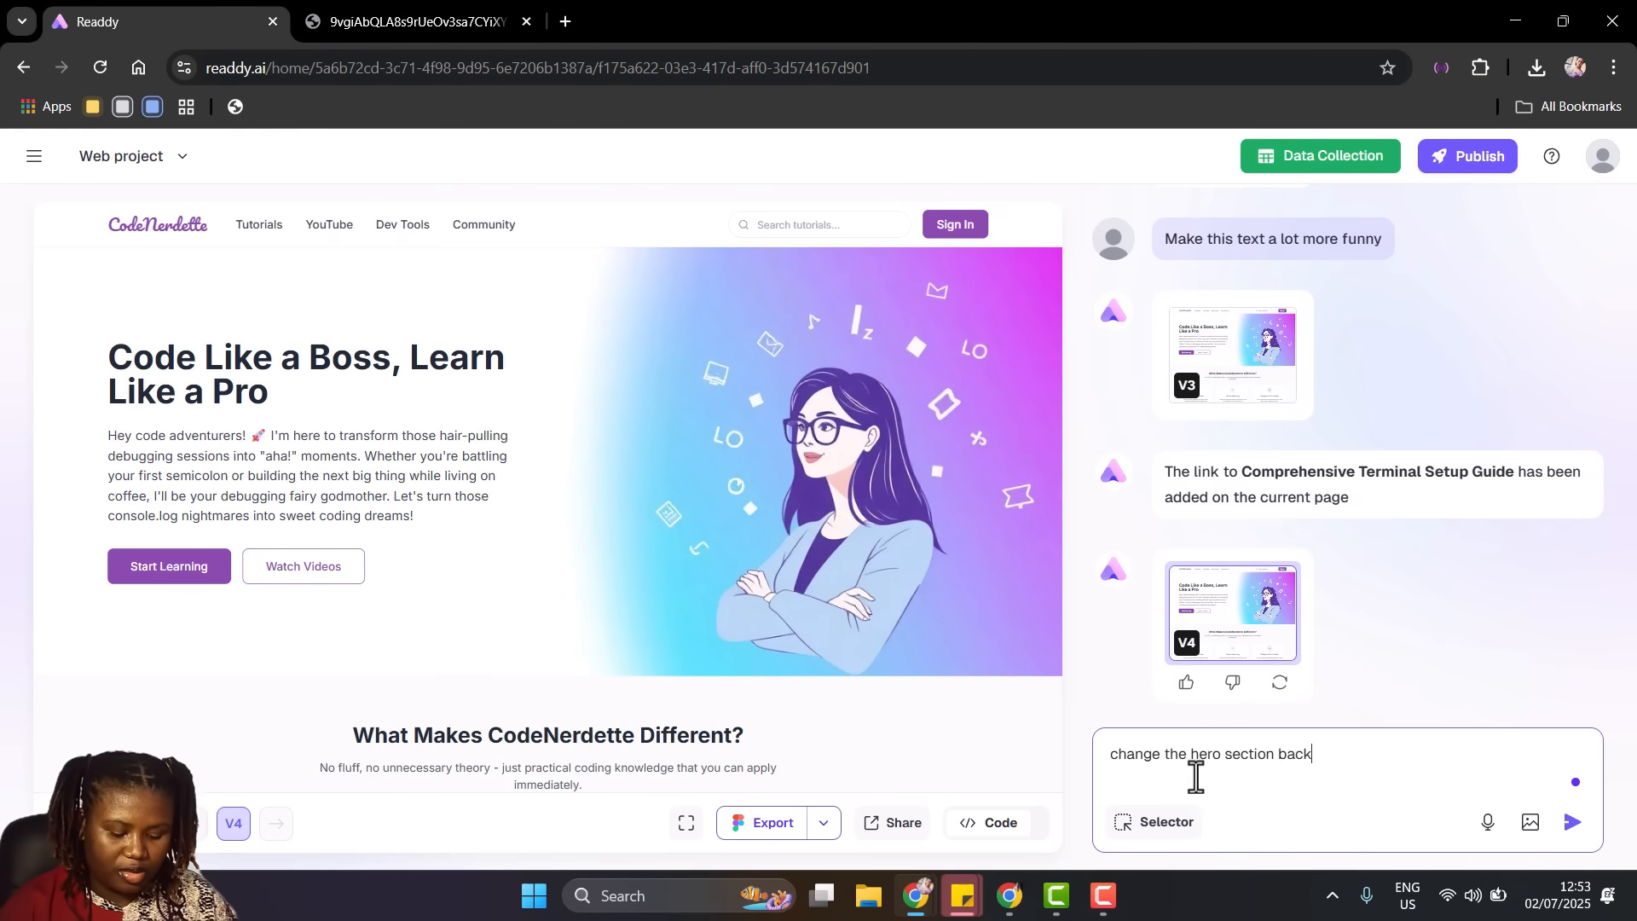
type("ground to this v")
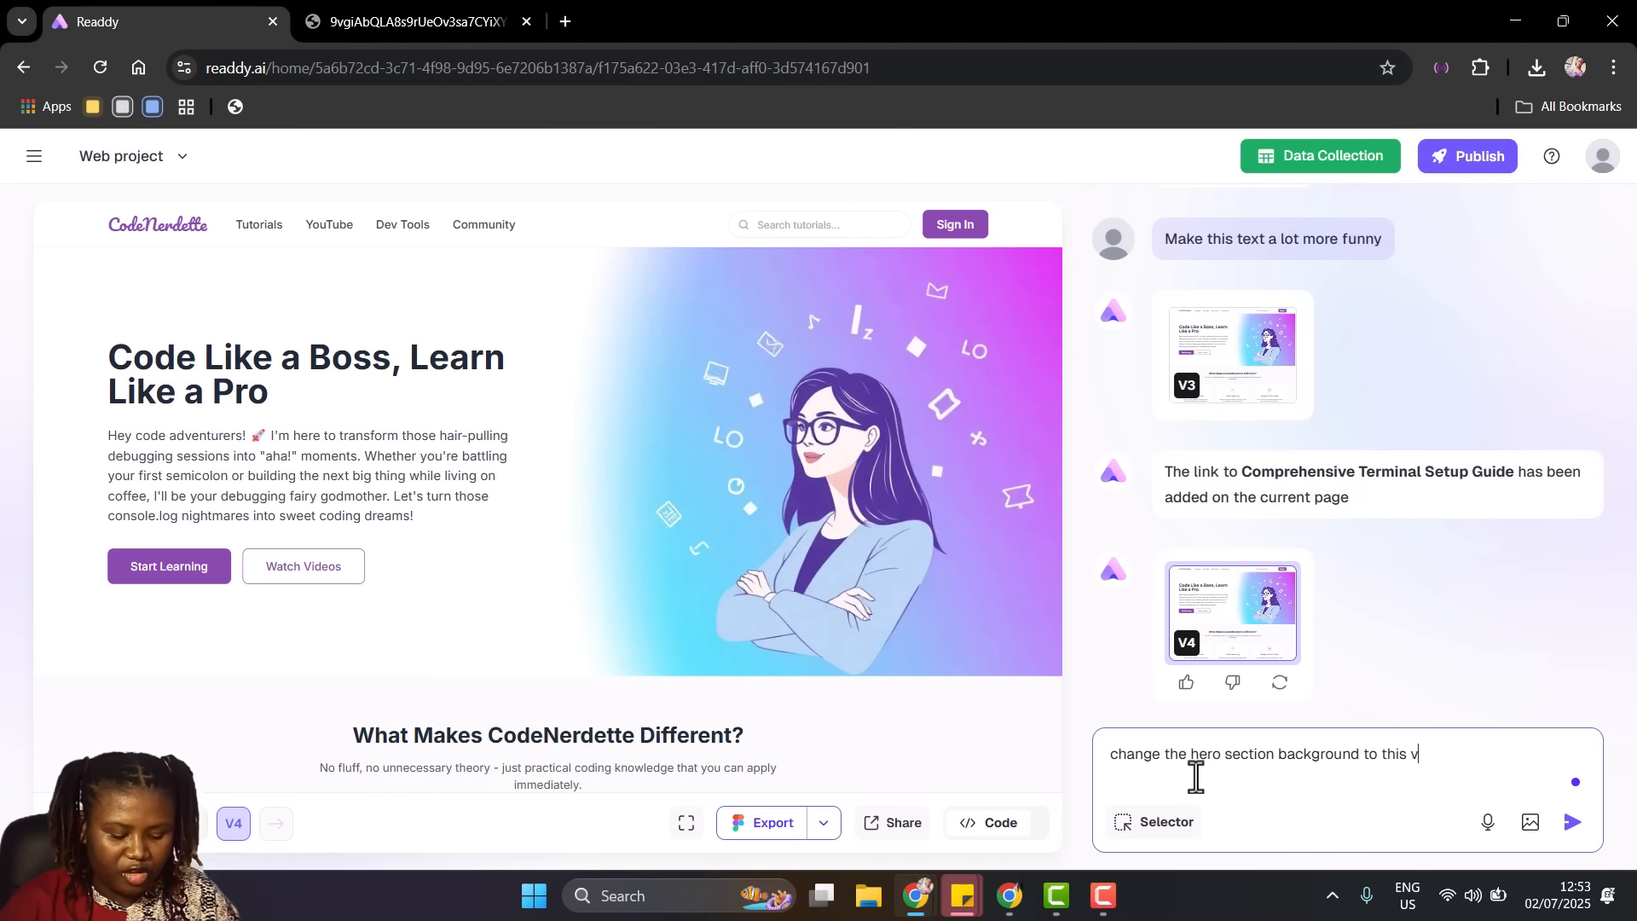
type("ideo")
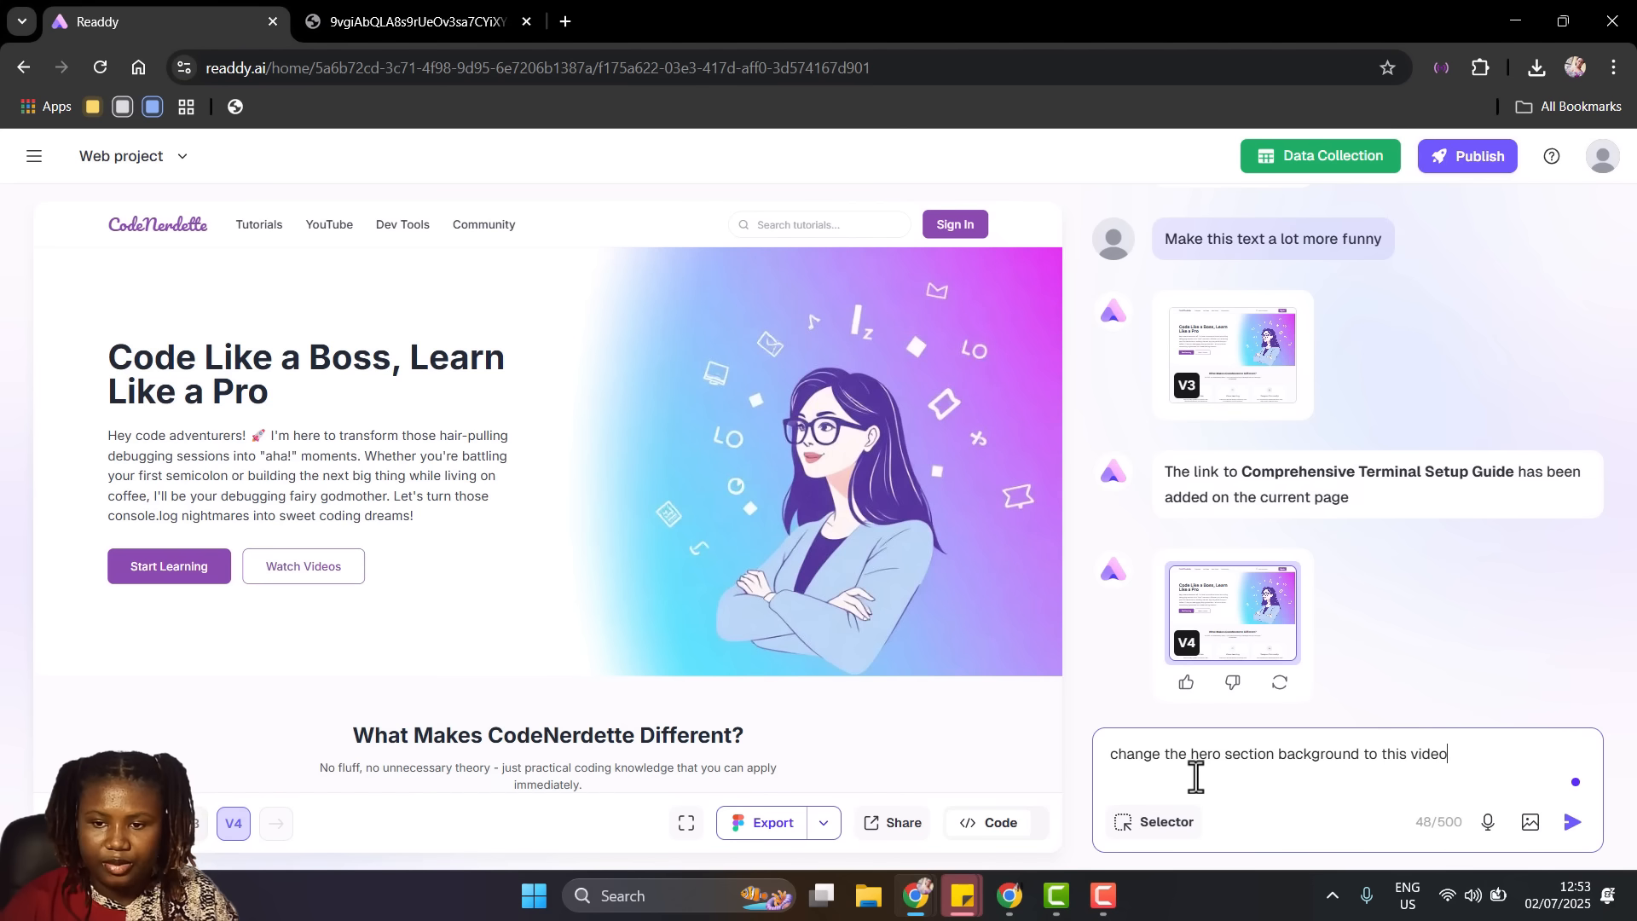
type("https://videos.pexels.com/video-files/1757800/1757800-uhd_2560_1440_25fps.mp4")
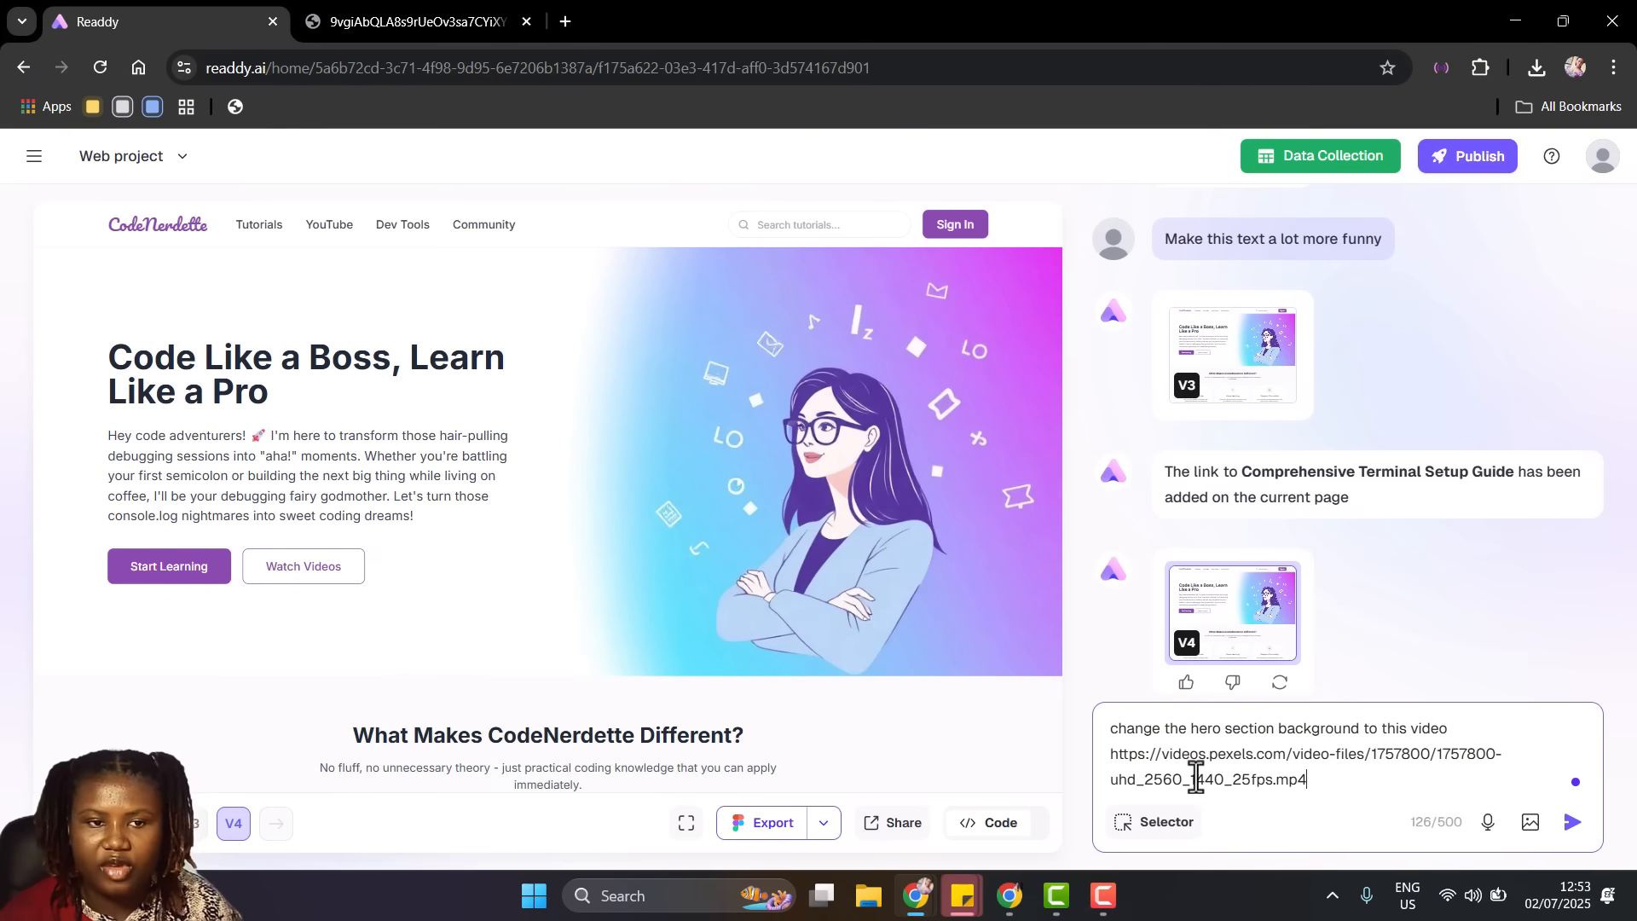
left_click(1573, 823)
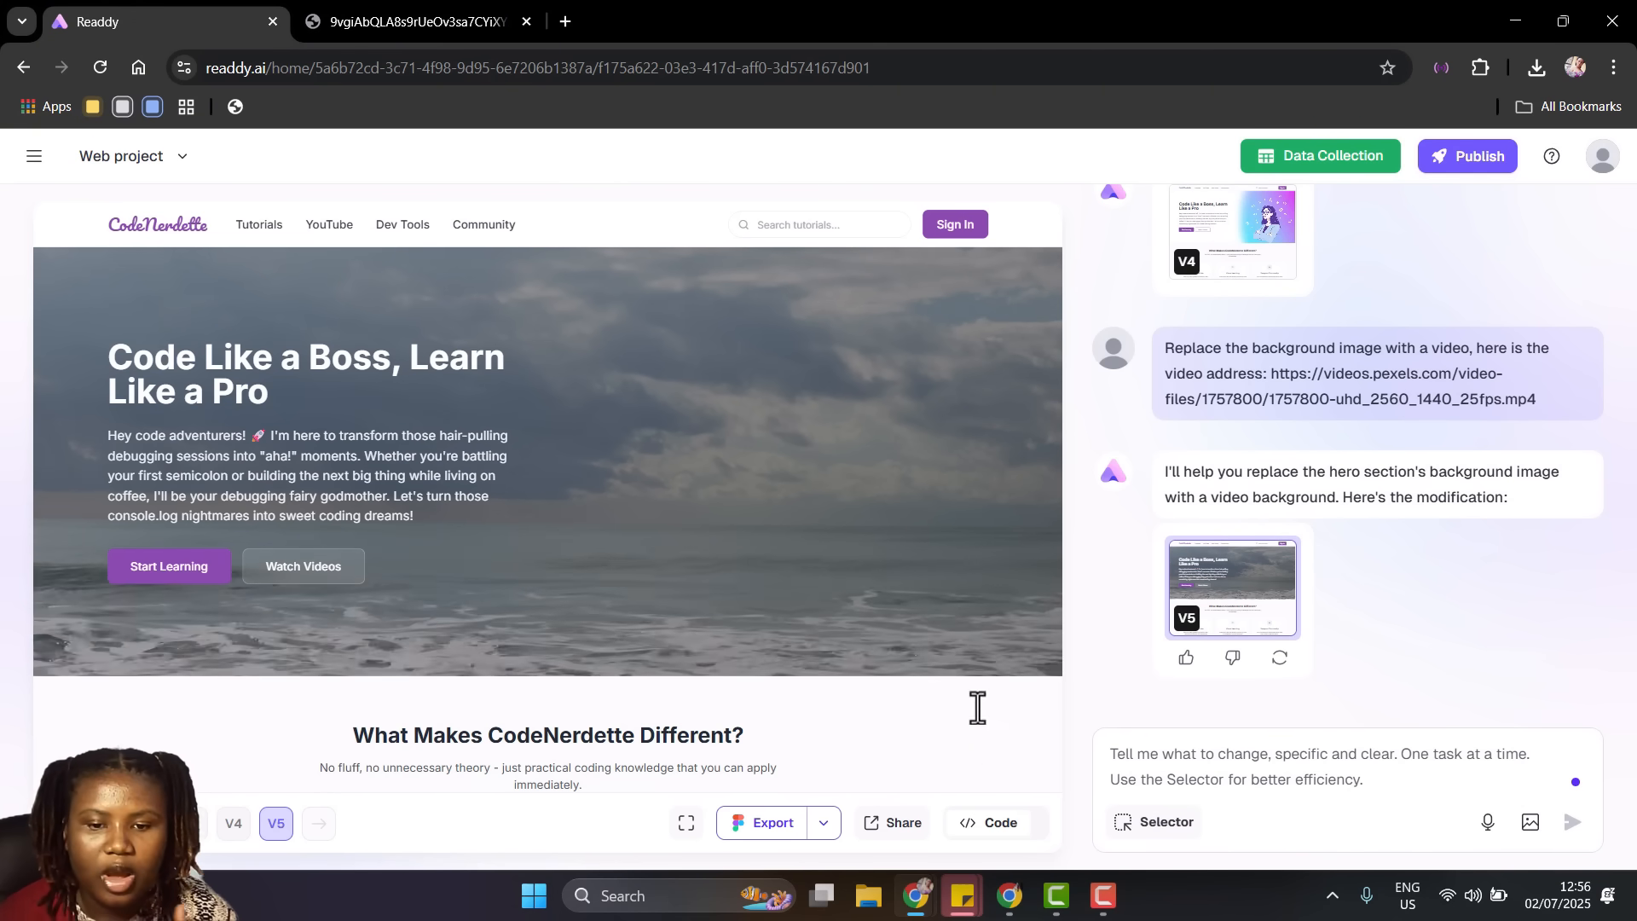
left_click(232, 824)
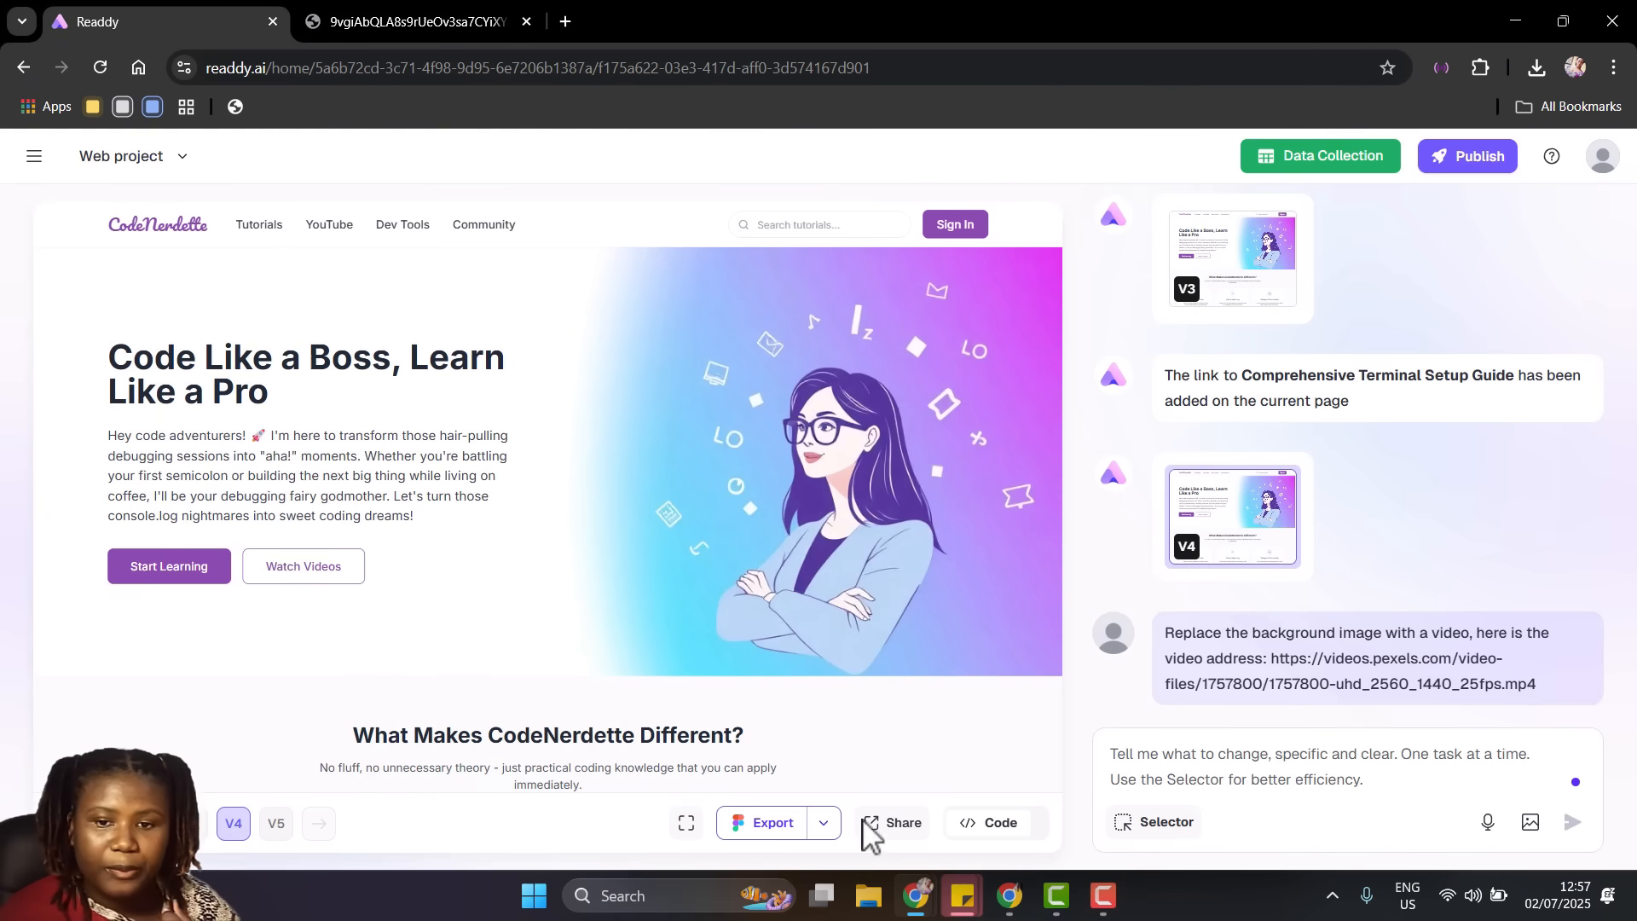
Select the hero section's intro paragraph and ask the AI to add the typewriter effect to this text
left_click(1130, 823)
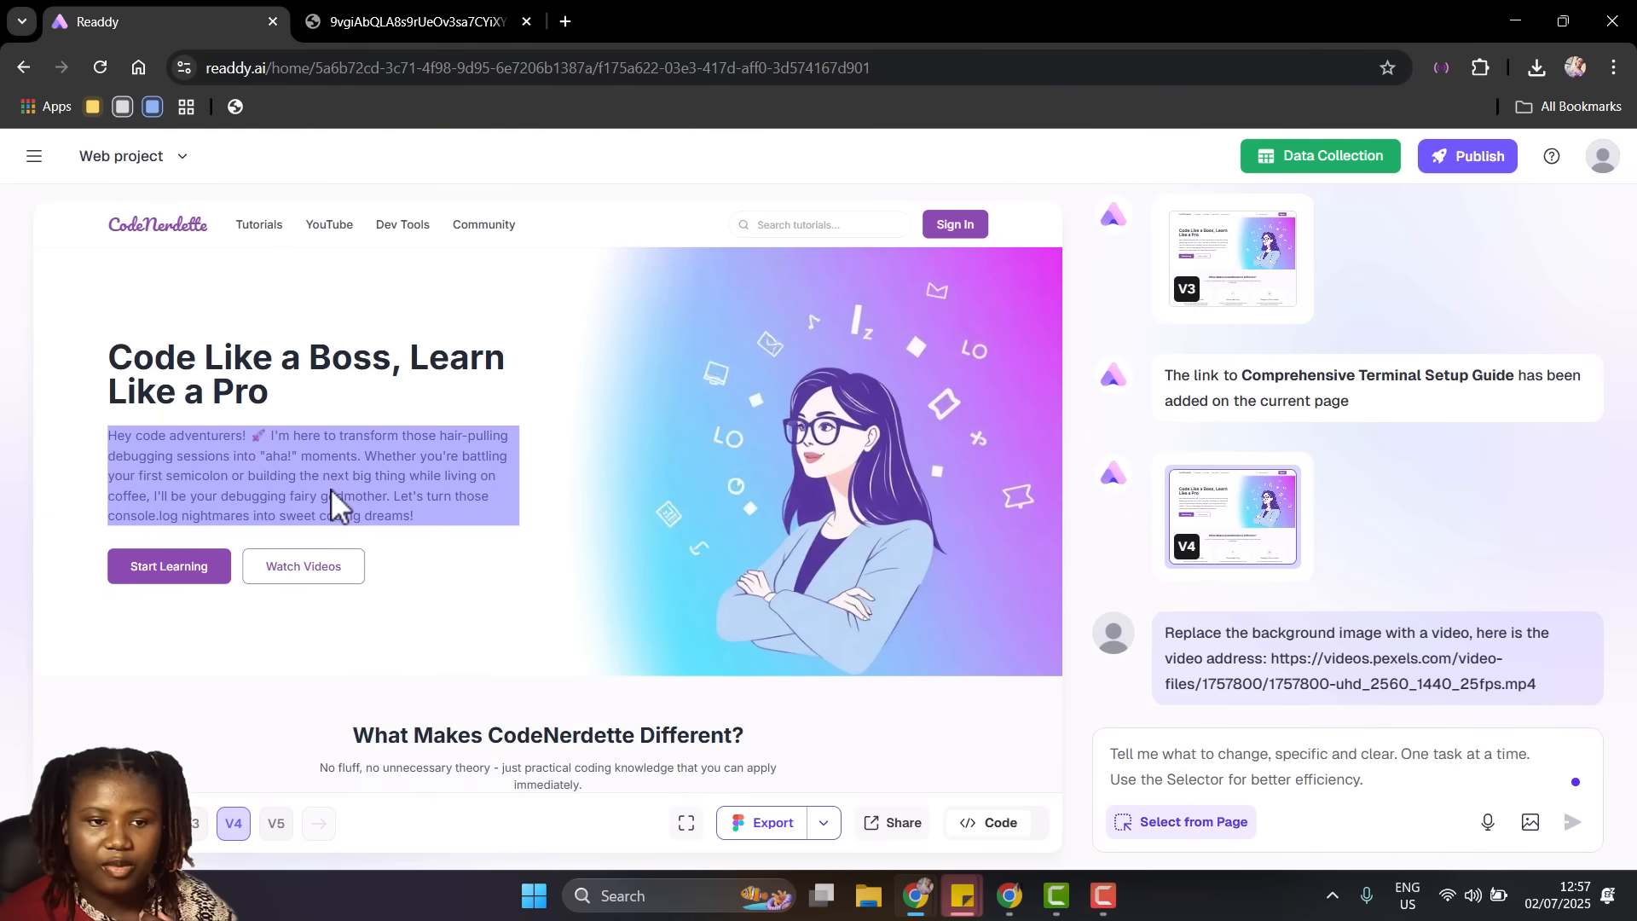
left_click(336, 503)
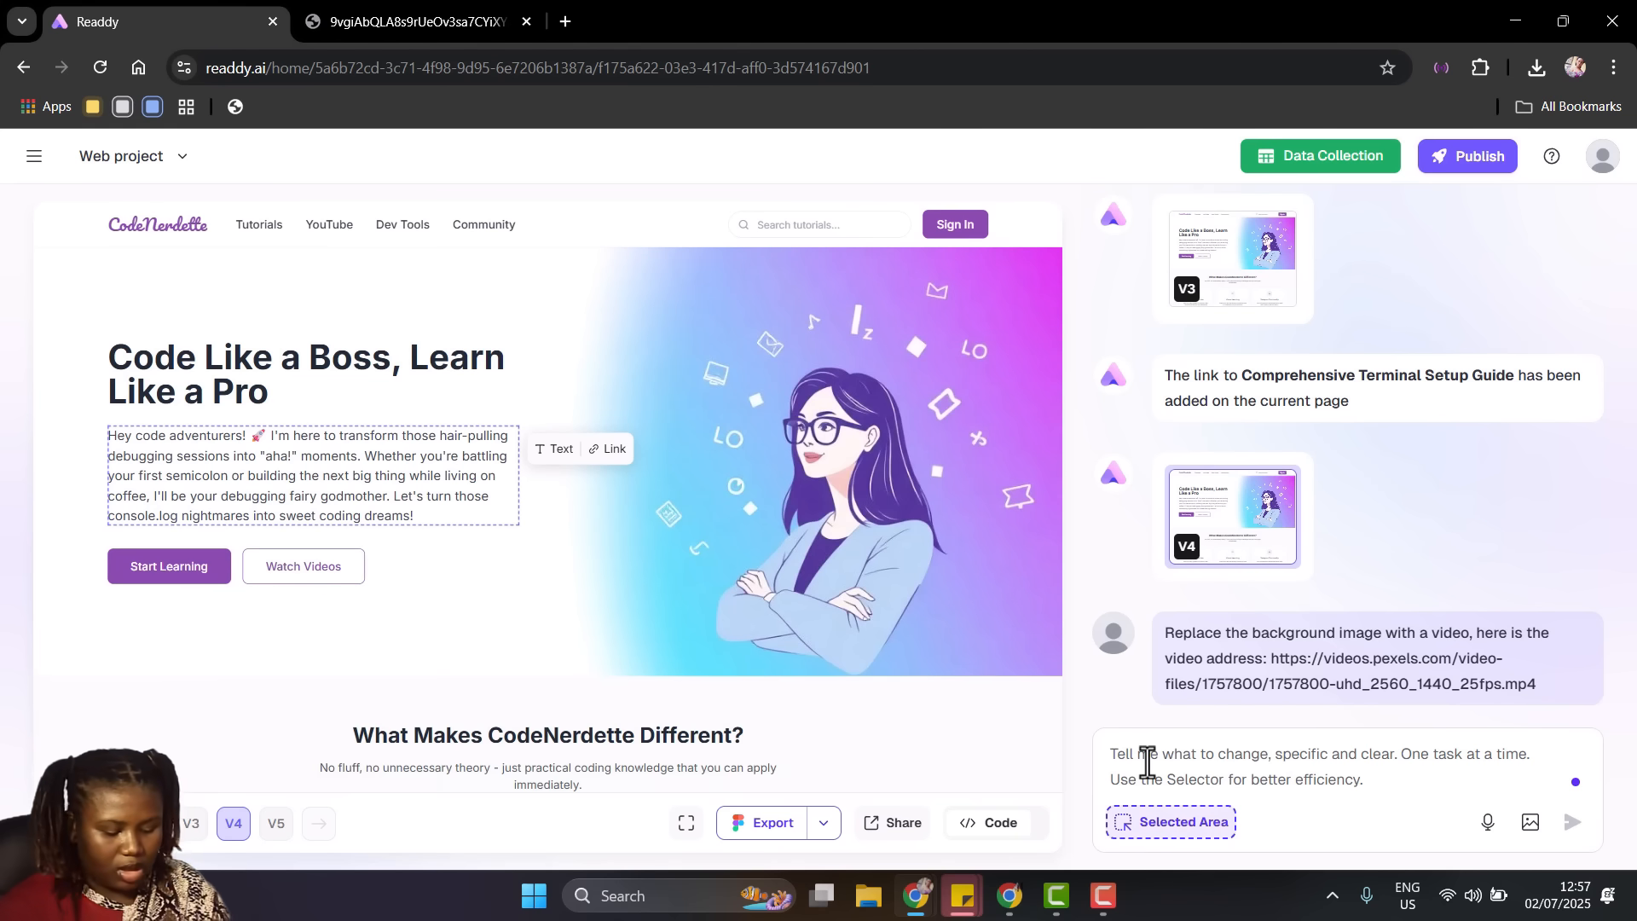
type("Lets add ")
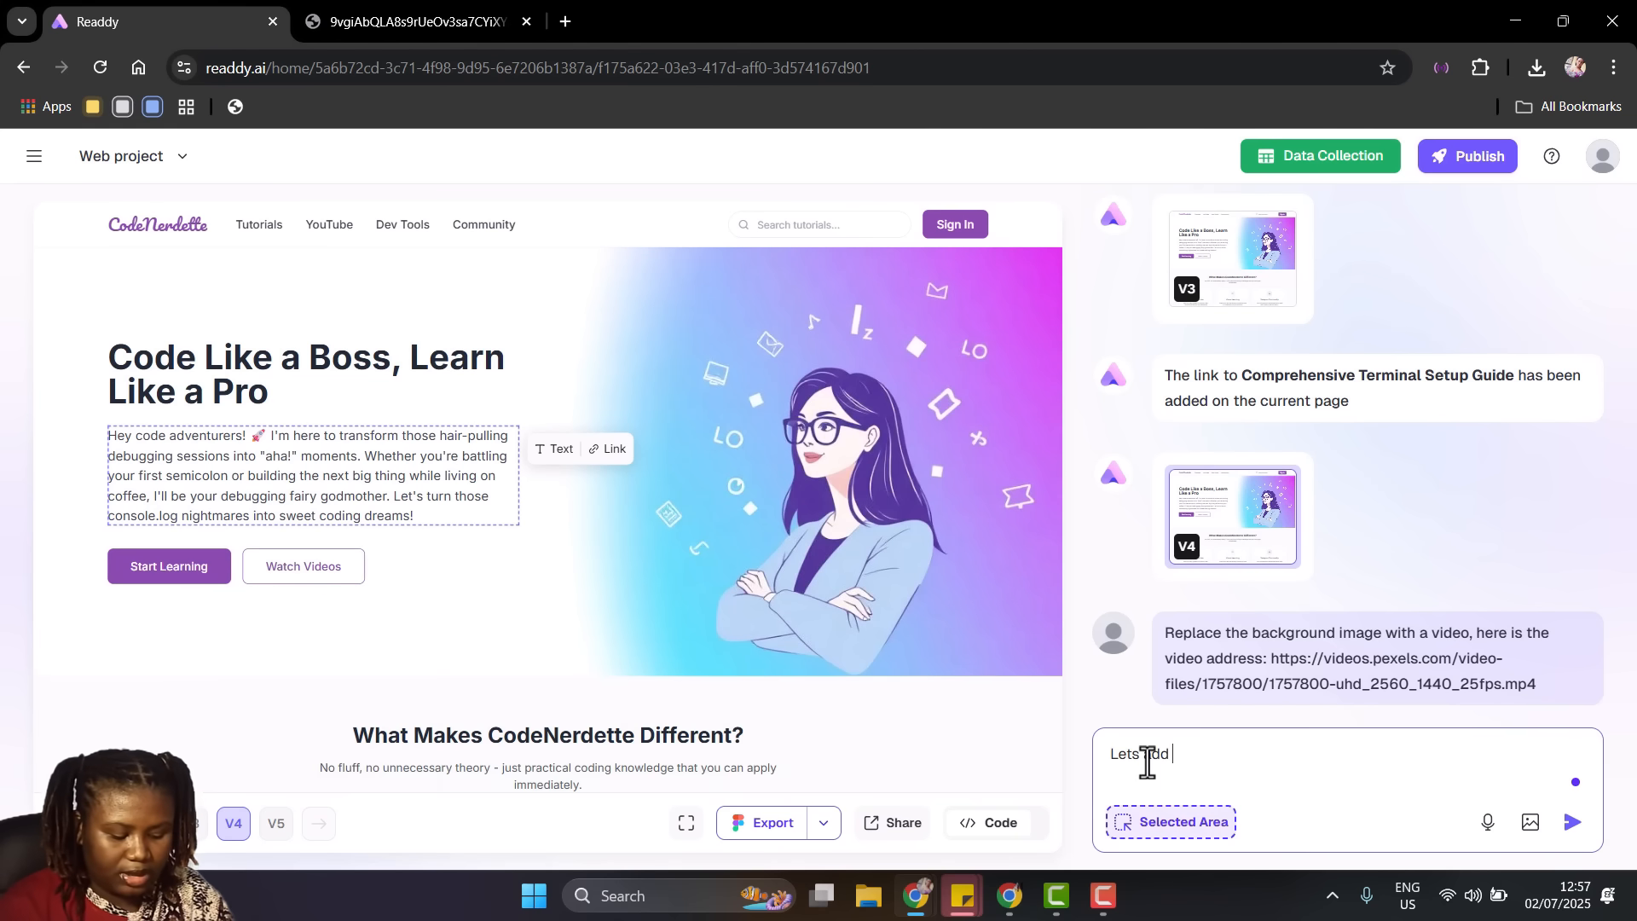
type("the type")
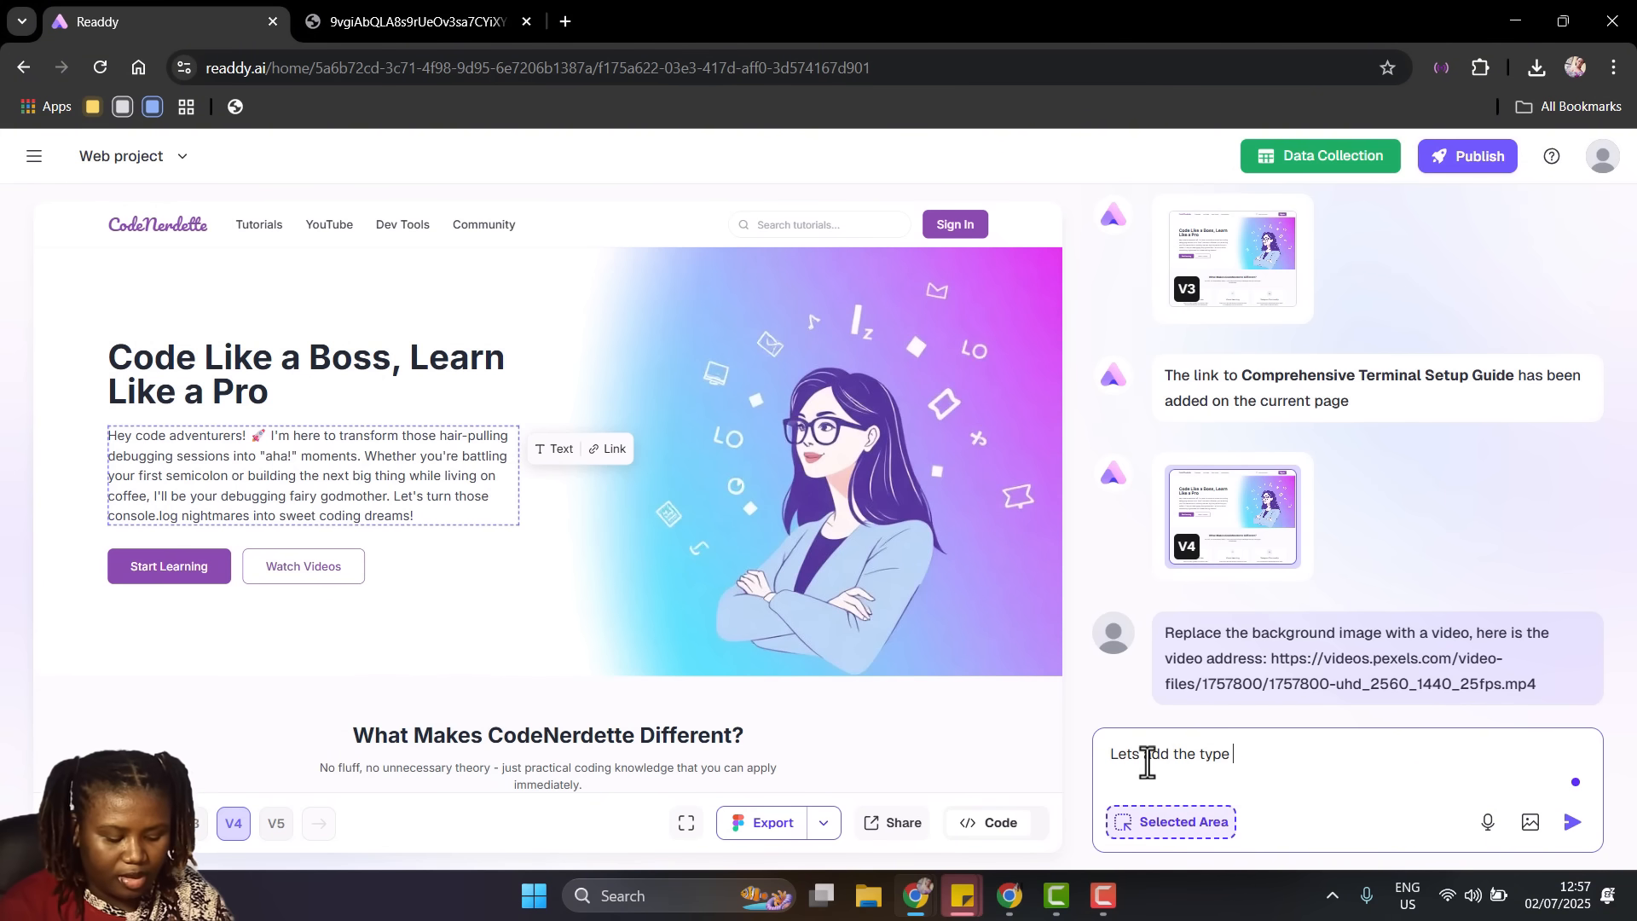
type("writer e")
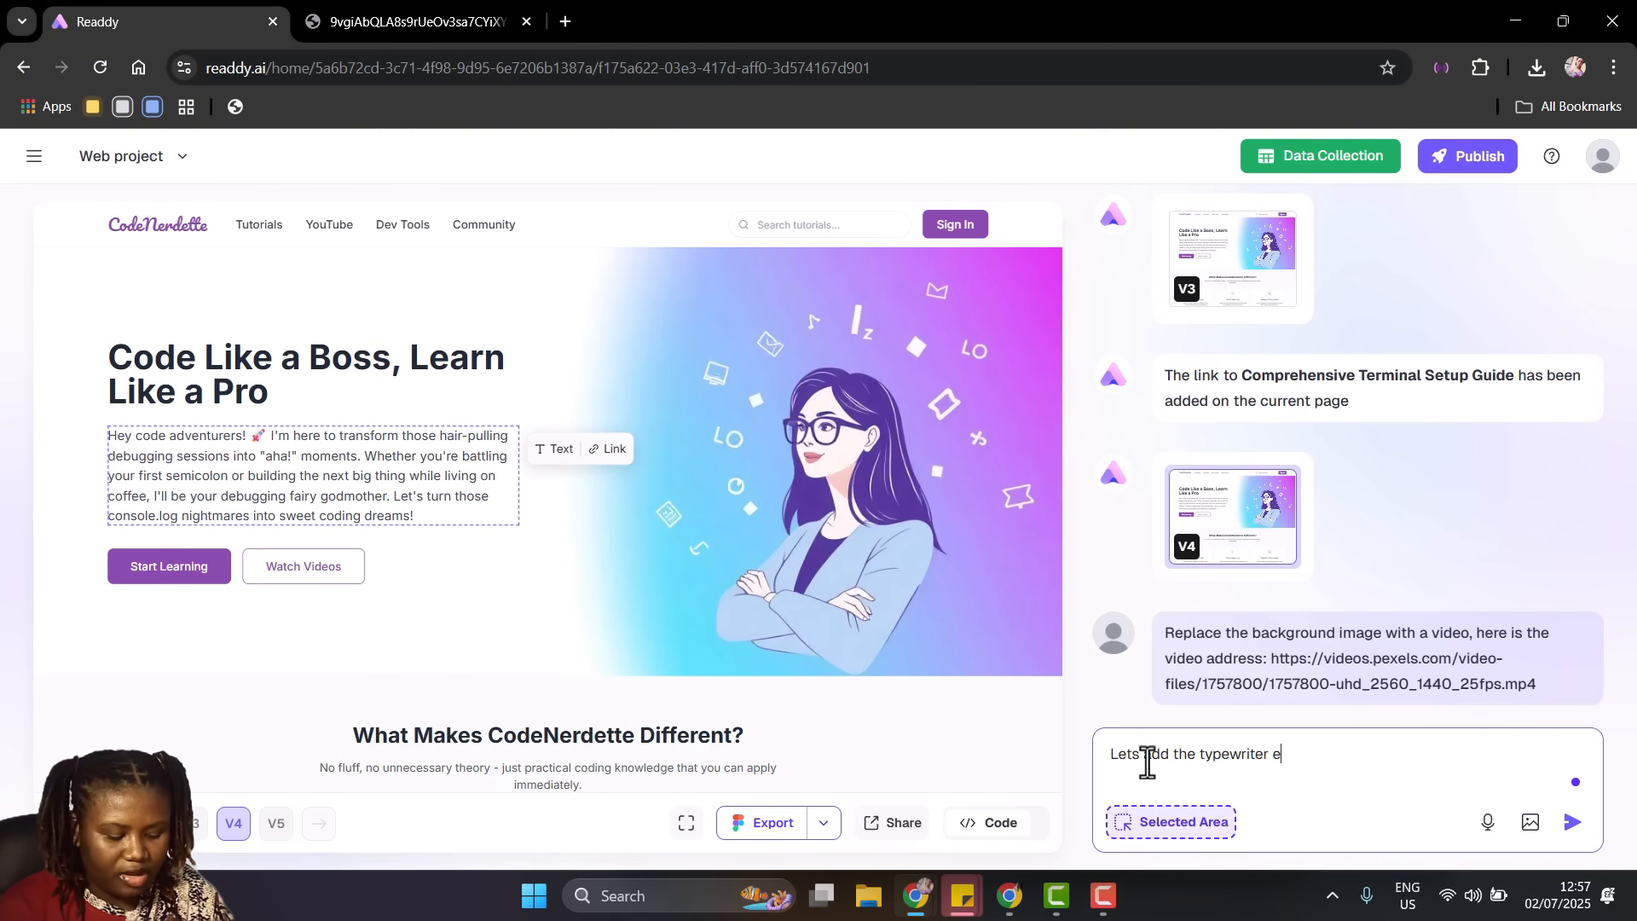
type("ffect to th")
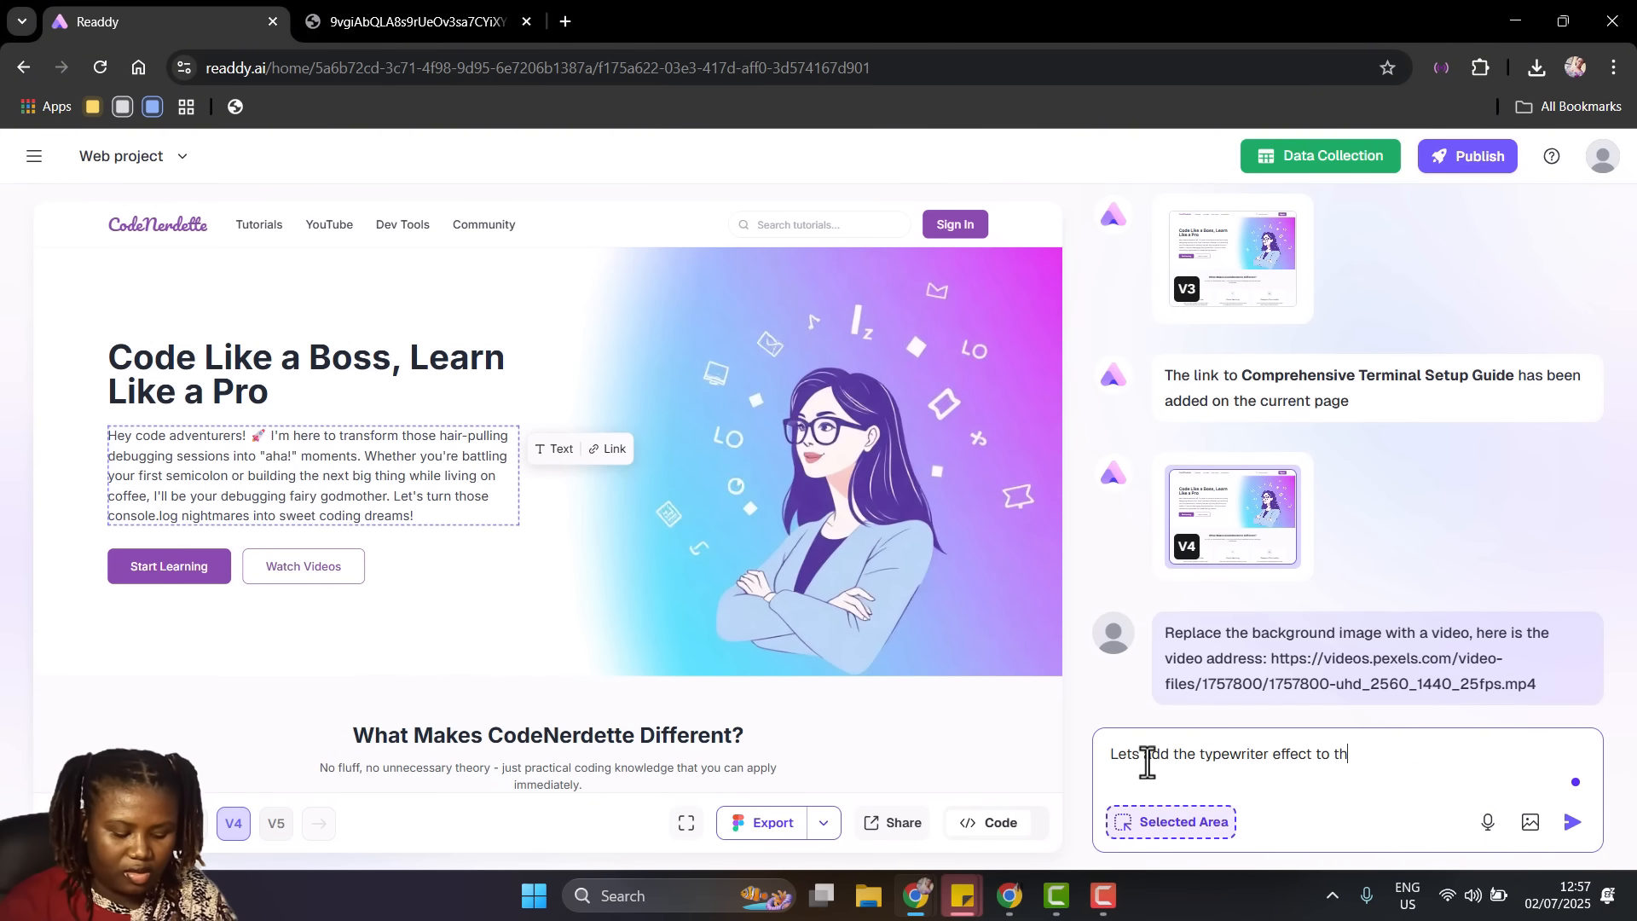
type("is text")
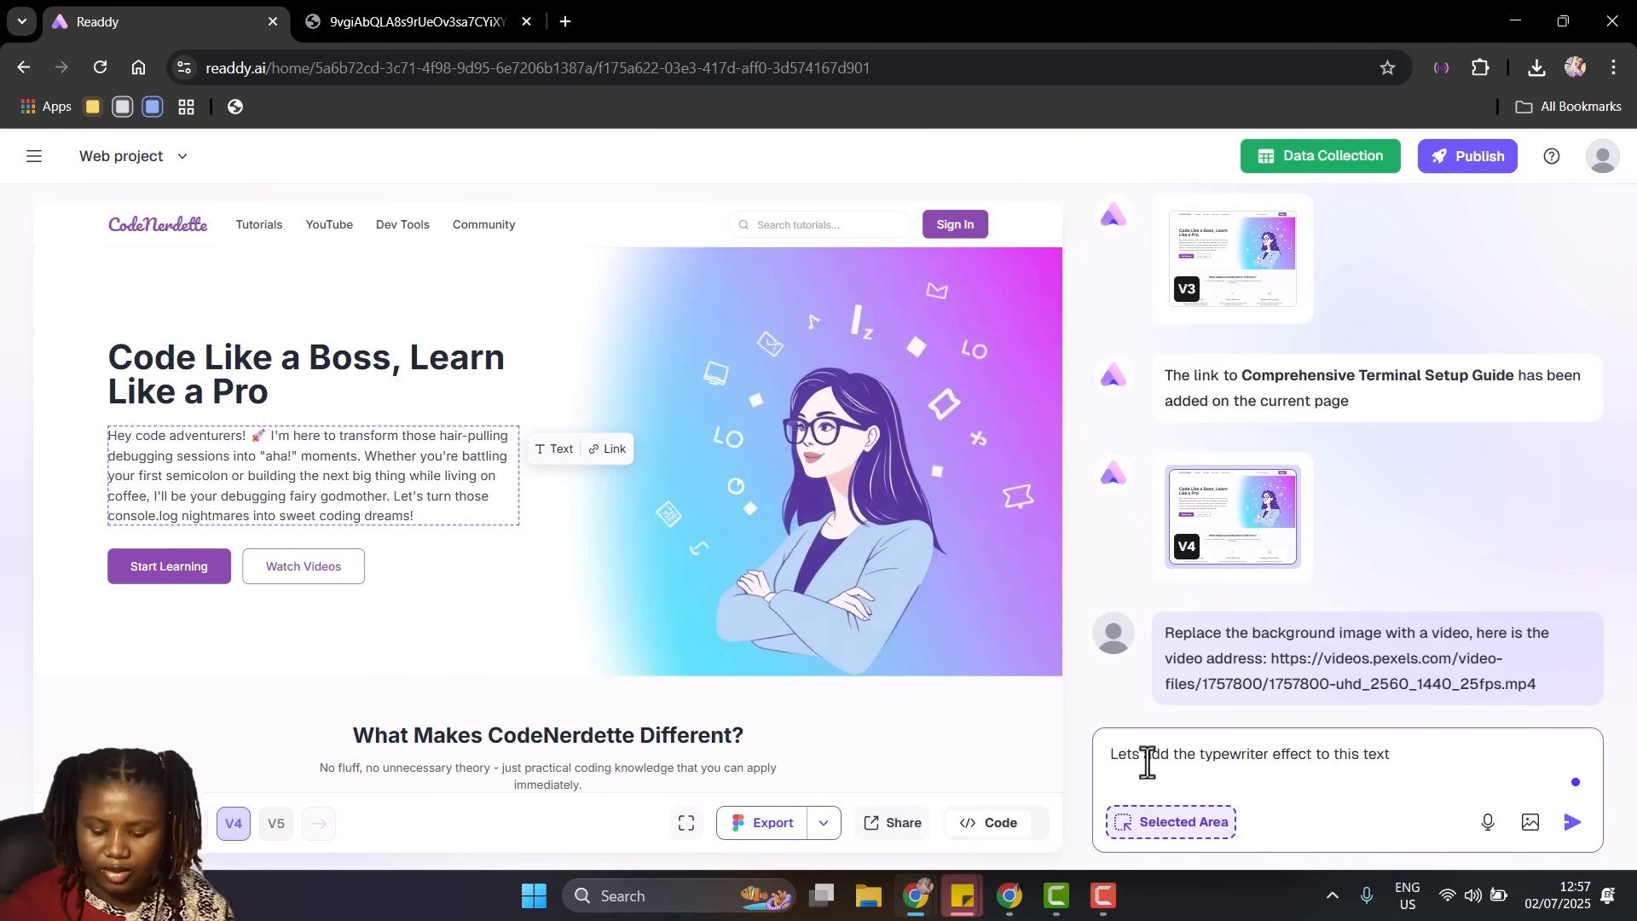
key("Return")
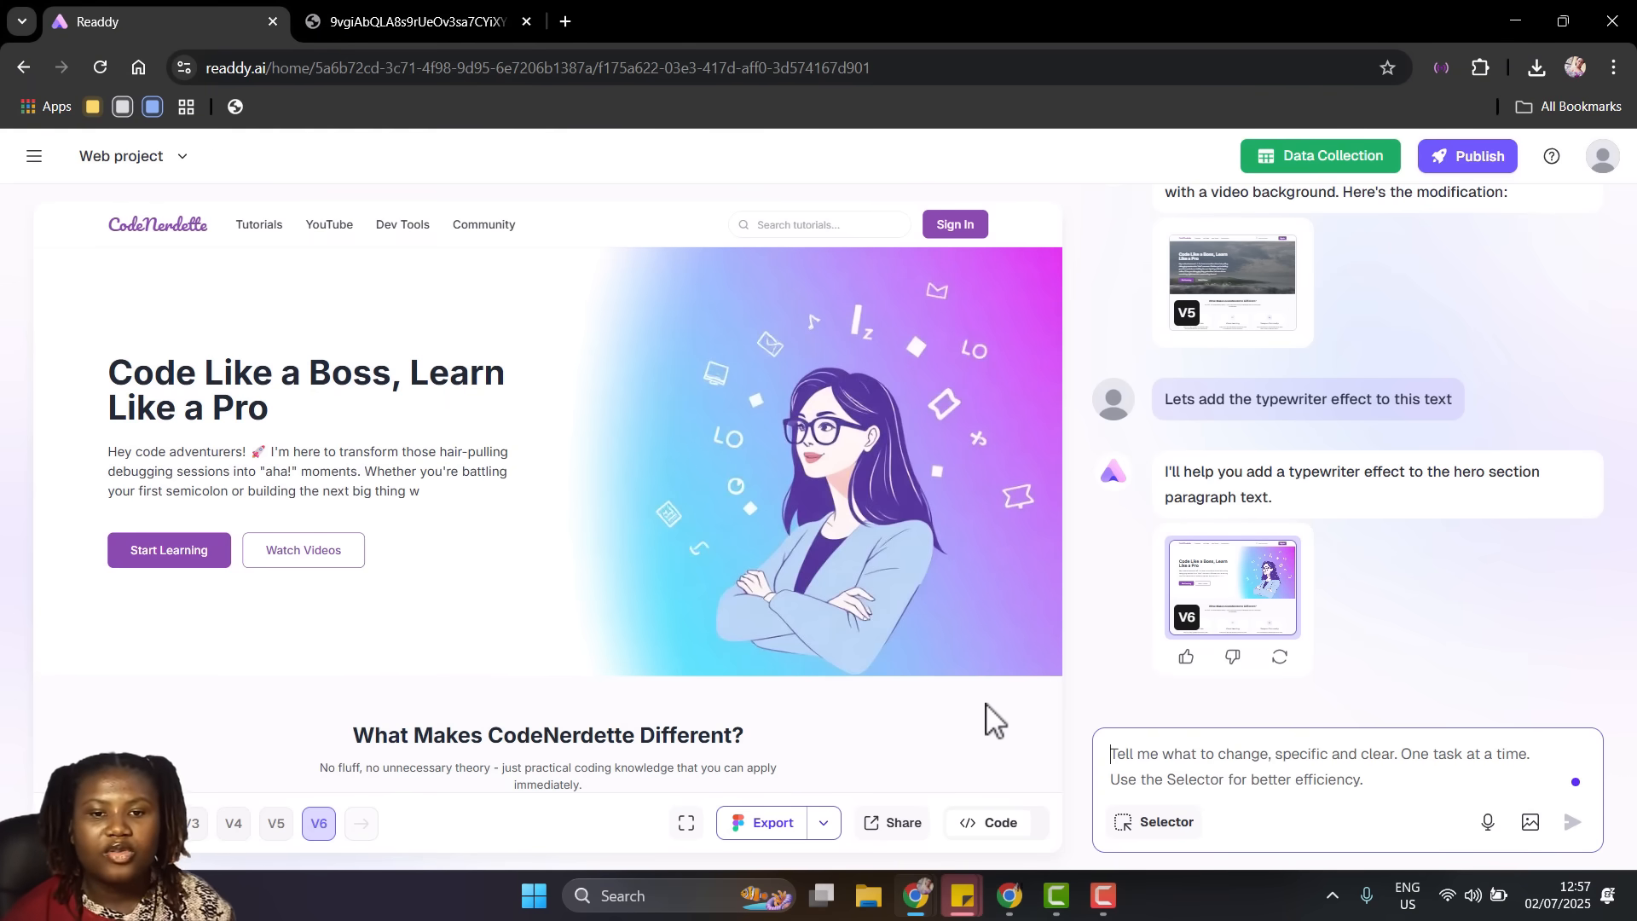
Examine the hero image's editing options for replacing it, removing or generating its background, and using video
left_click(1138, 823)
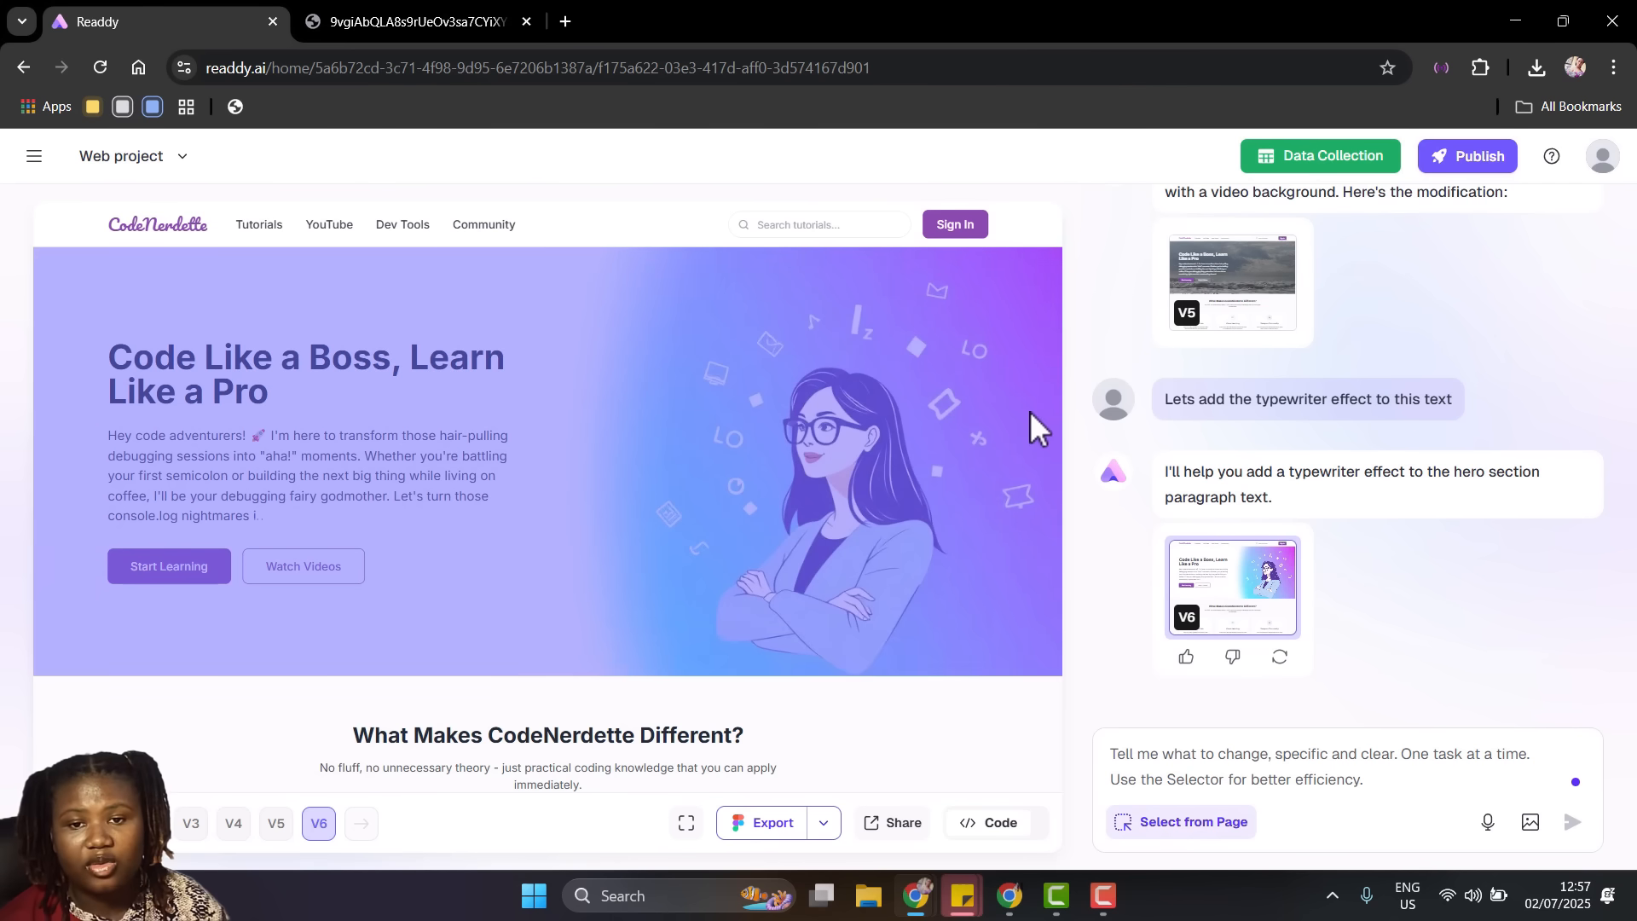
left_click(1030, 411)
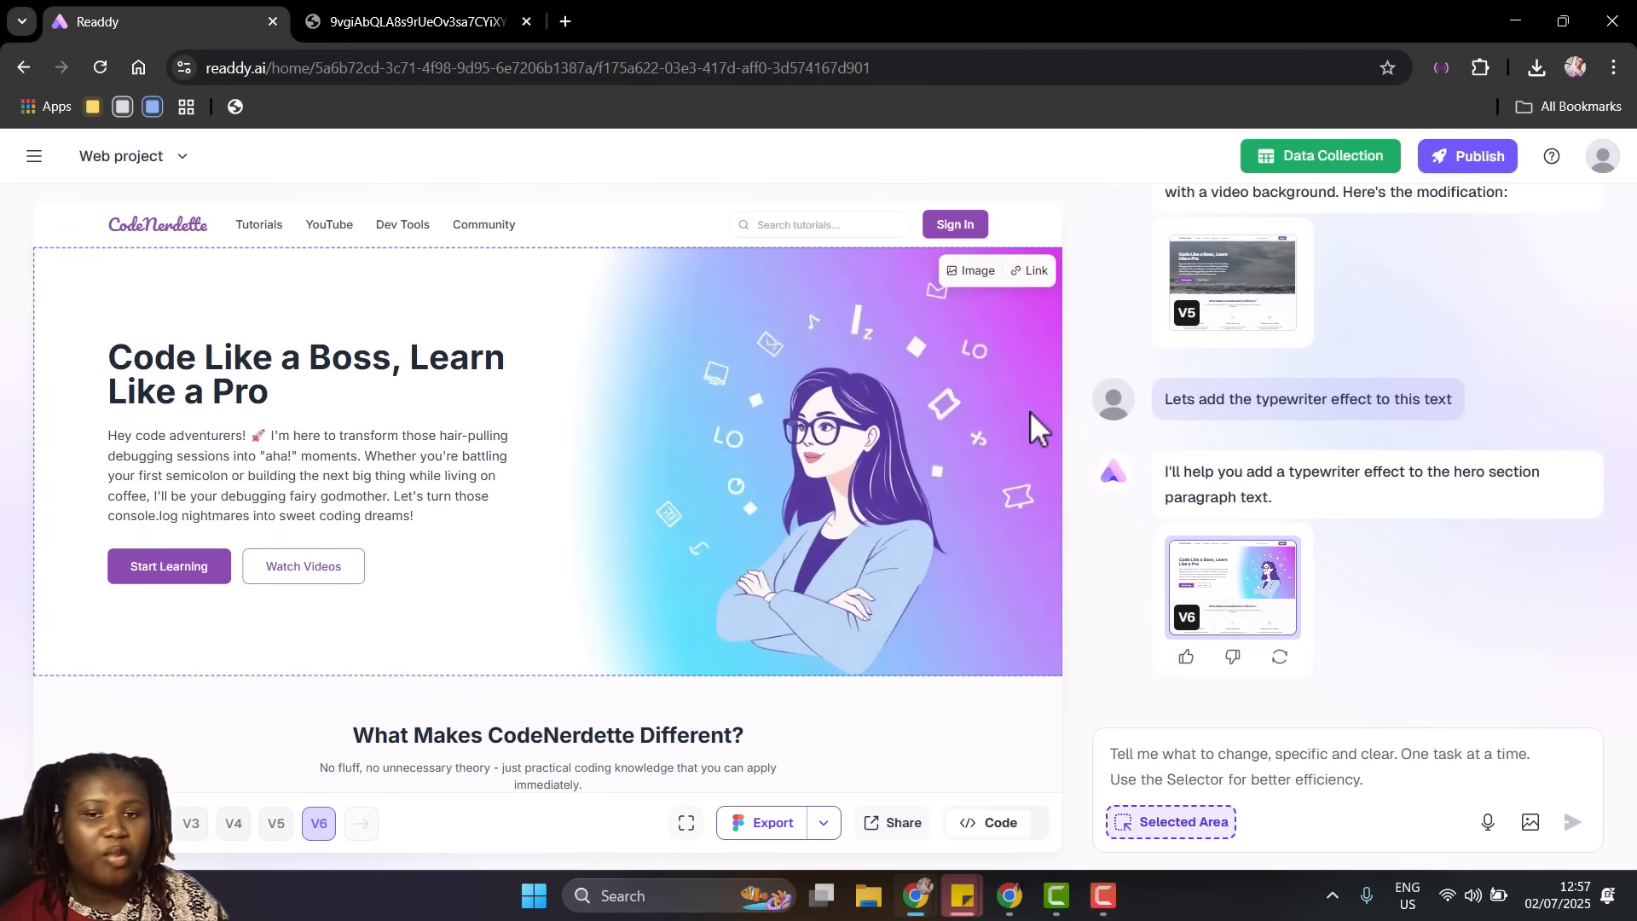
left_click(972, 271)
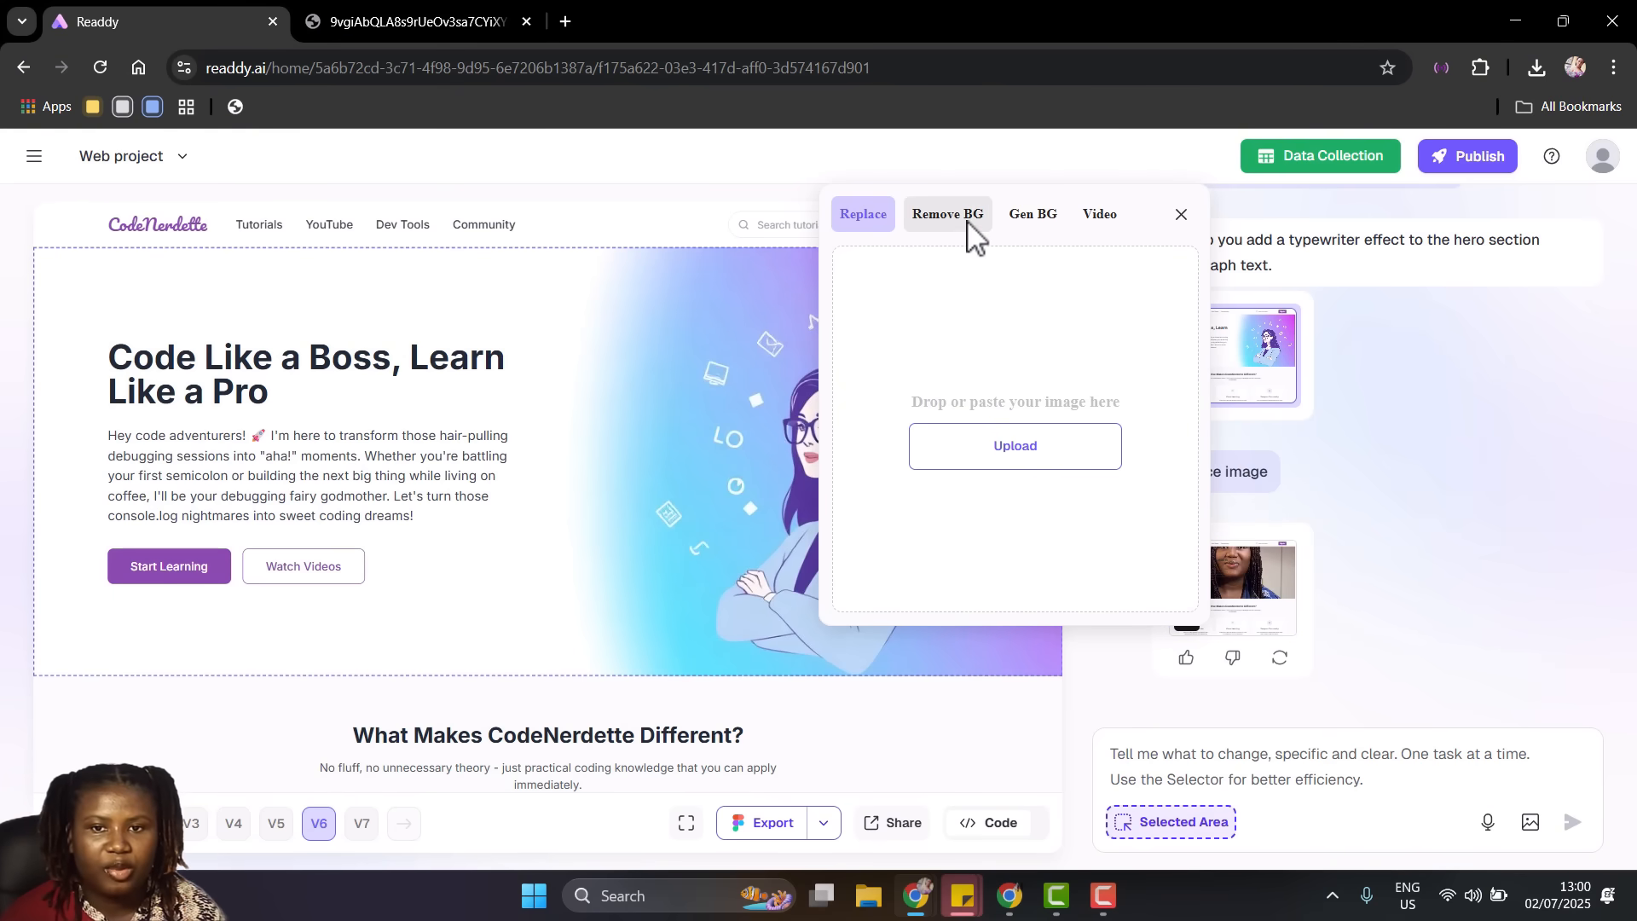
left_click(968, 224)
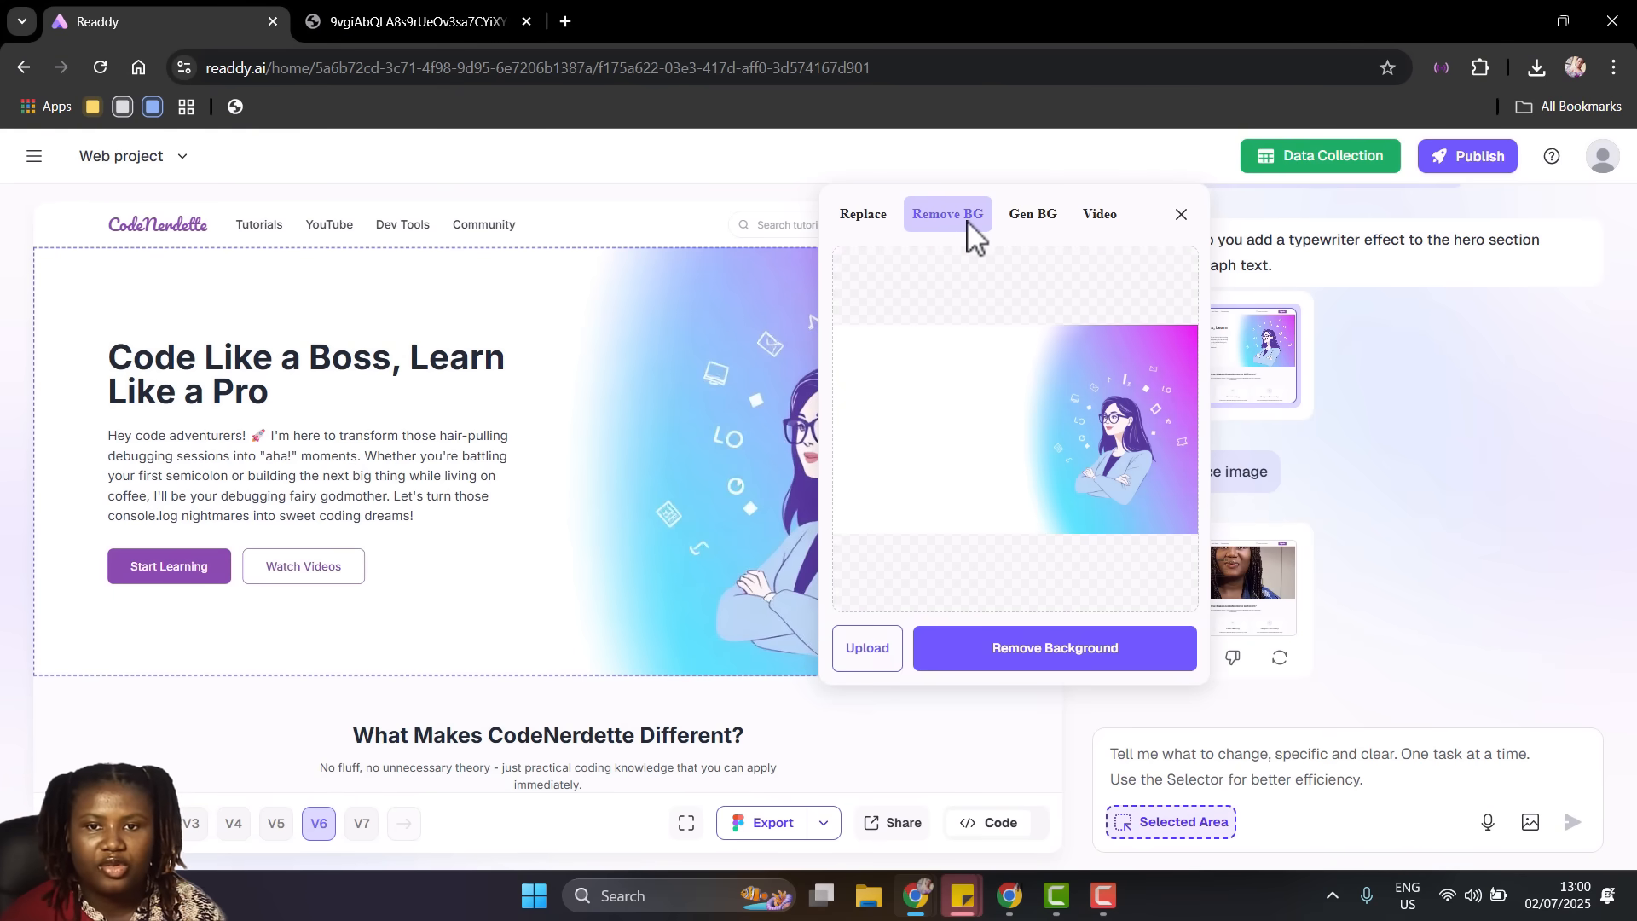
left_click(1034, 223)
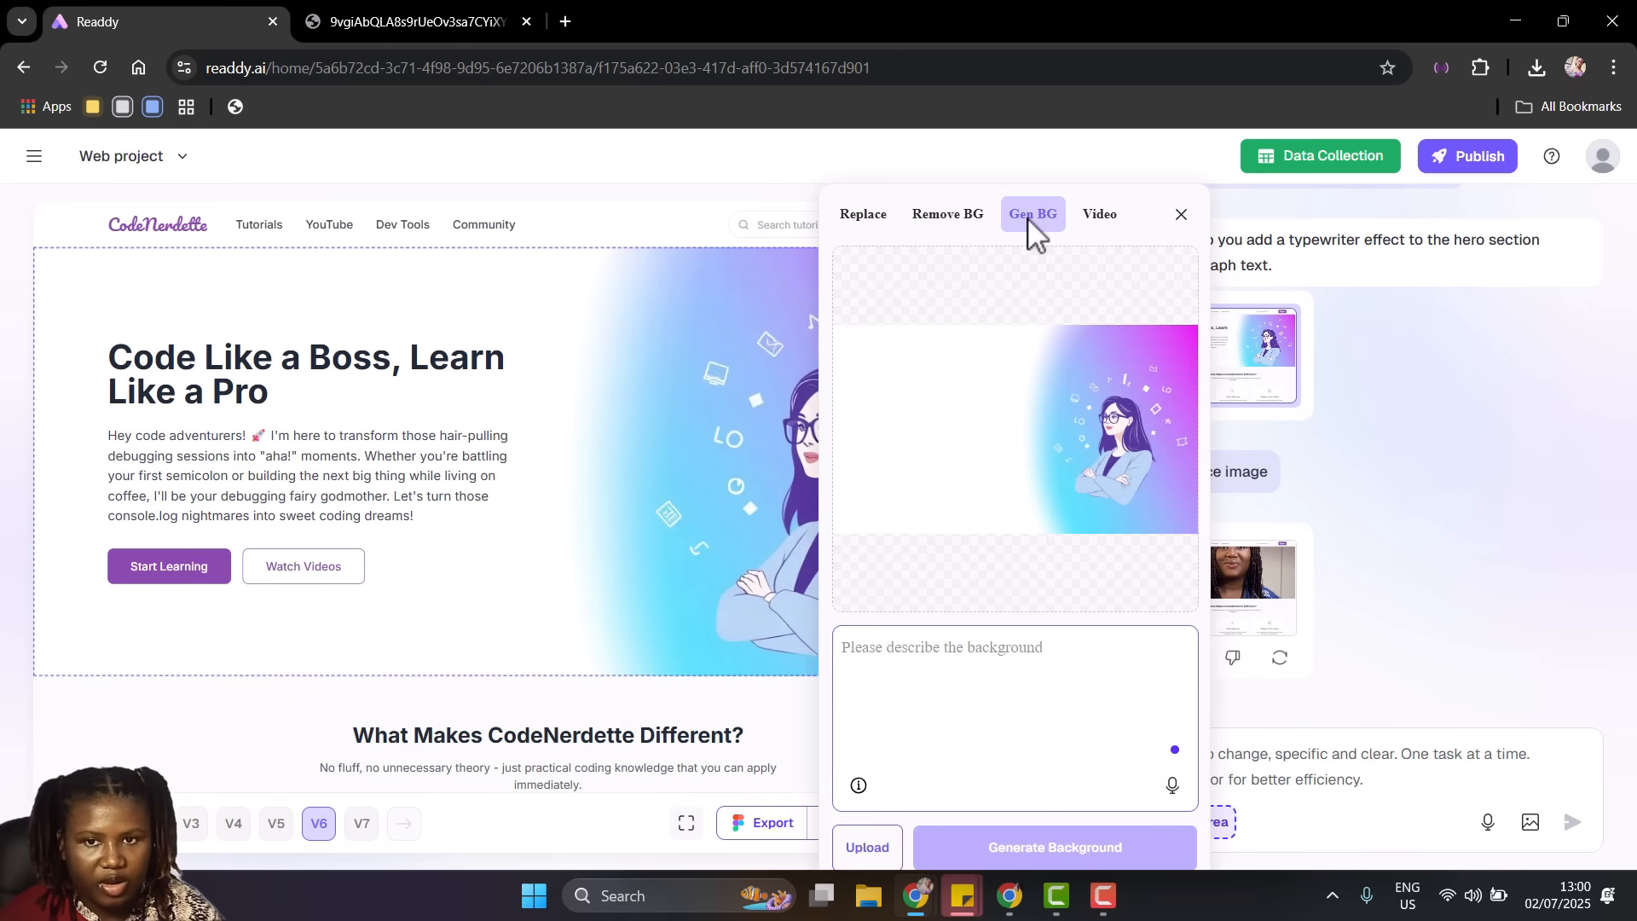
left_click(1105, 225)
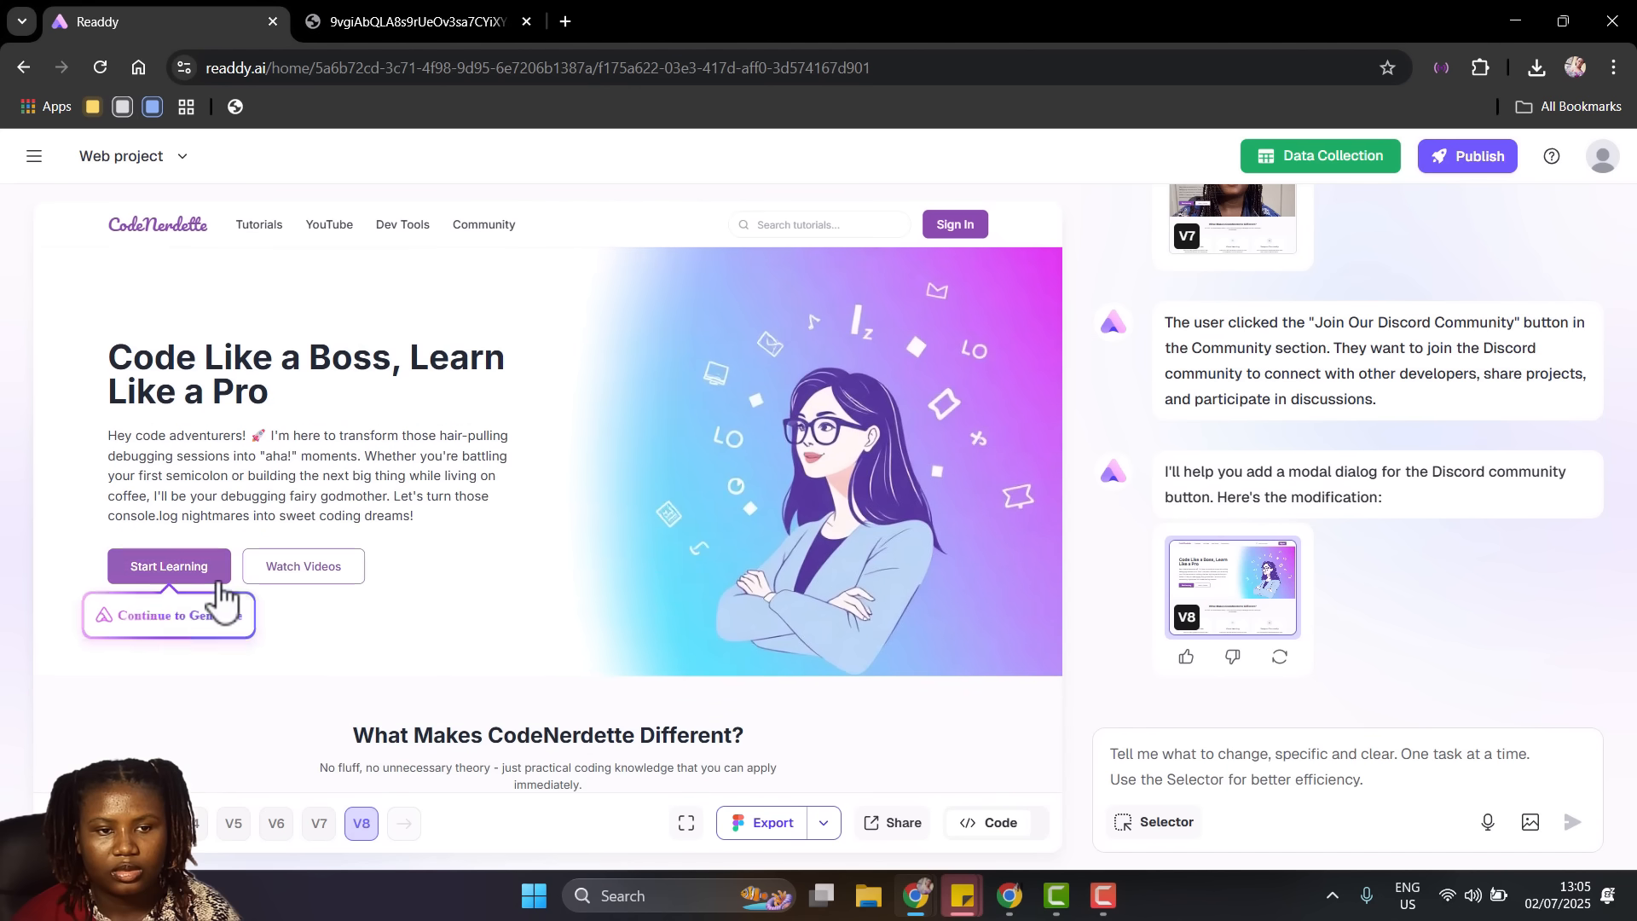
Generate a page from the hero's "Start Learning" button, asking for a form that will just collect visitors' data and let them know when the course is ready
left_click(162, 631)
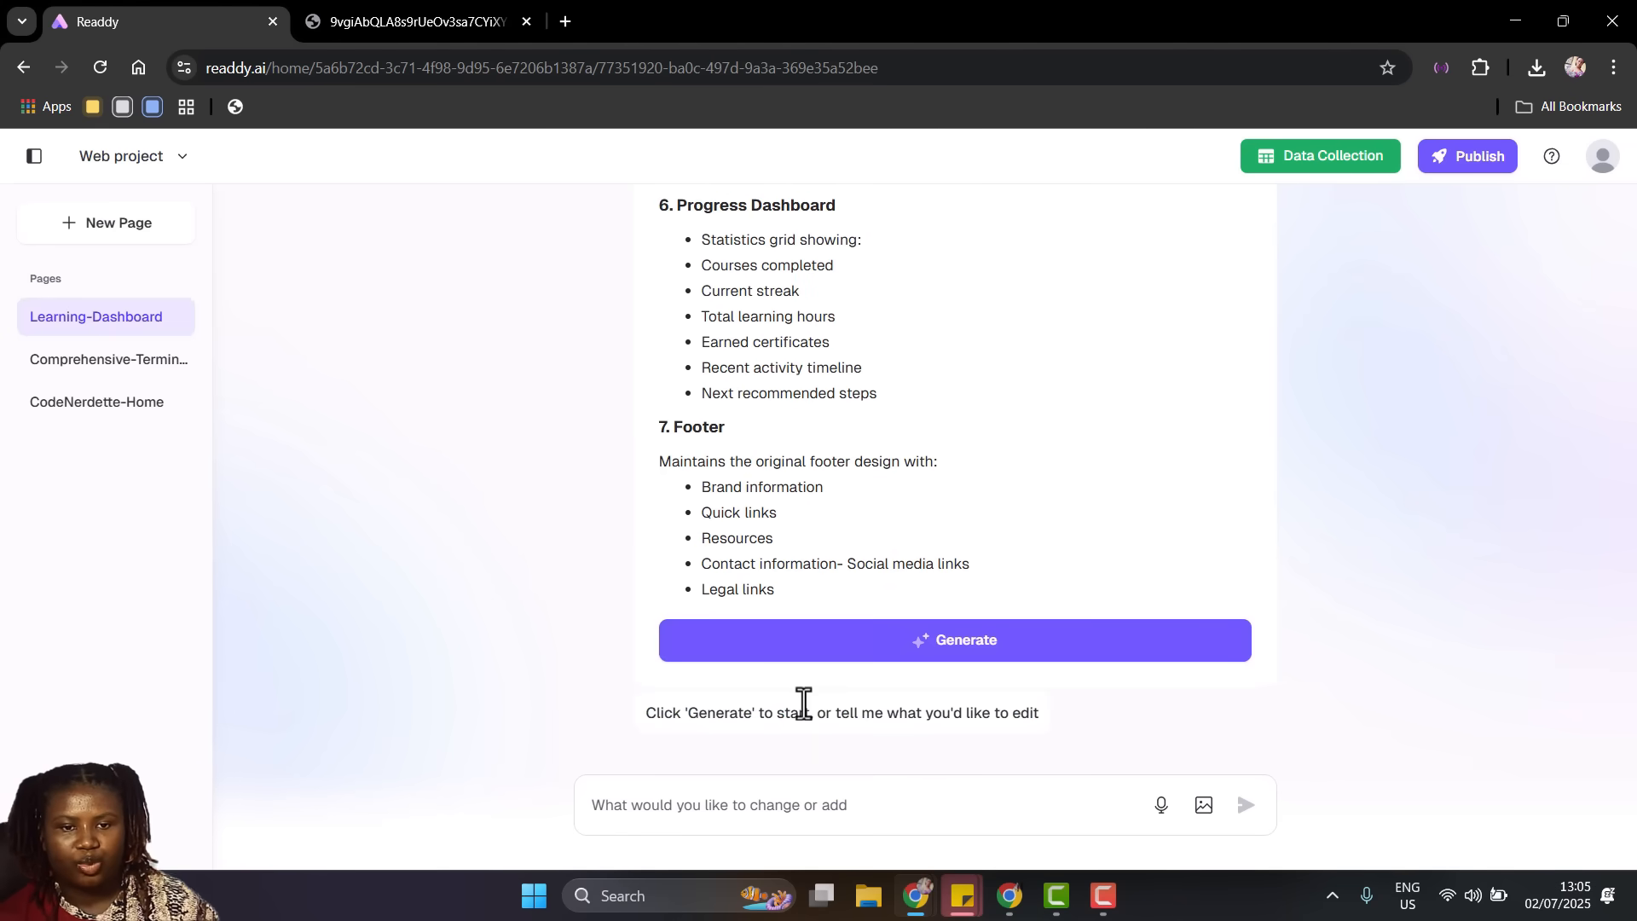
left_click(786, 795)
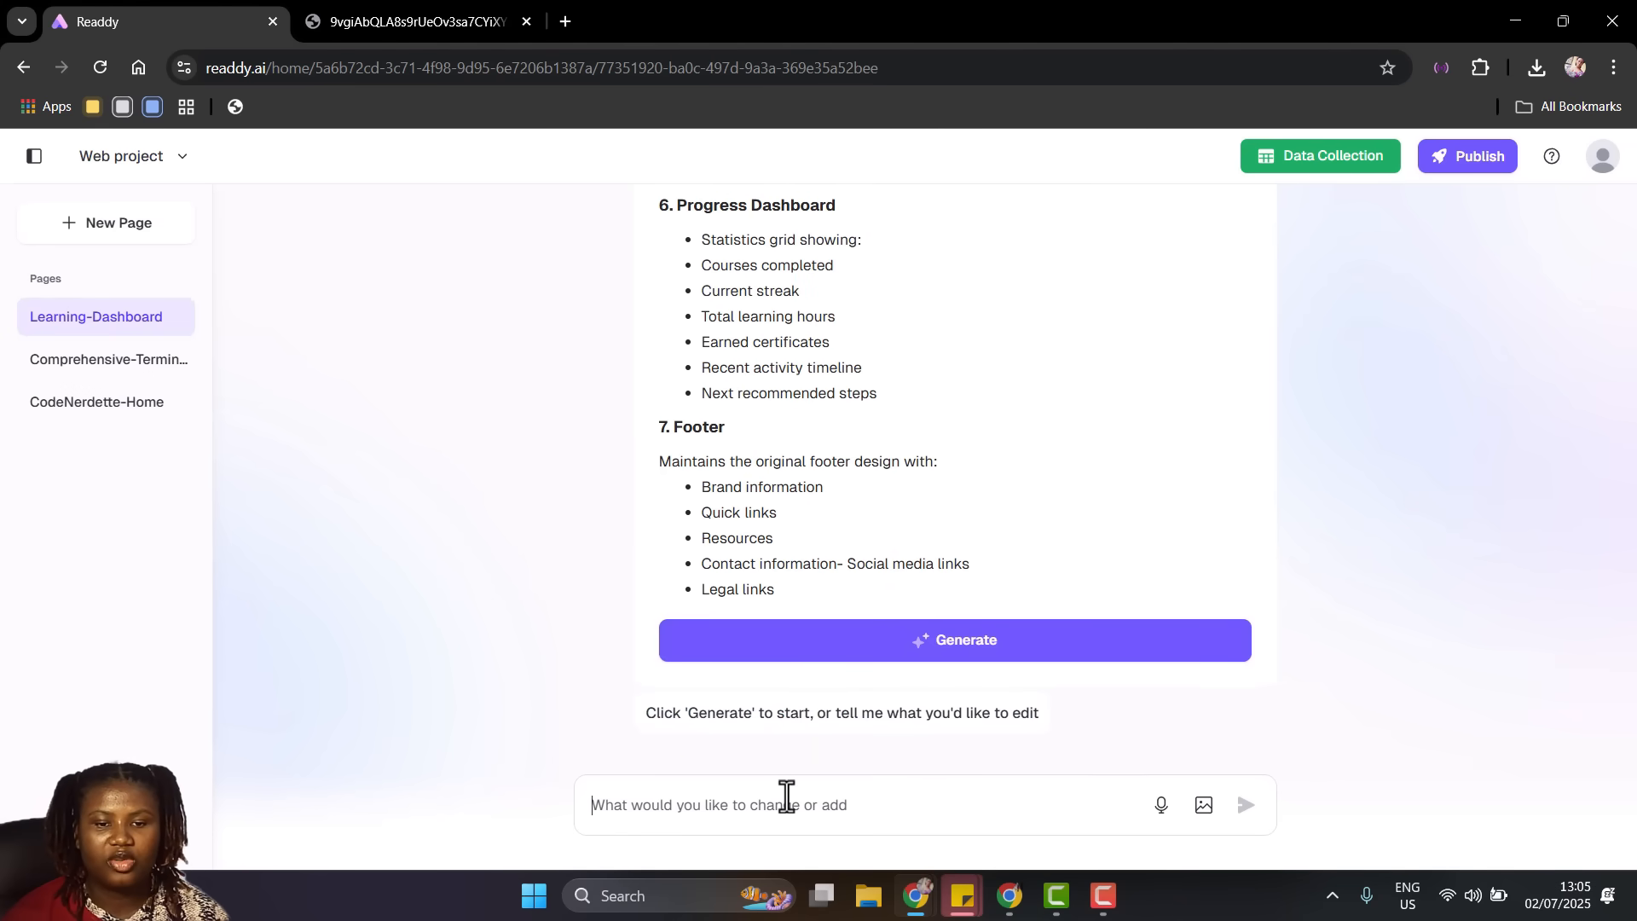
type("no")
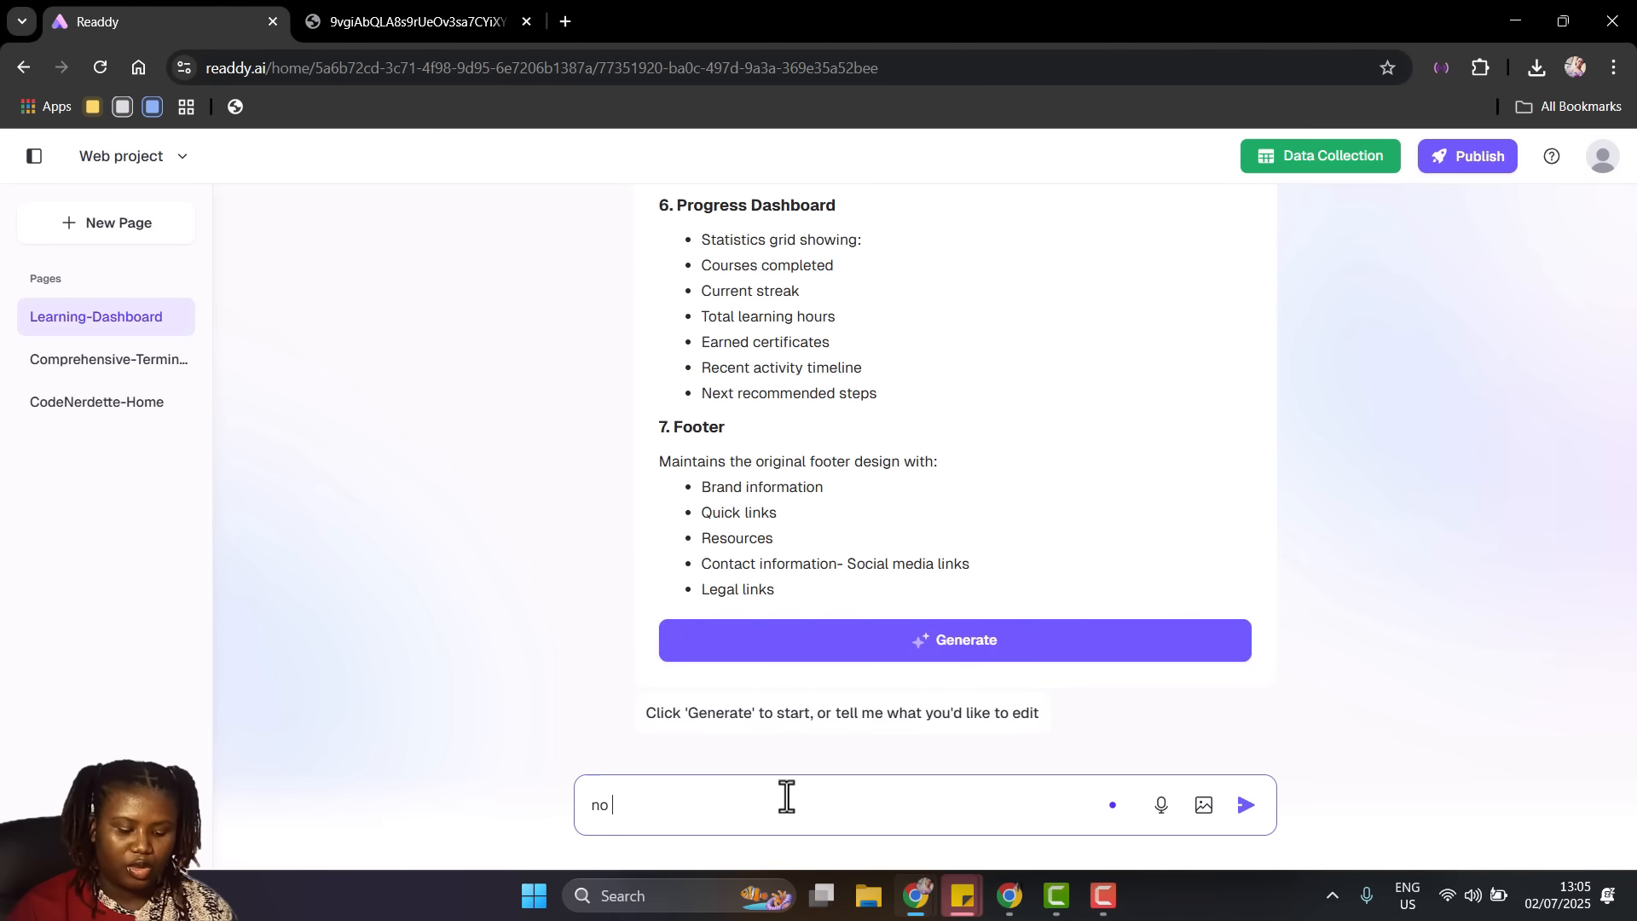
type(" i w")
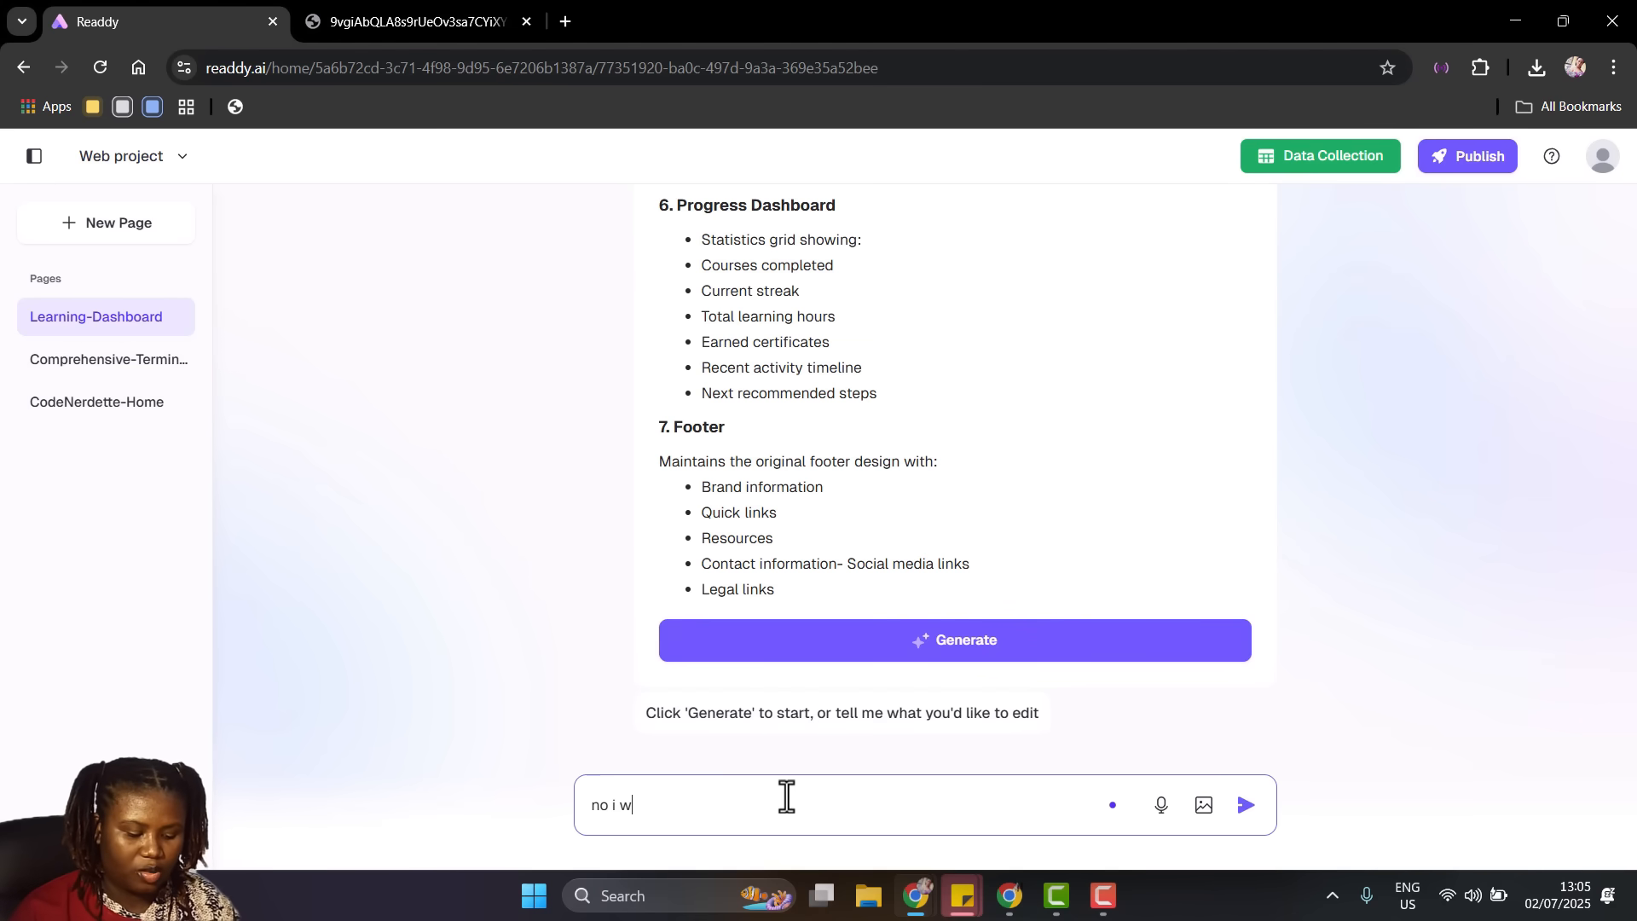
type("ant a form")
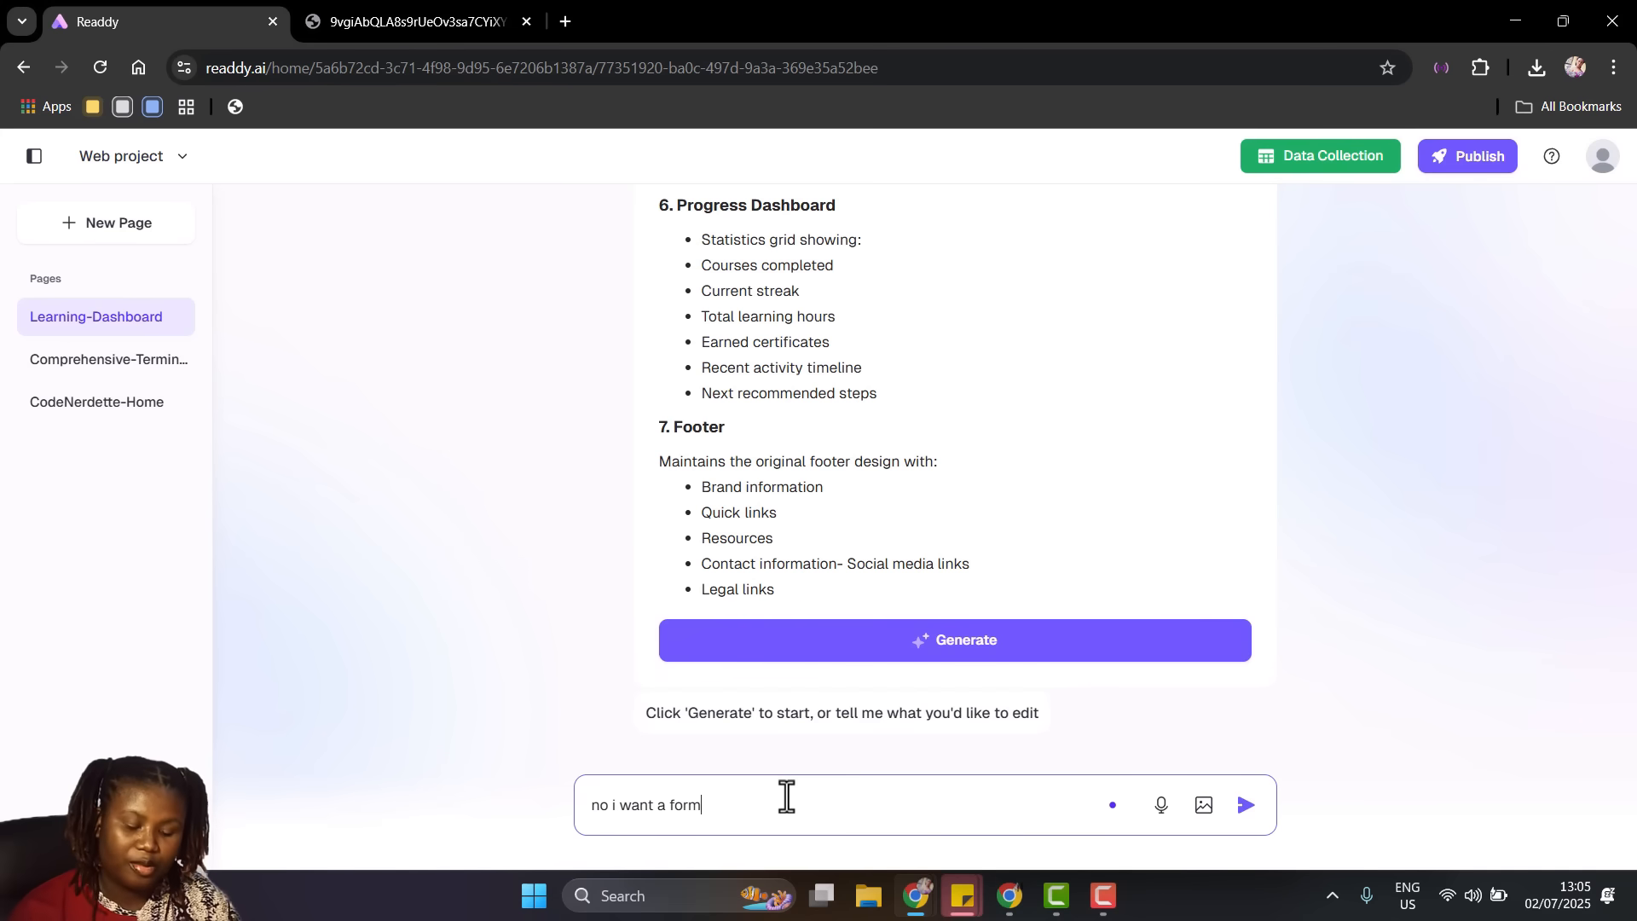
type(" that w")
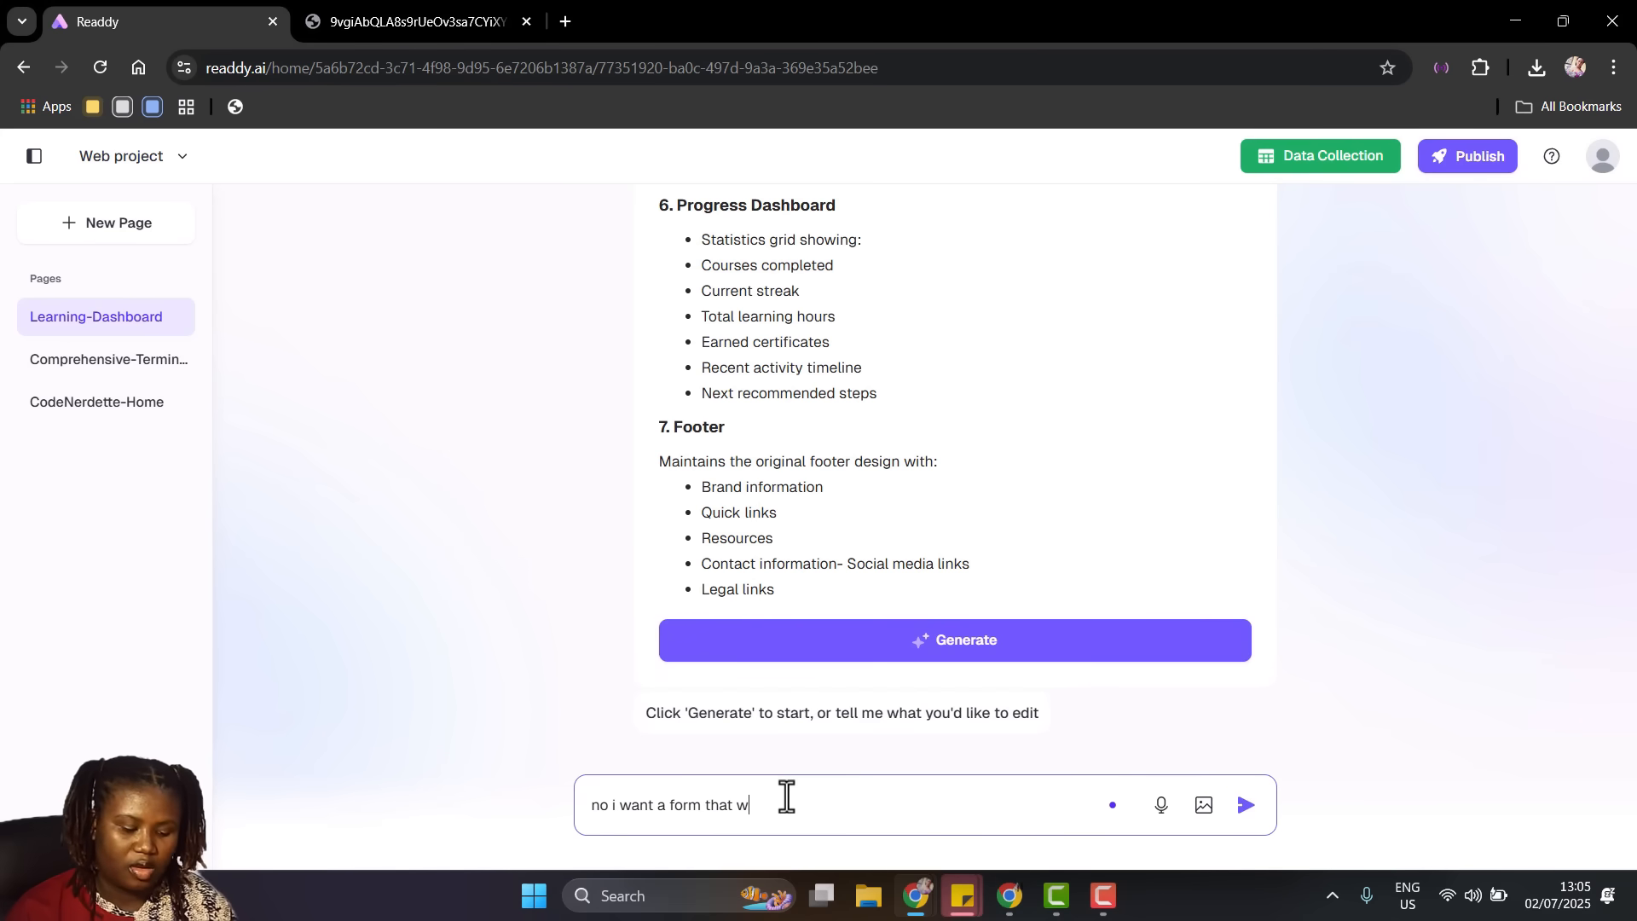
type("ill just colle")
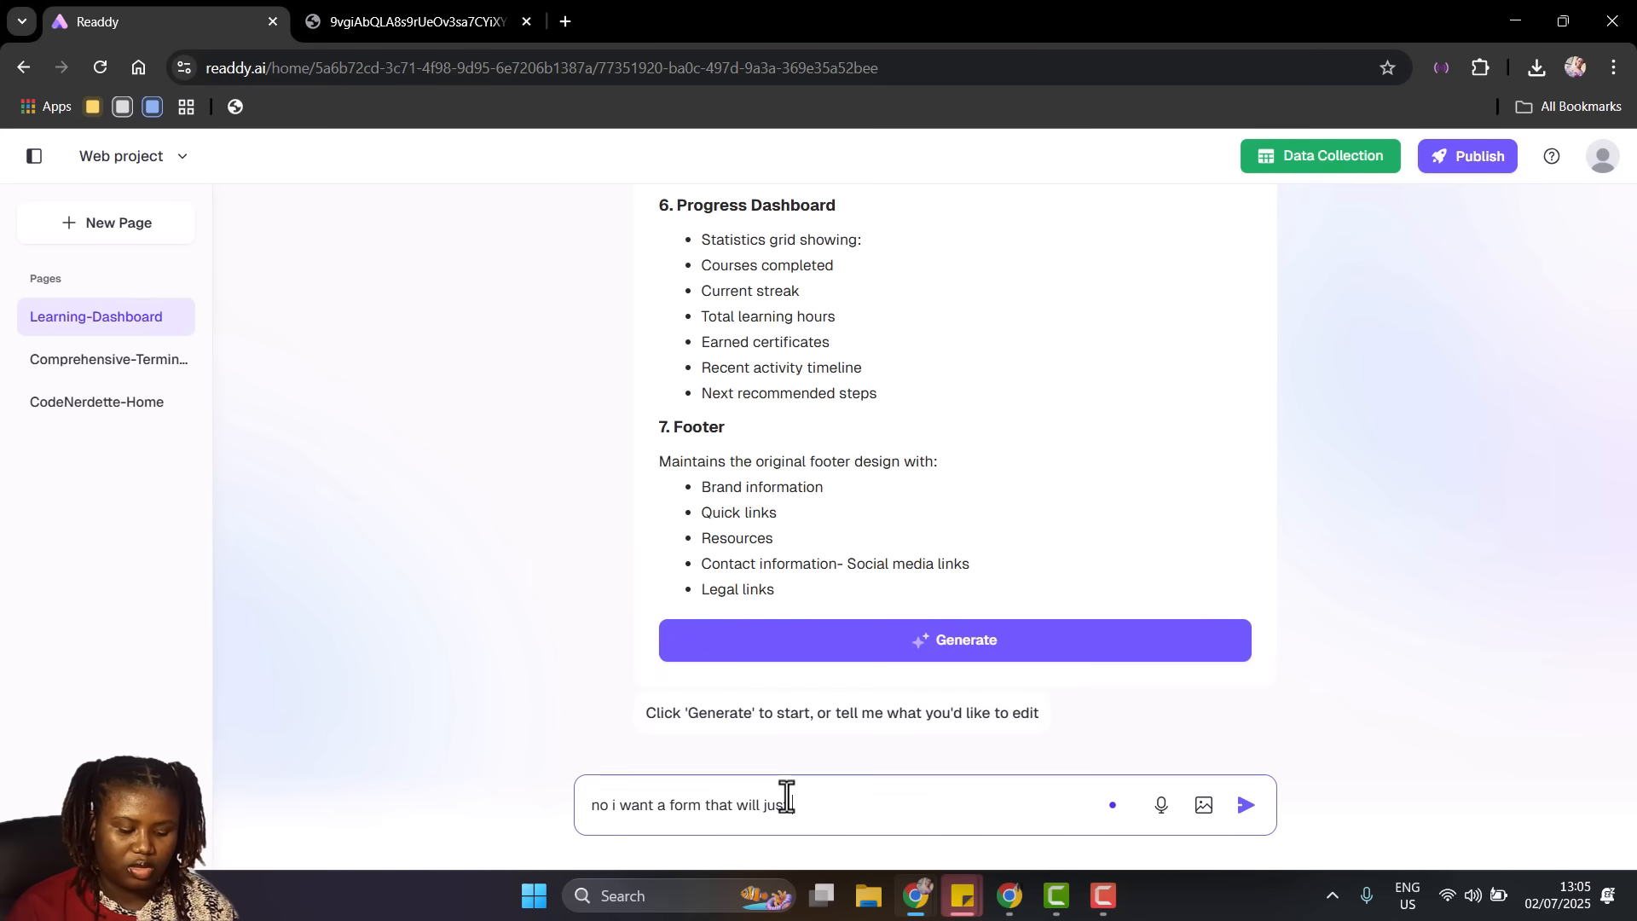
type("ct ther")
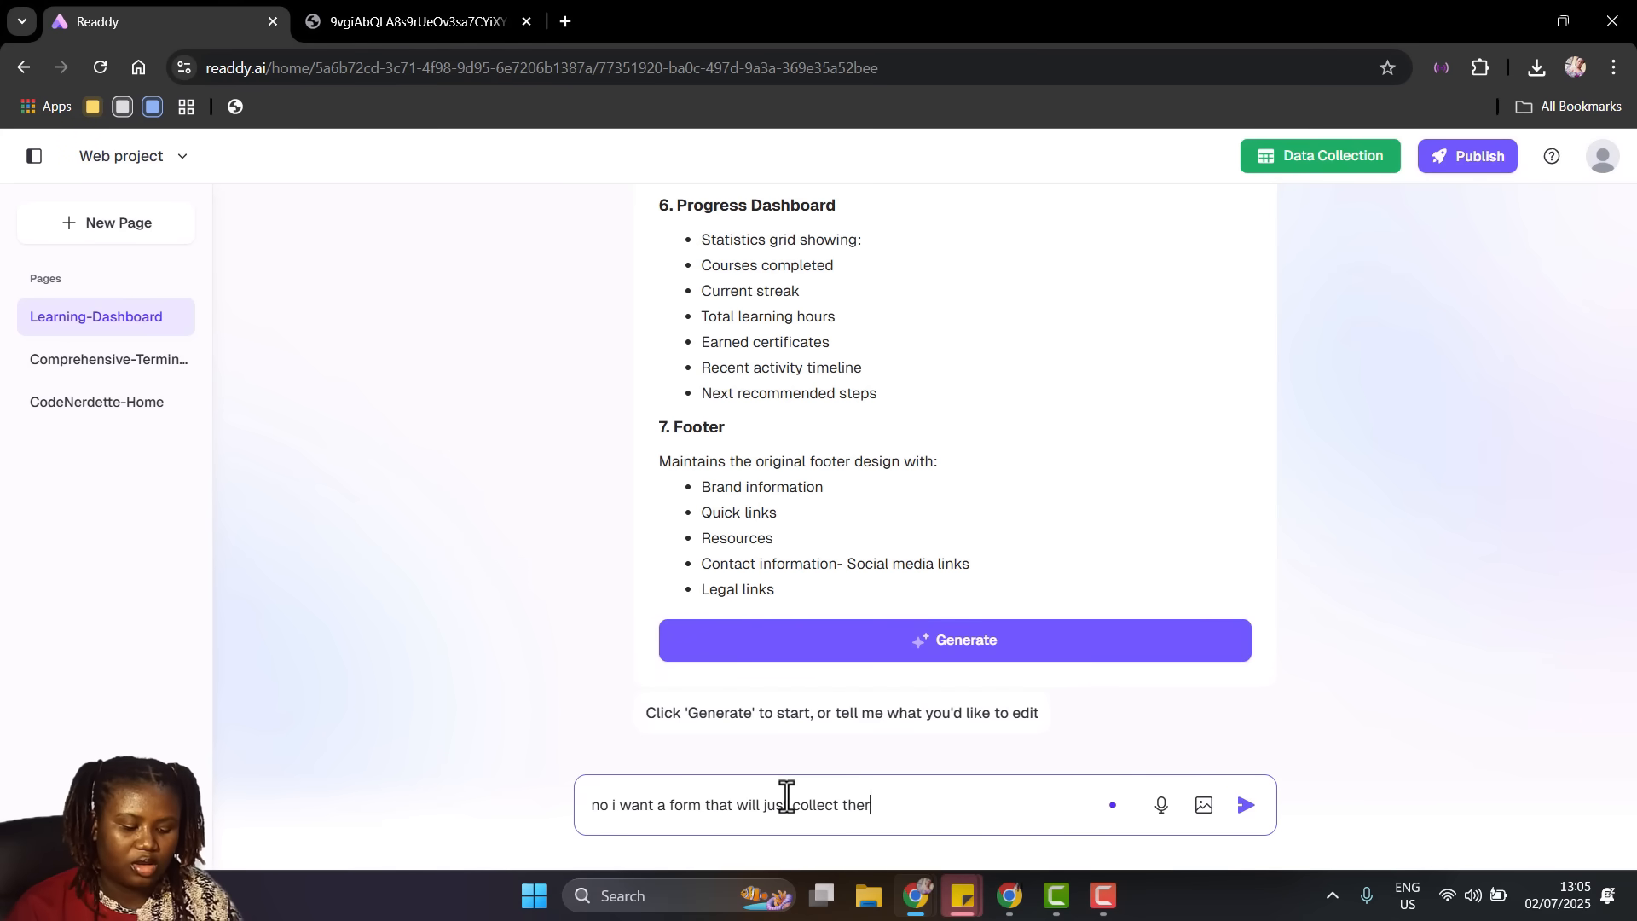
type("e data a")
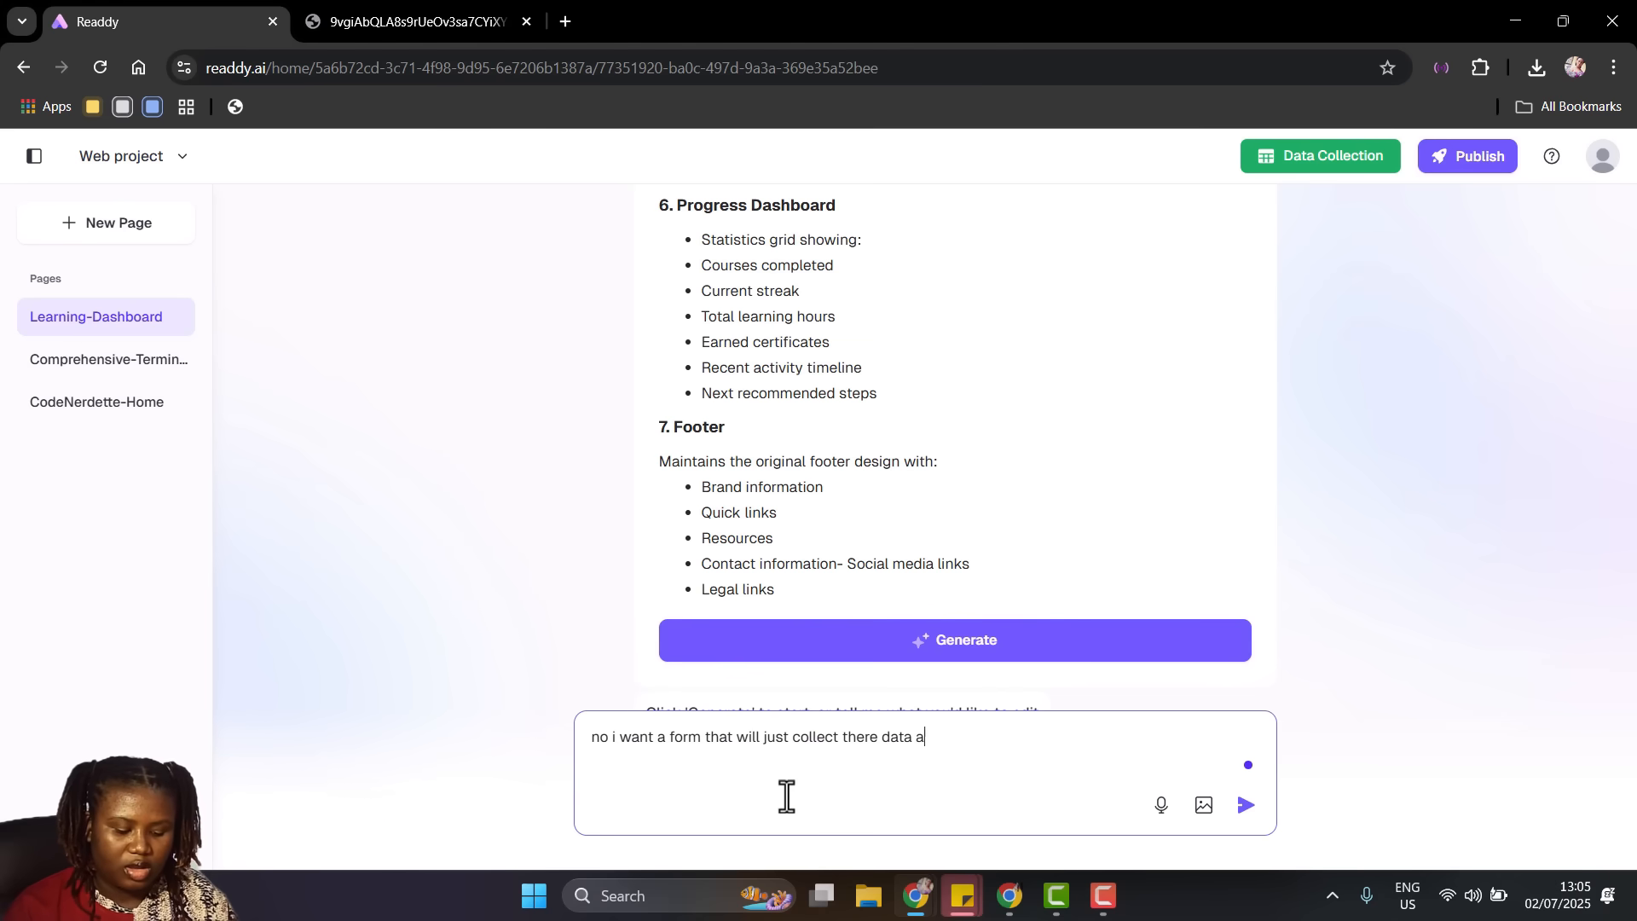
type("nd let them ")
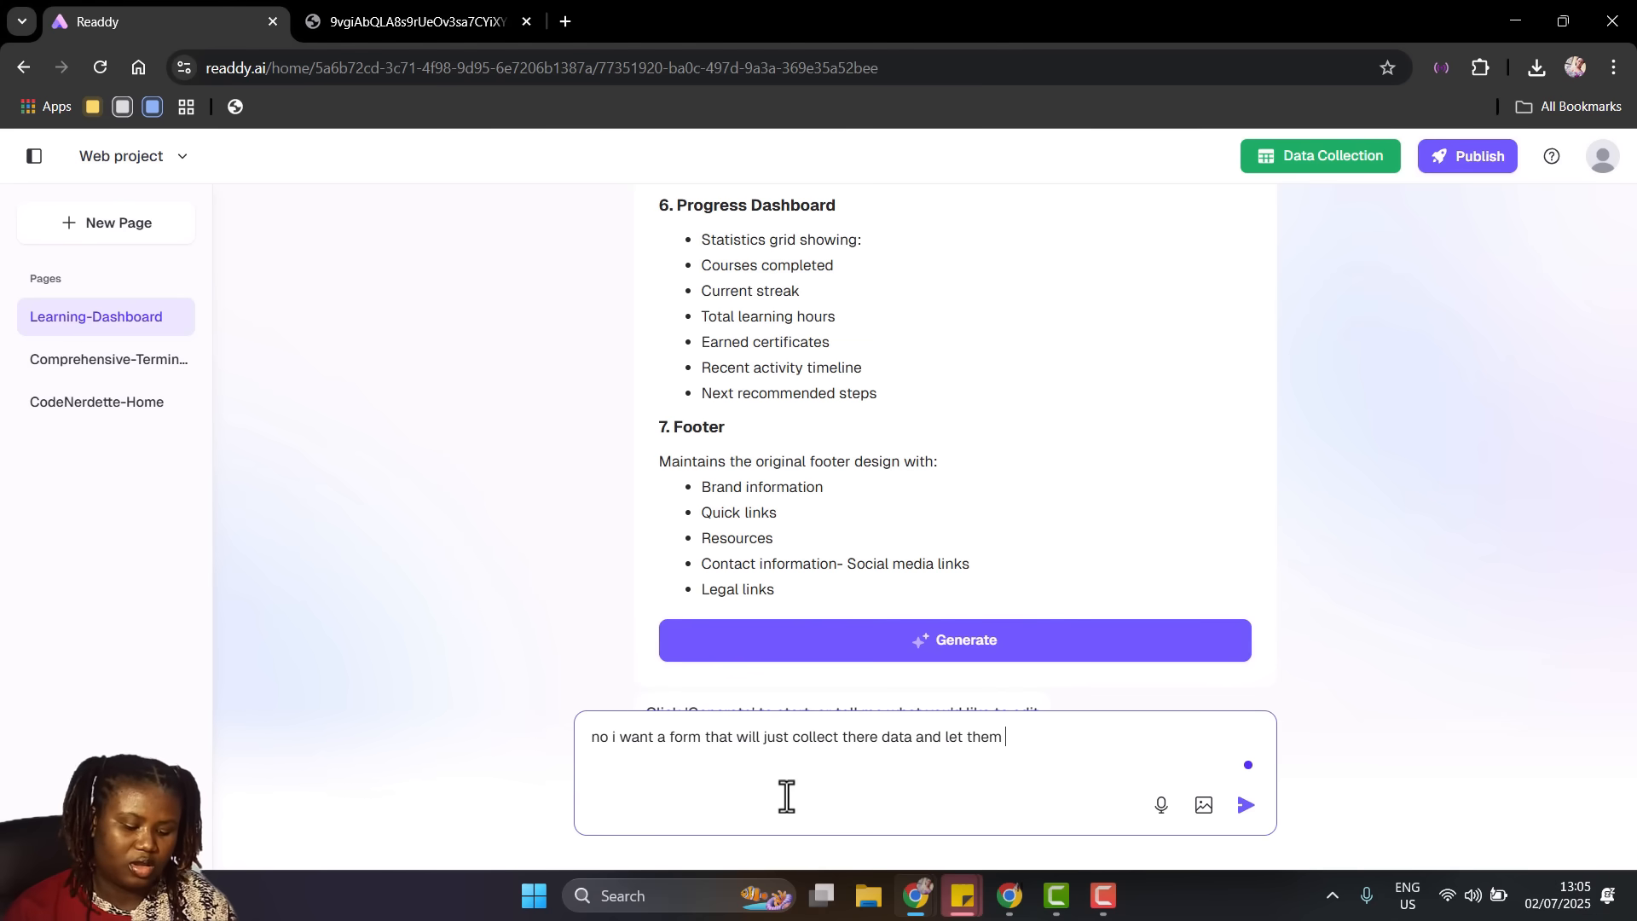
type("know when")
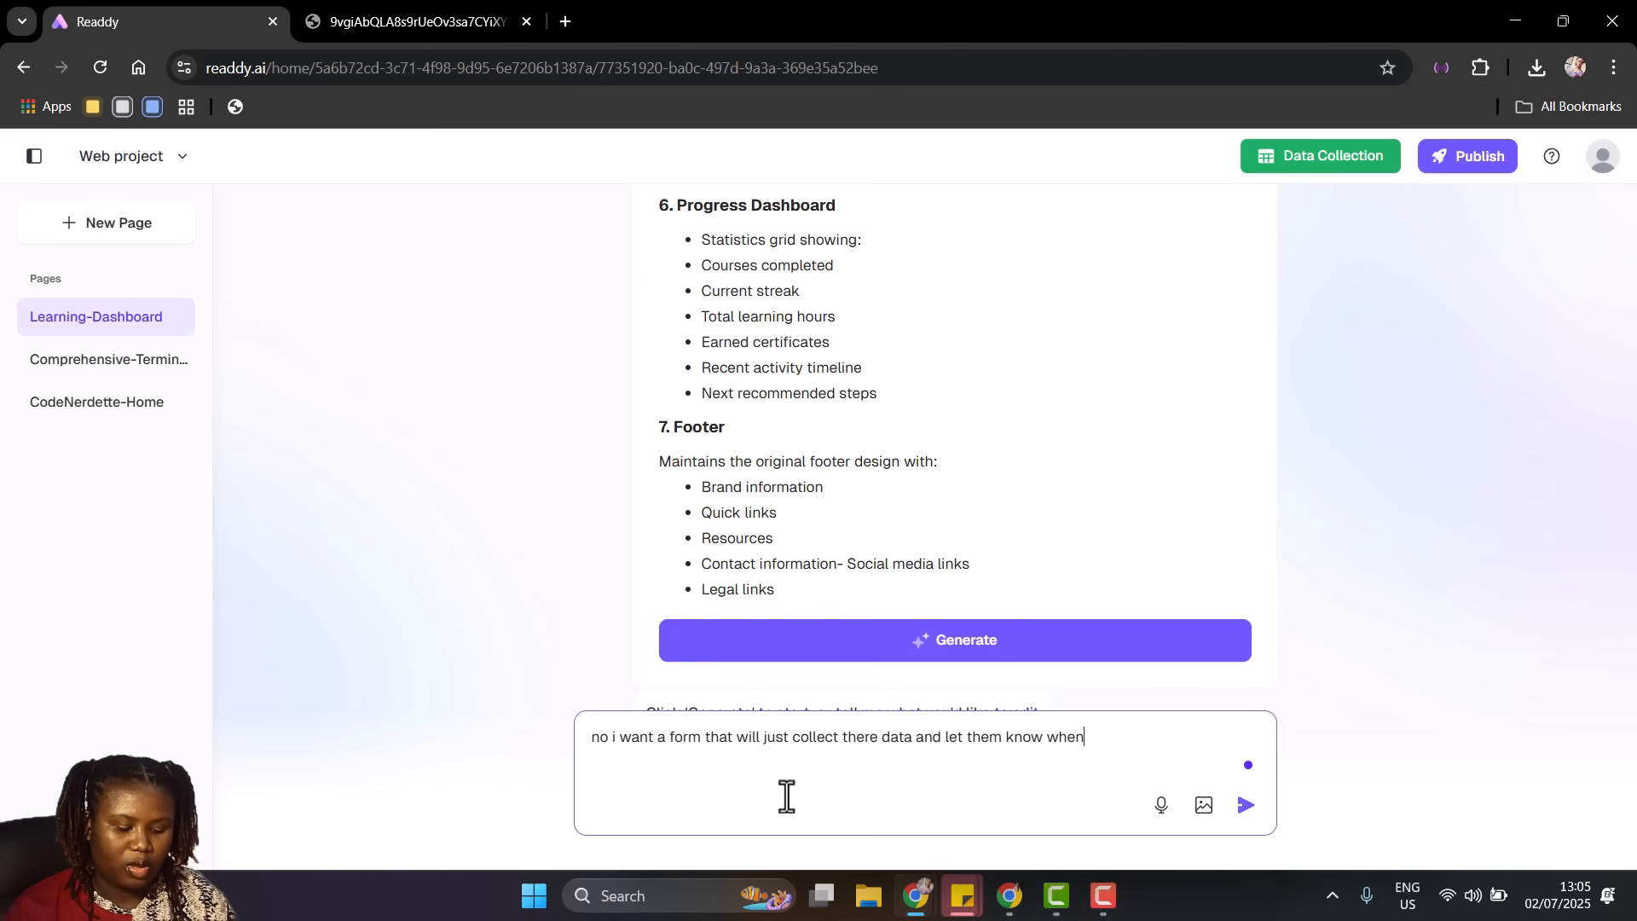
type(" our cour")
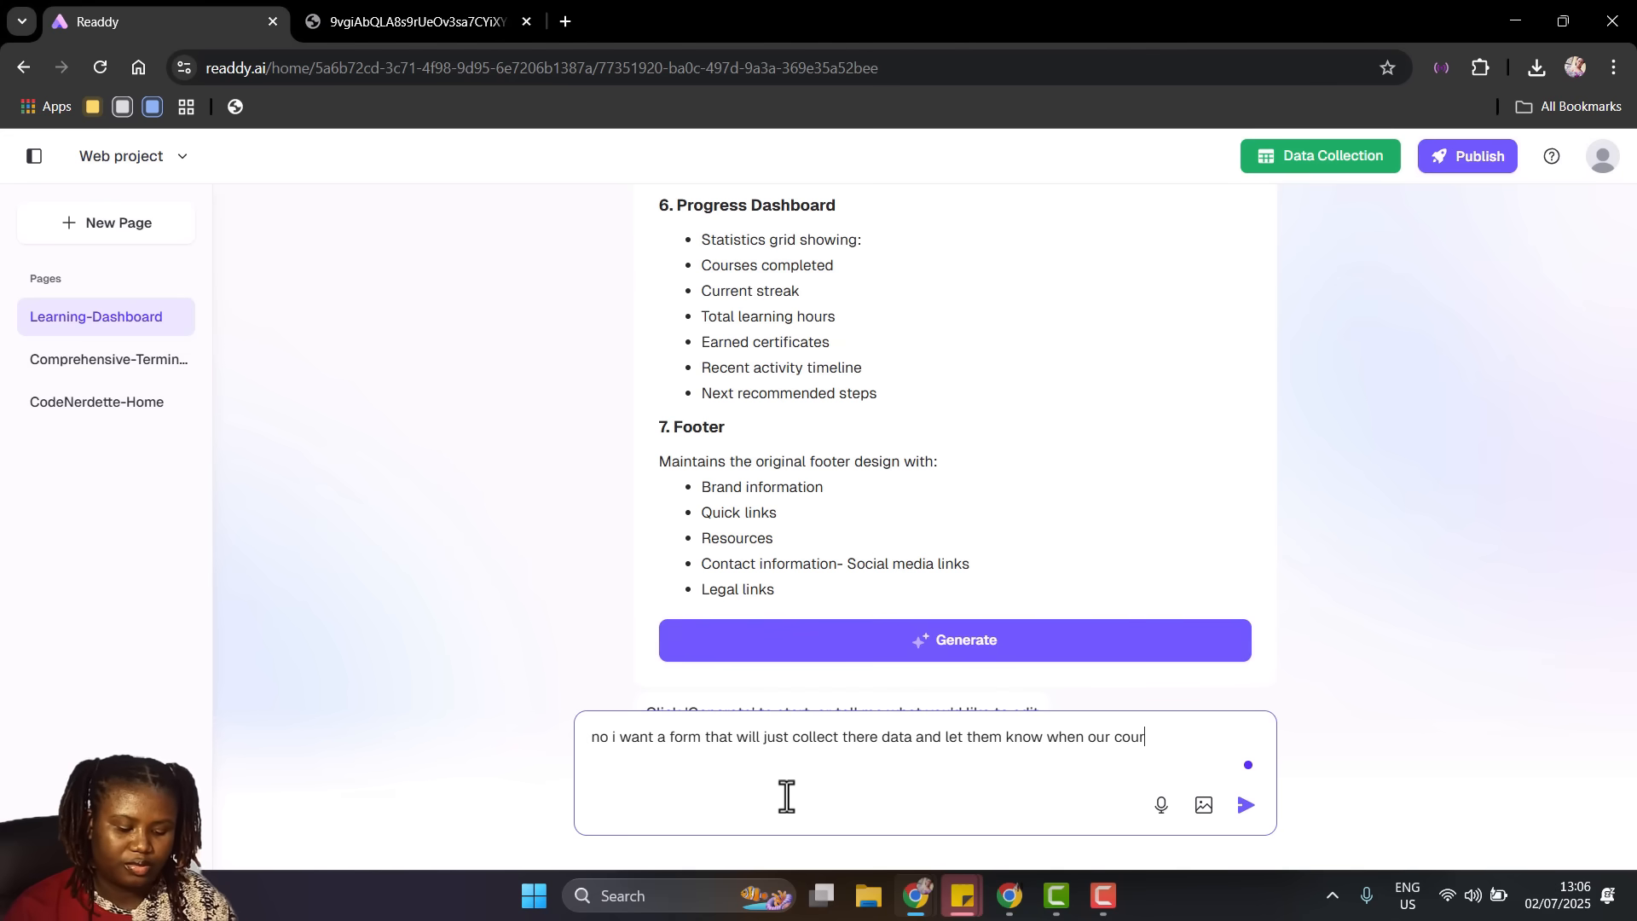
type("se is rea")
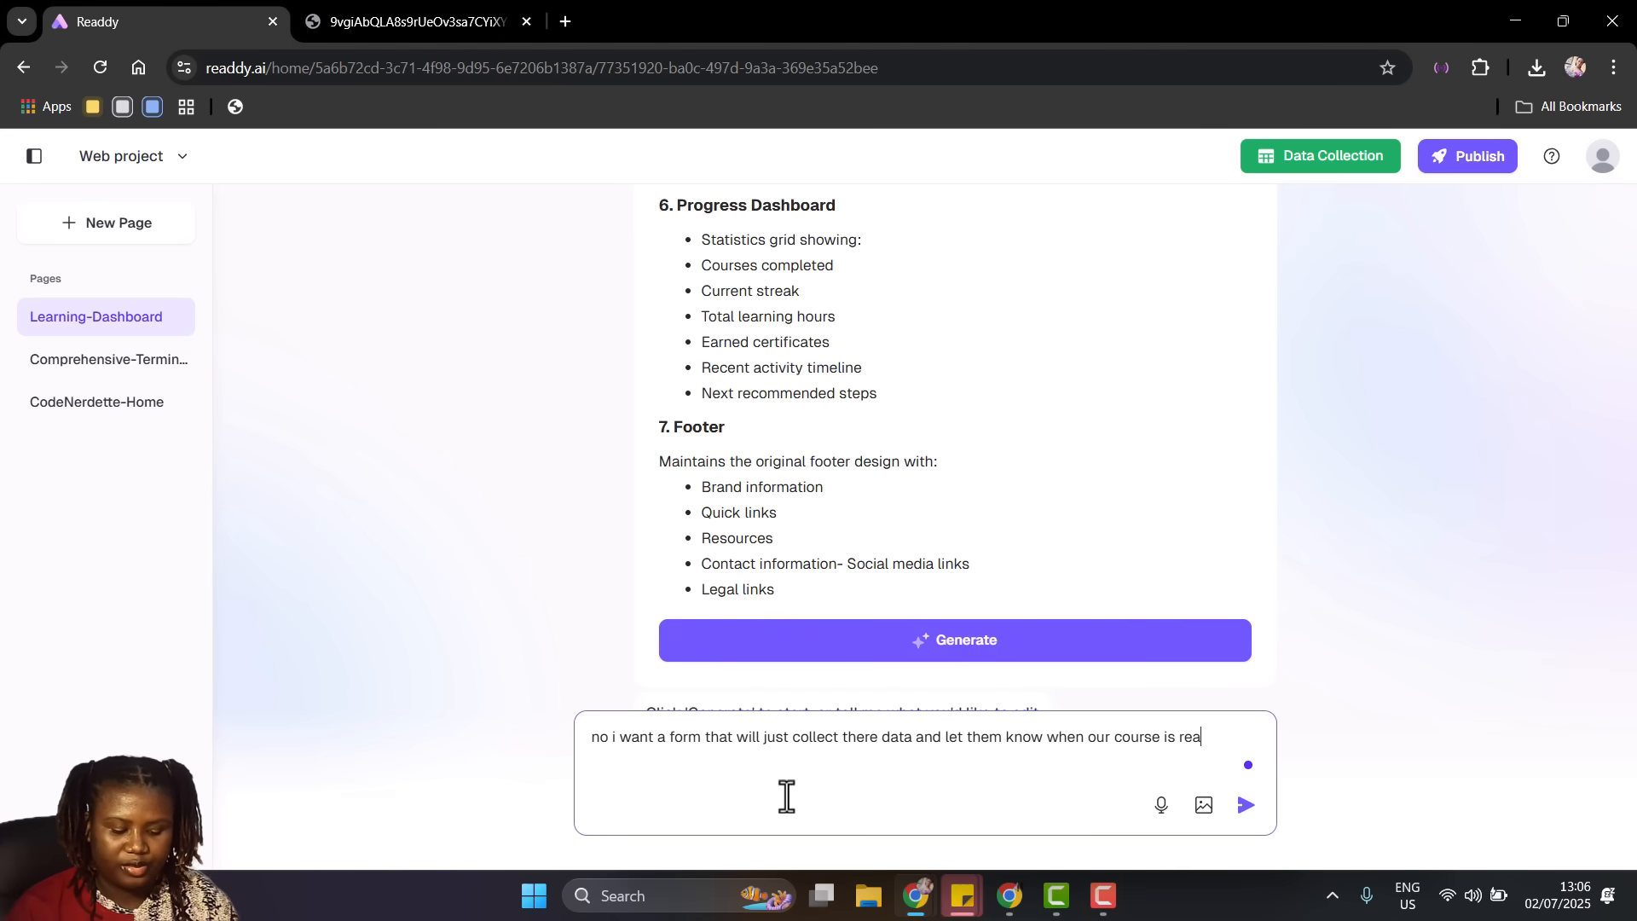
type("dy")
key("Return")
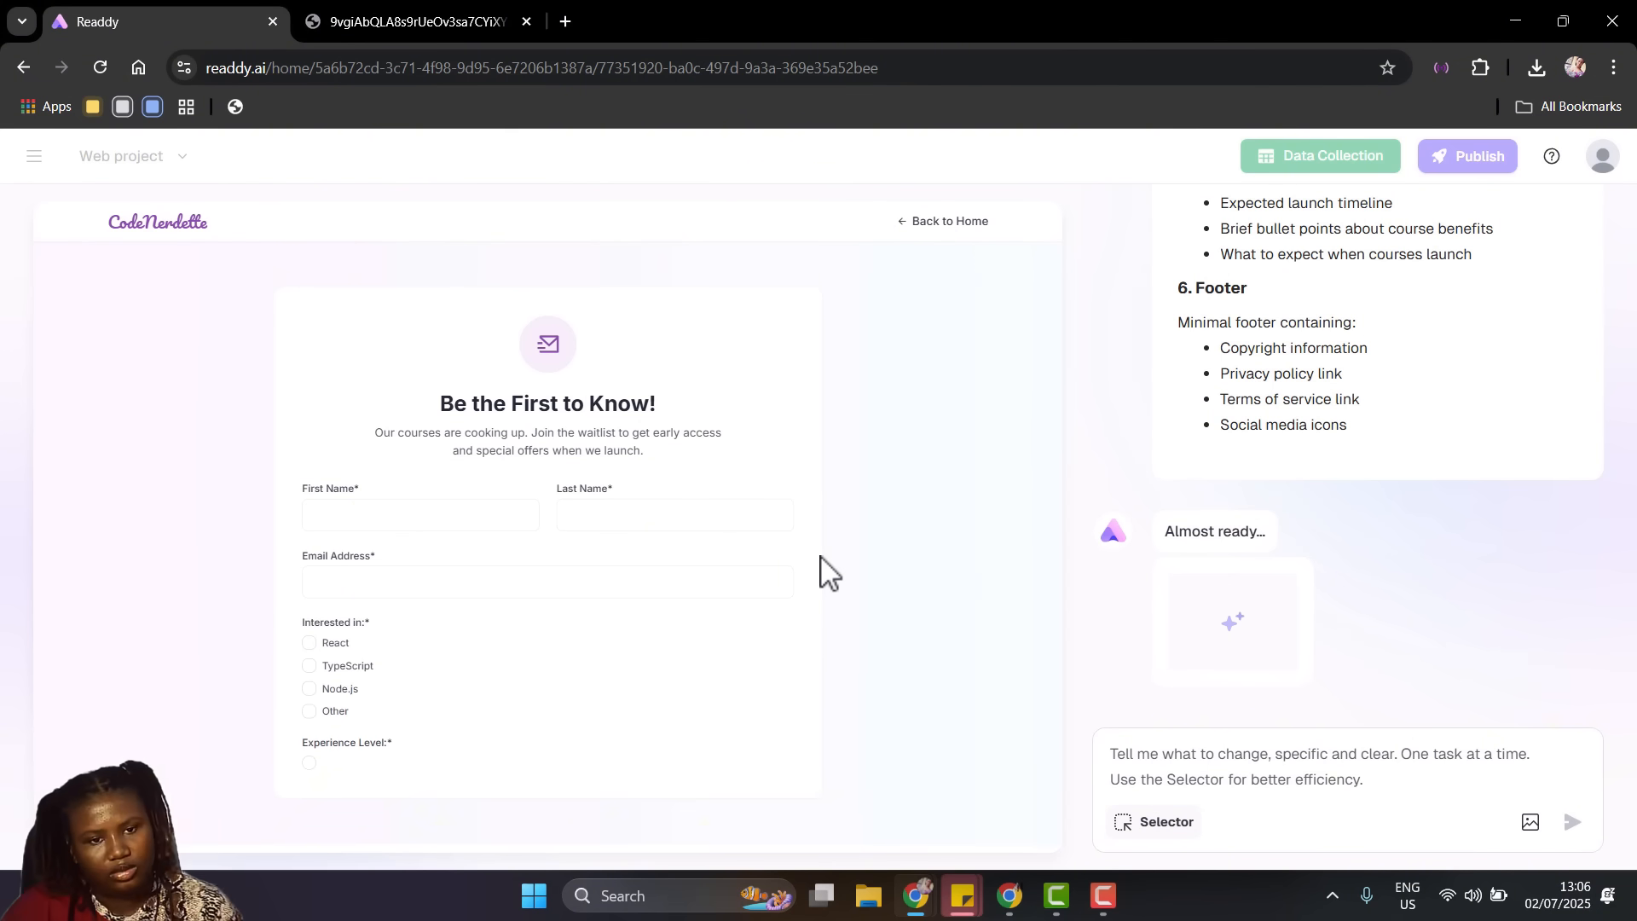
Review the generated "Be the First to Know!" page and create a data collection for its waitlist form, saved as a new form
scroll(522, 588, "down", 8)
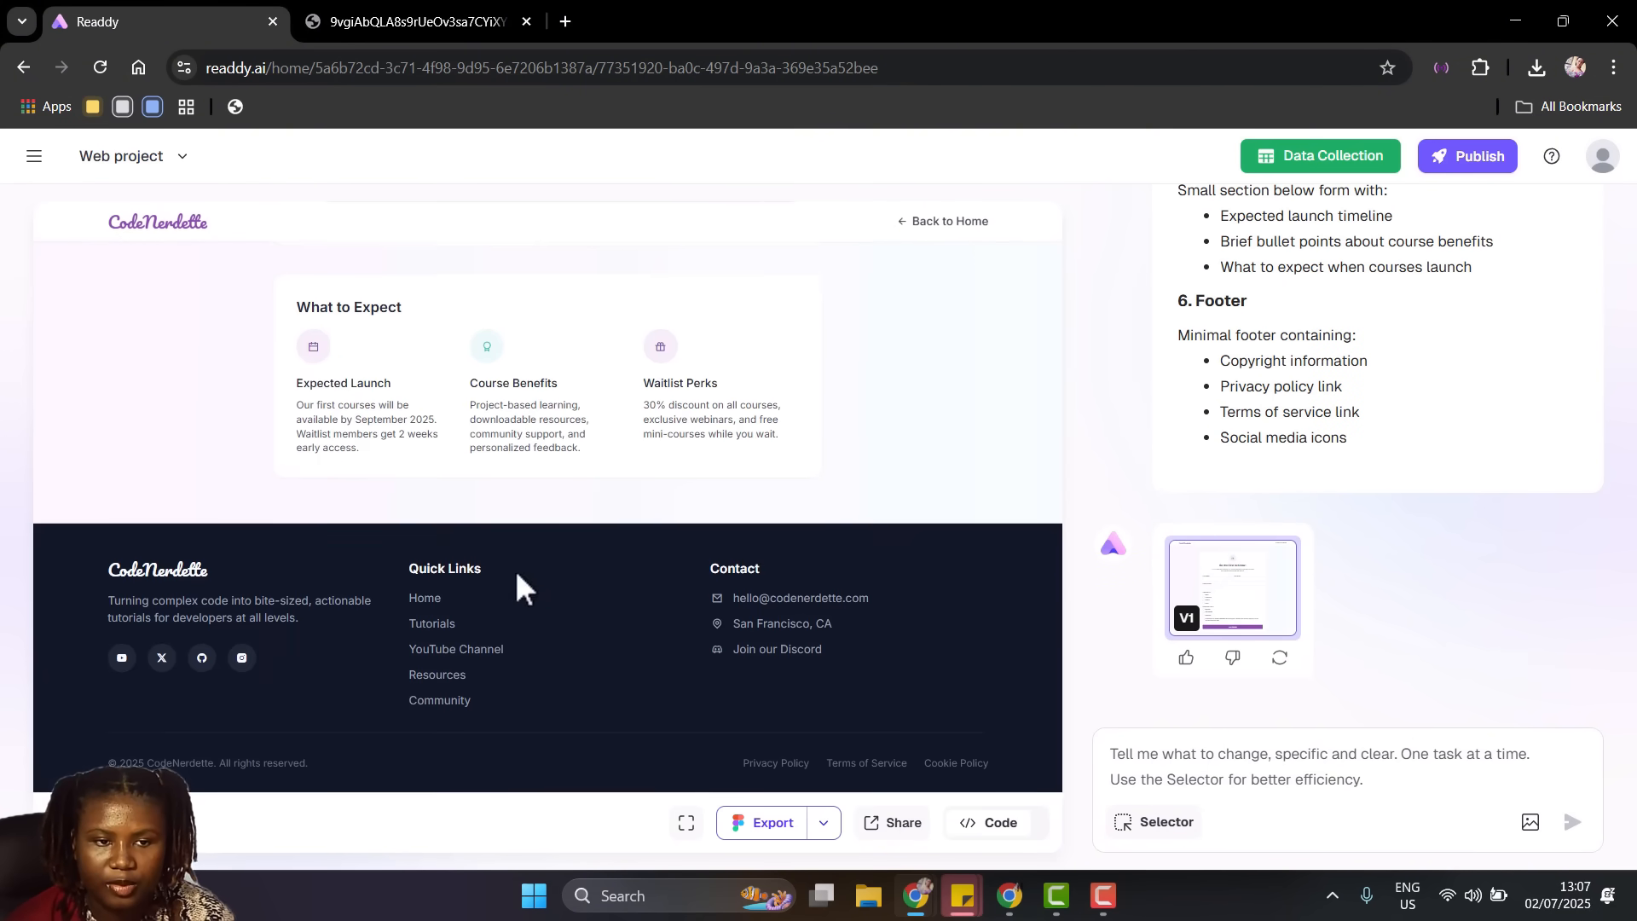
scroll(518, 575, "up", 8)
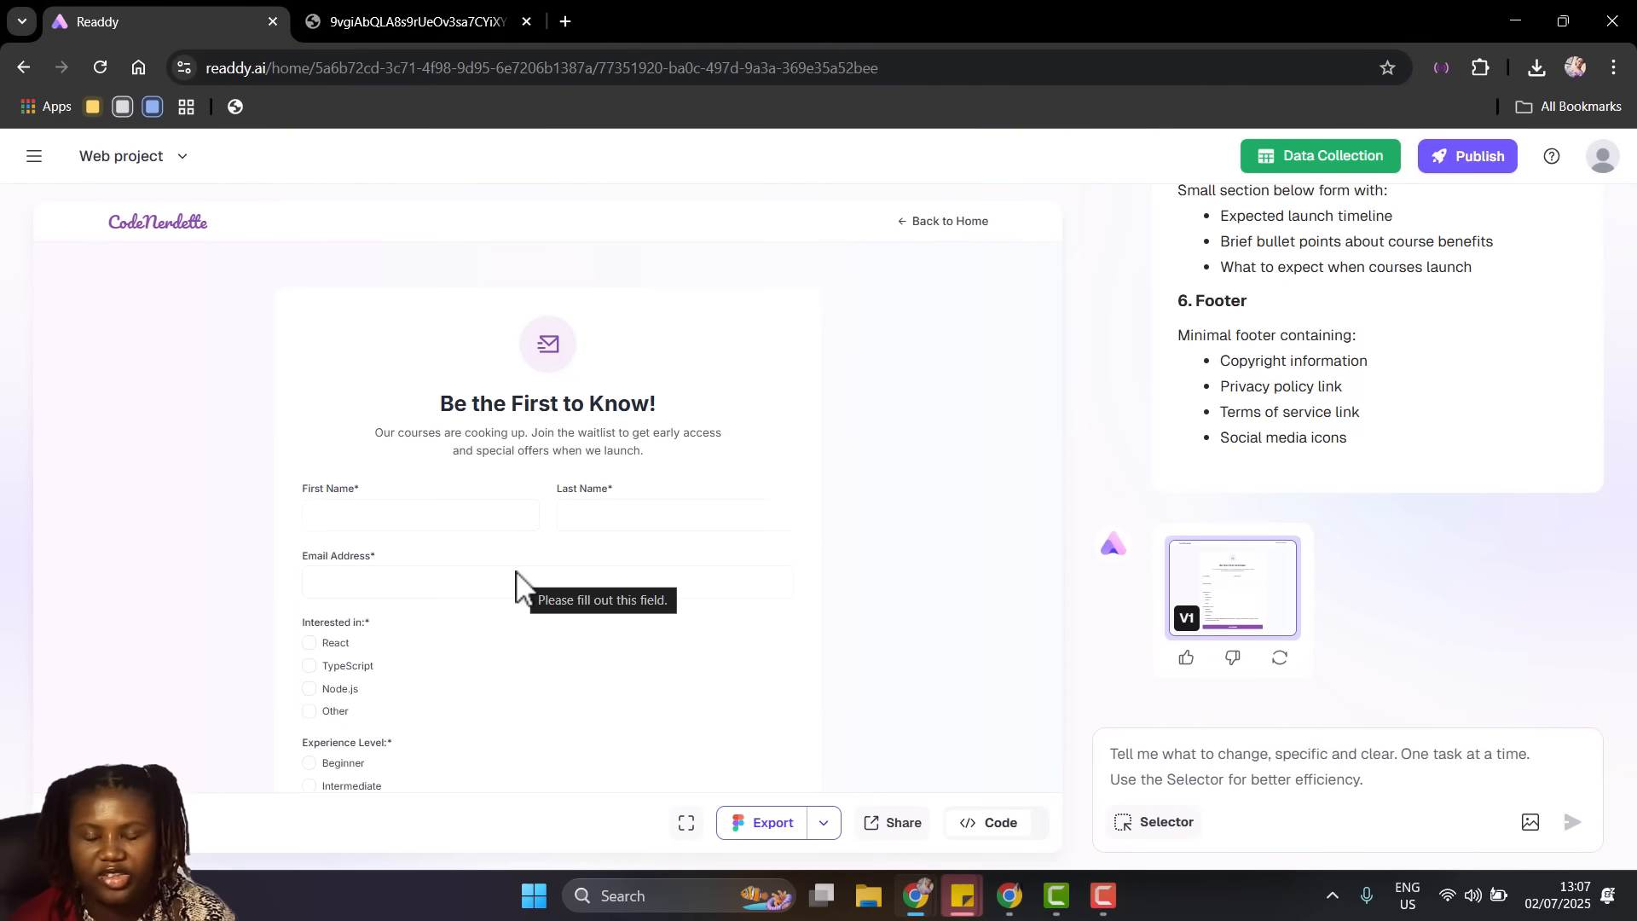
scroll(559, 653, "down", 8)
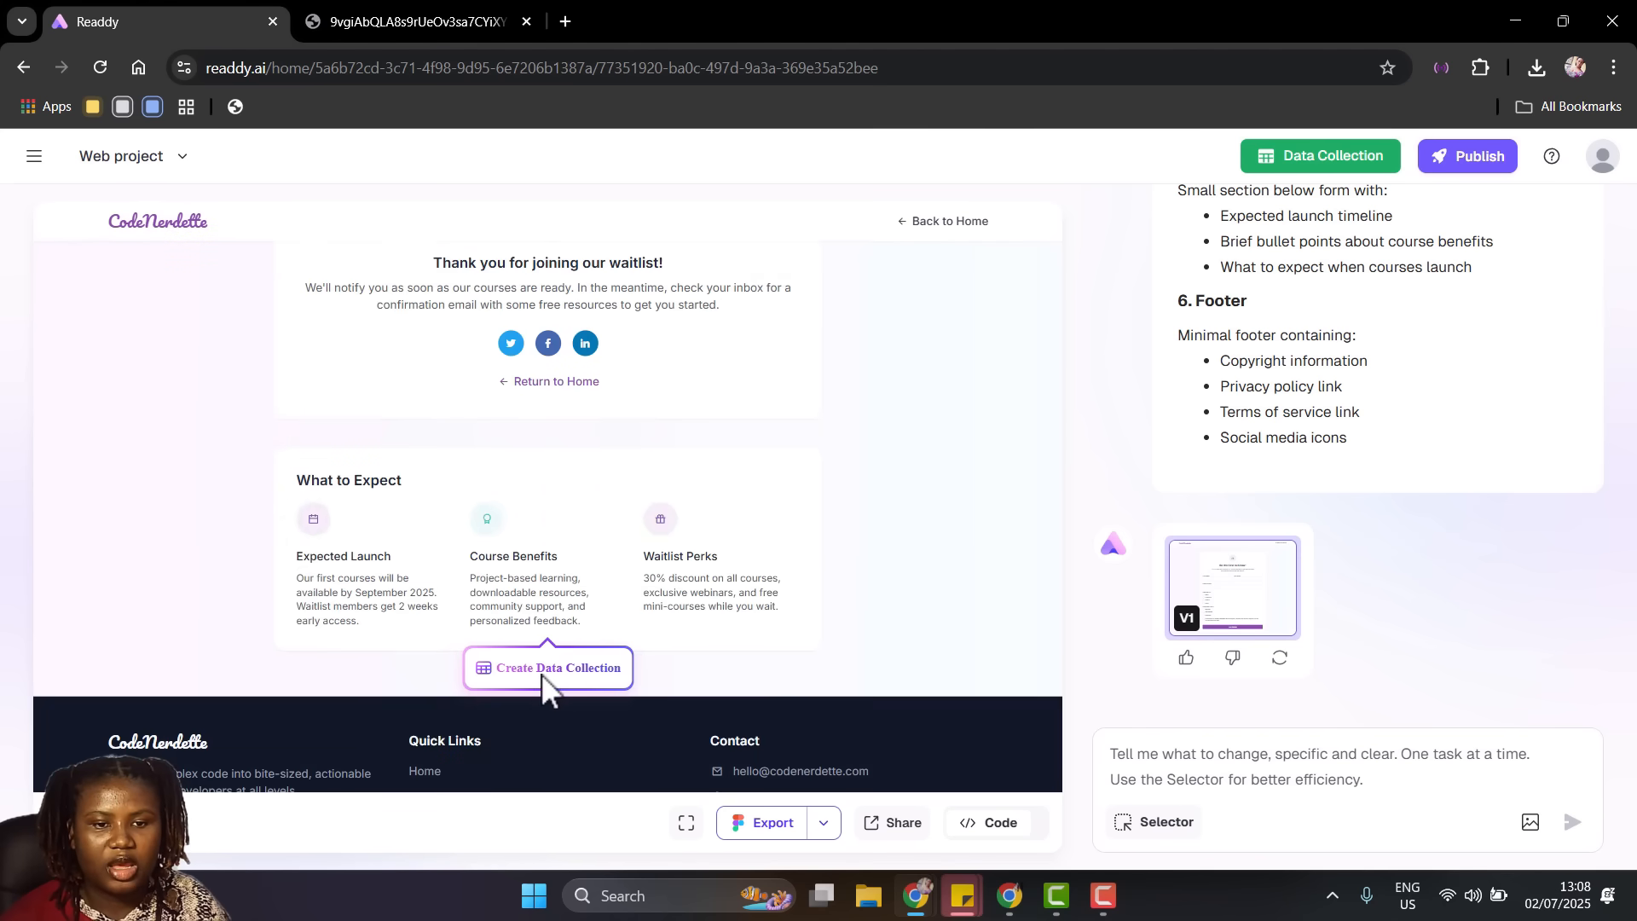
left_click(543, 674)
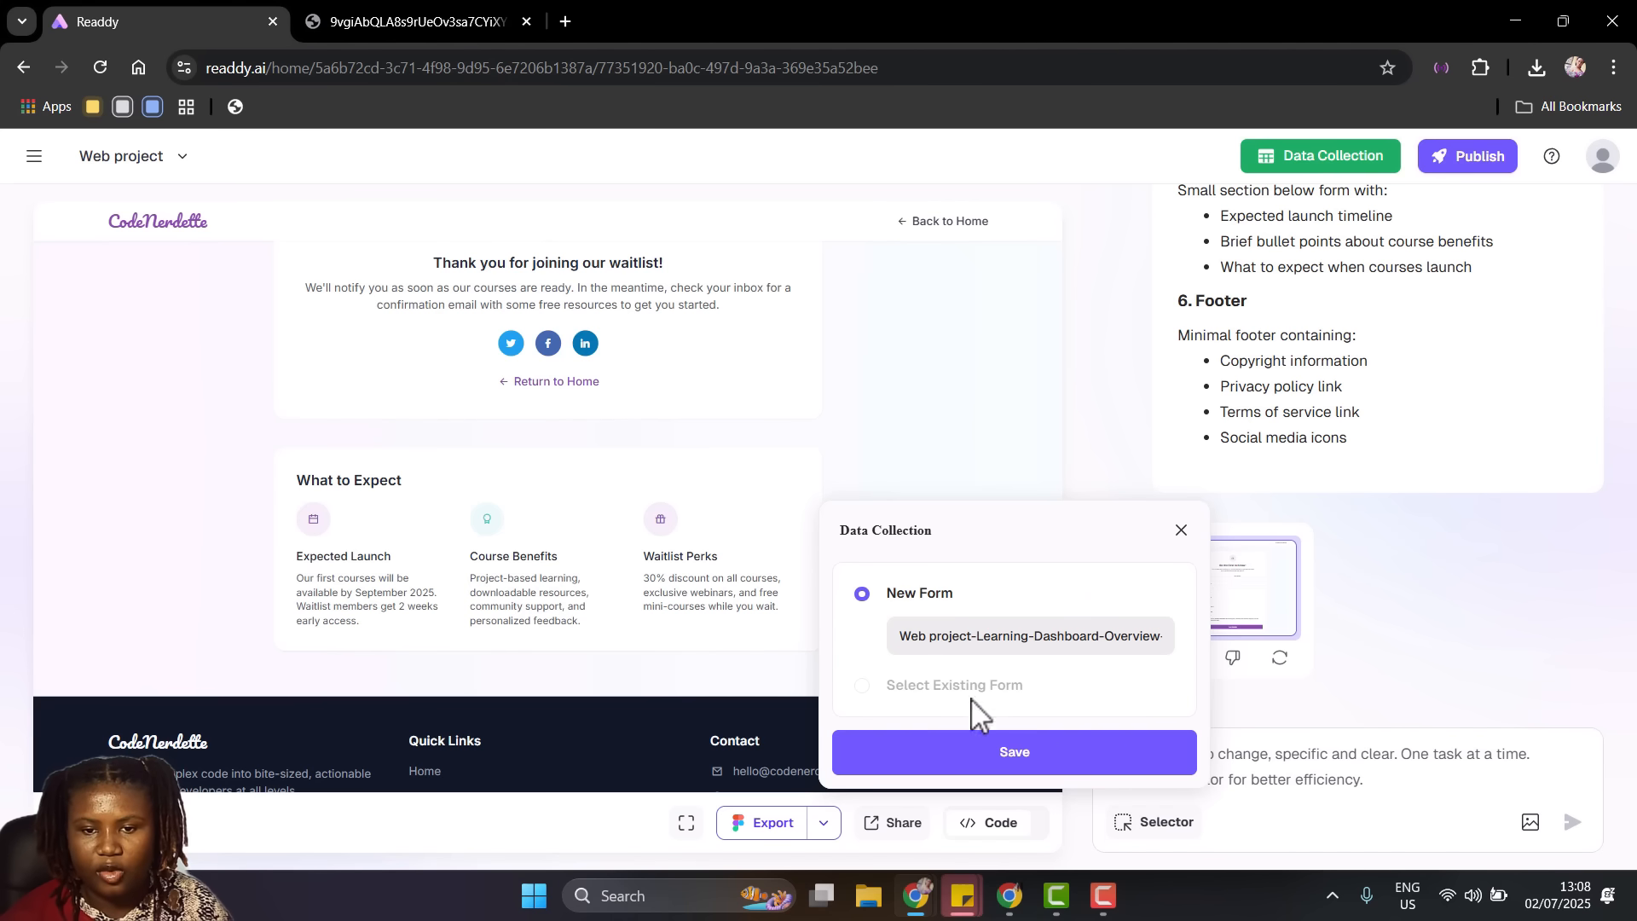
left_click(995, 759)
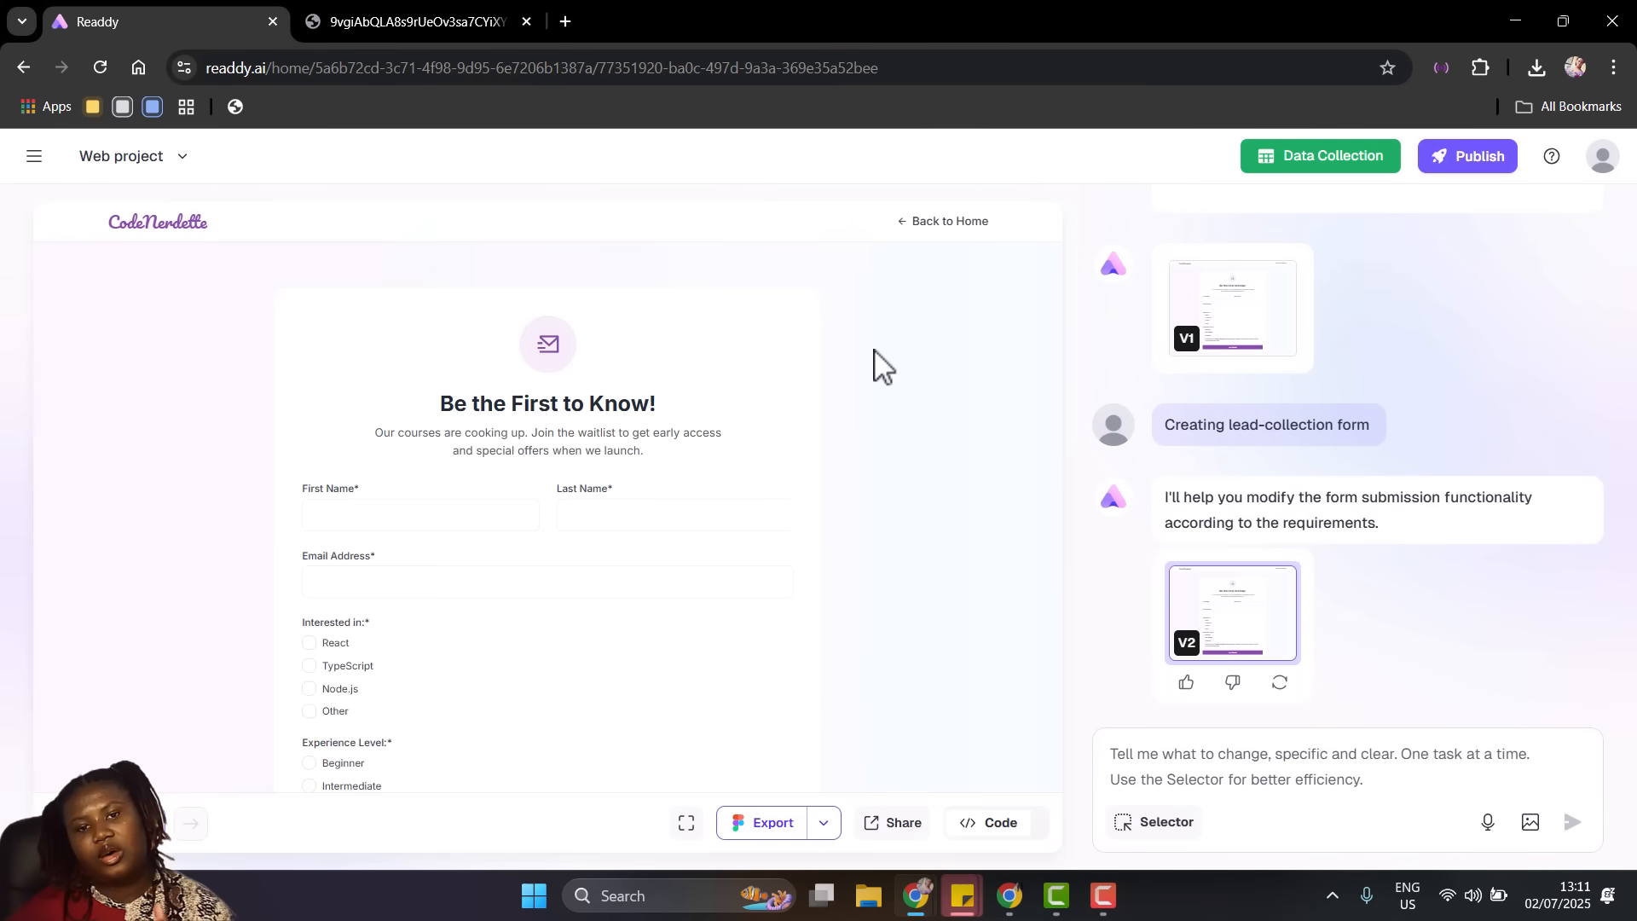
View the Data Collection page for the Learning Dashboard form and return to the project
left_click(1256, 170)
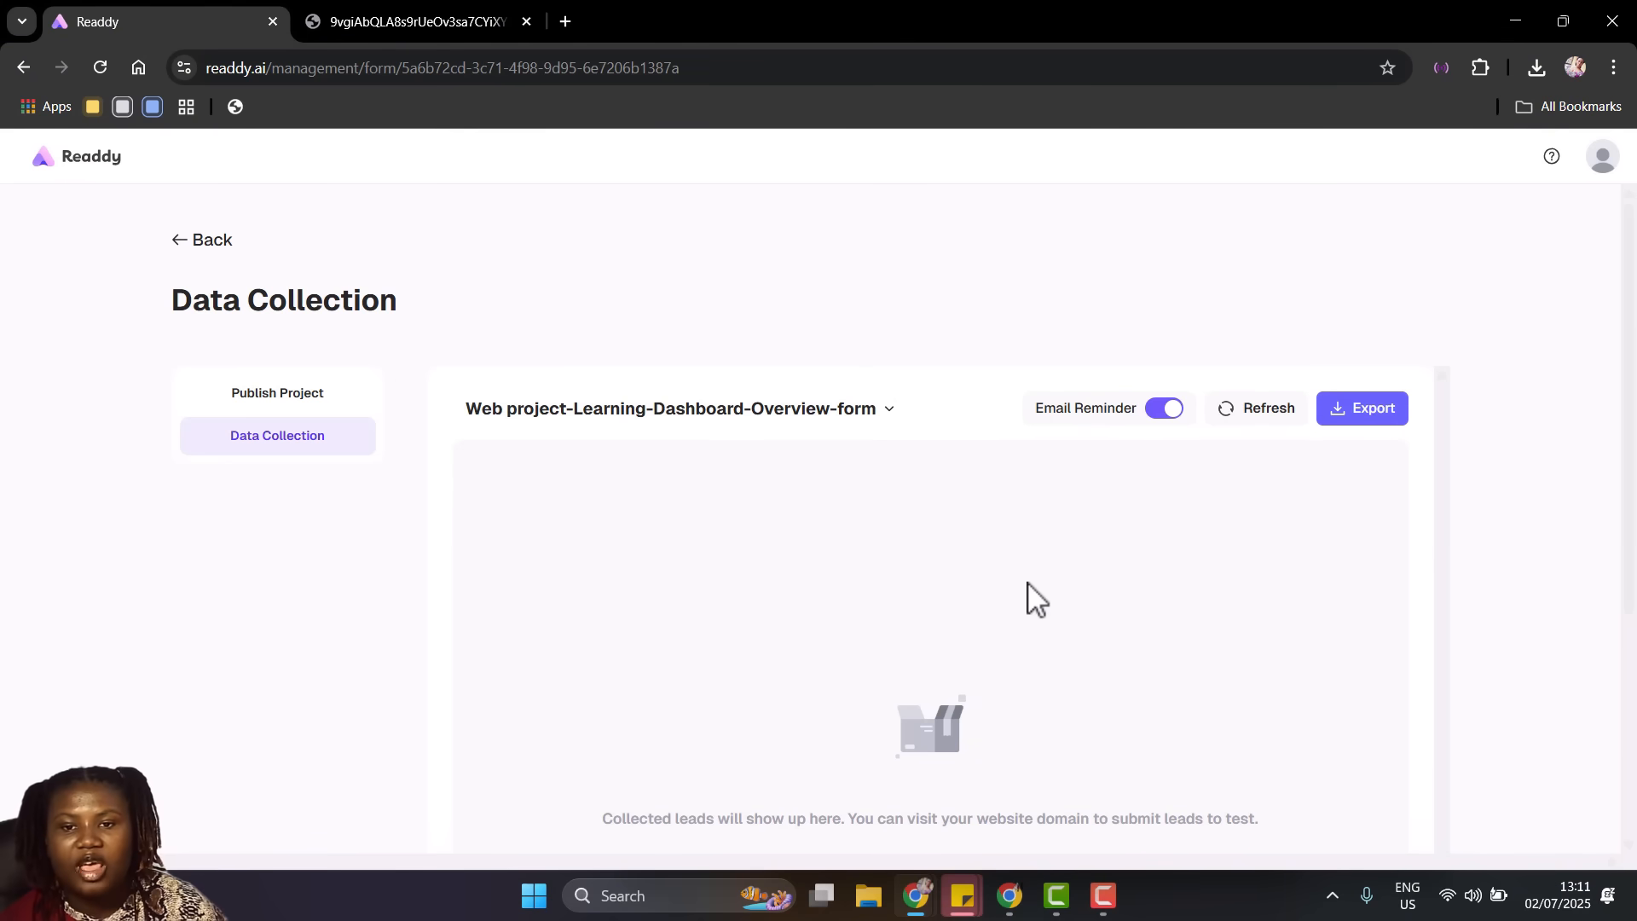
left_click(196, 258)
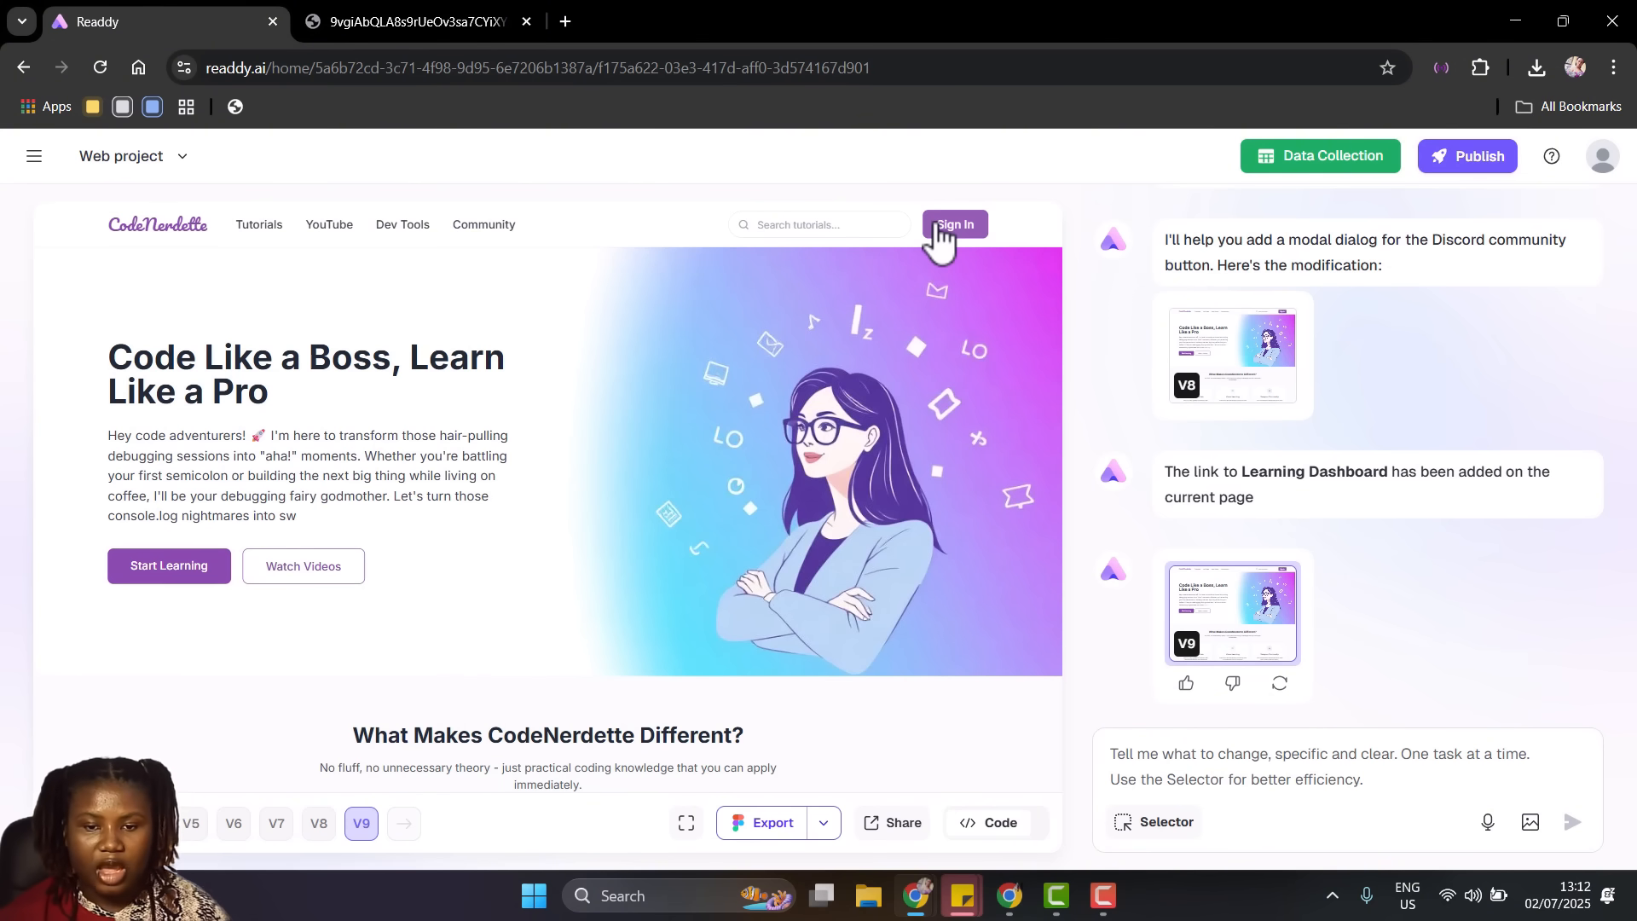
Show the homepage's generated HTML code and return to the AI chat
left_click(974, 826)
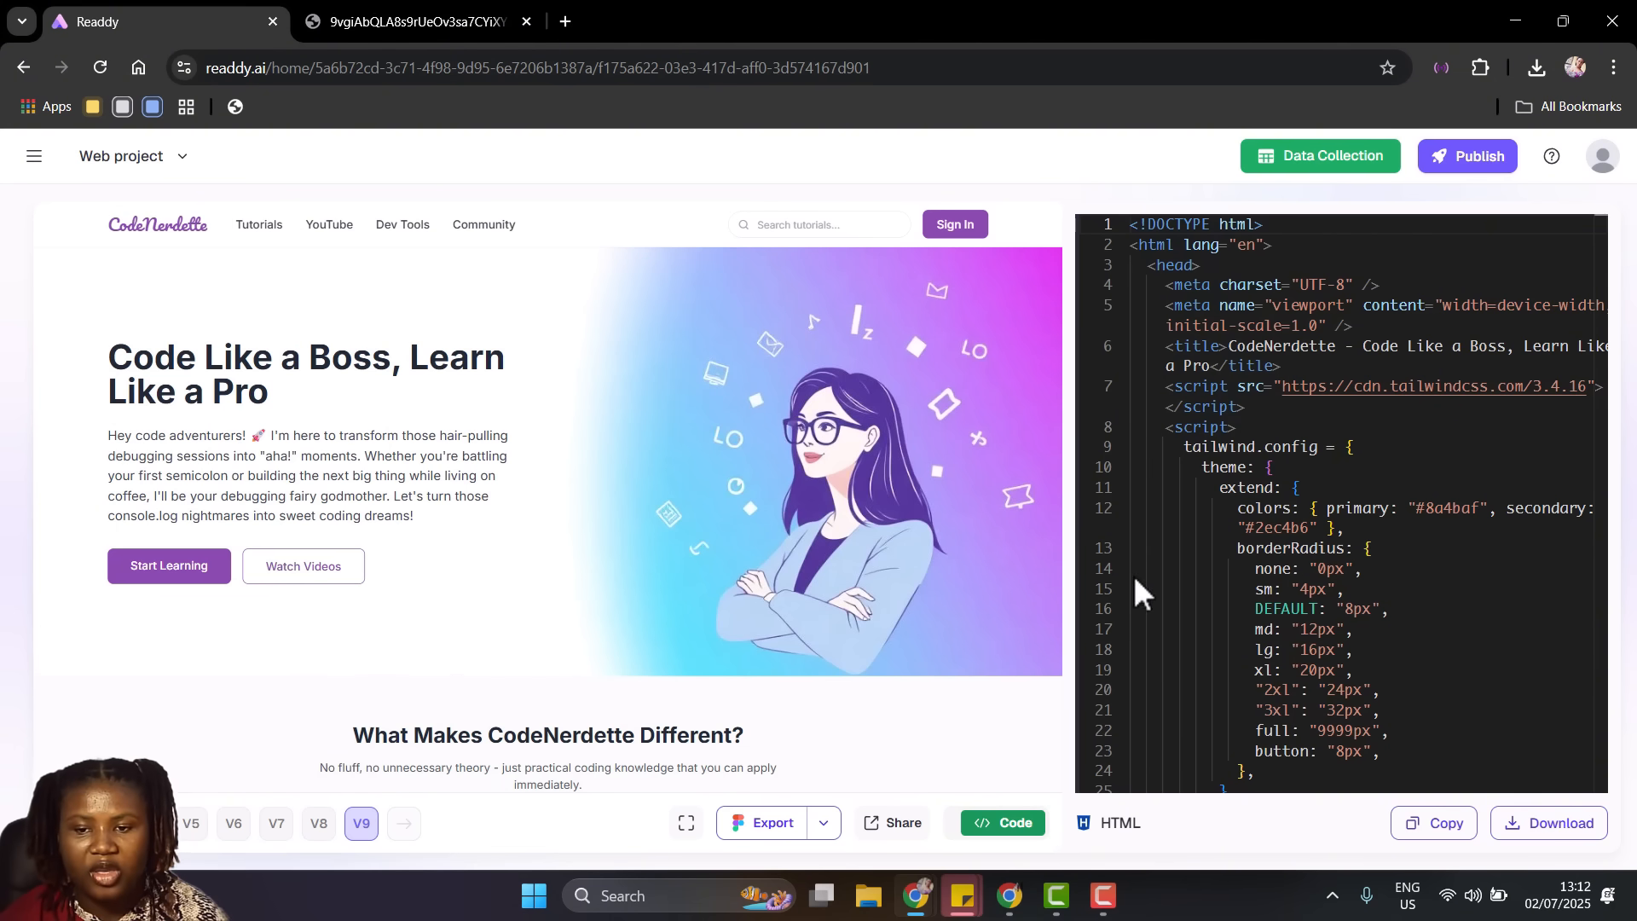
left_click(981, 824)
Open the shared preview of the CodeNerdette homepage and look through it down to the footer
left_click(892, 824)
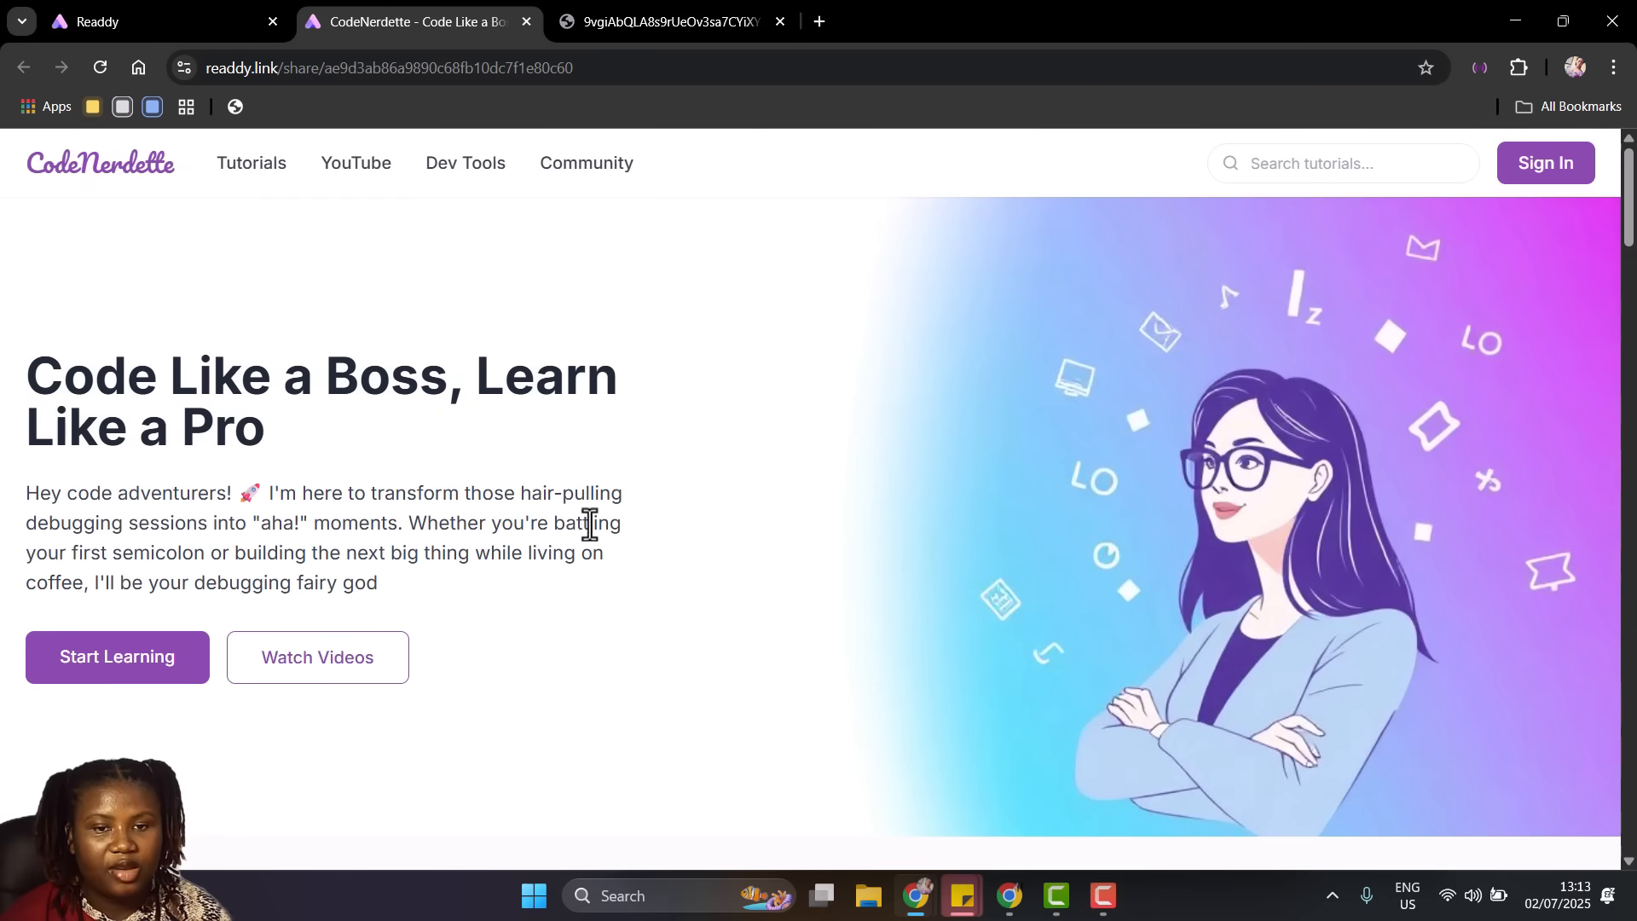
scroll(588, 522, "down", 15)
scroll(591, 523, "down", 20)
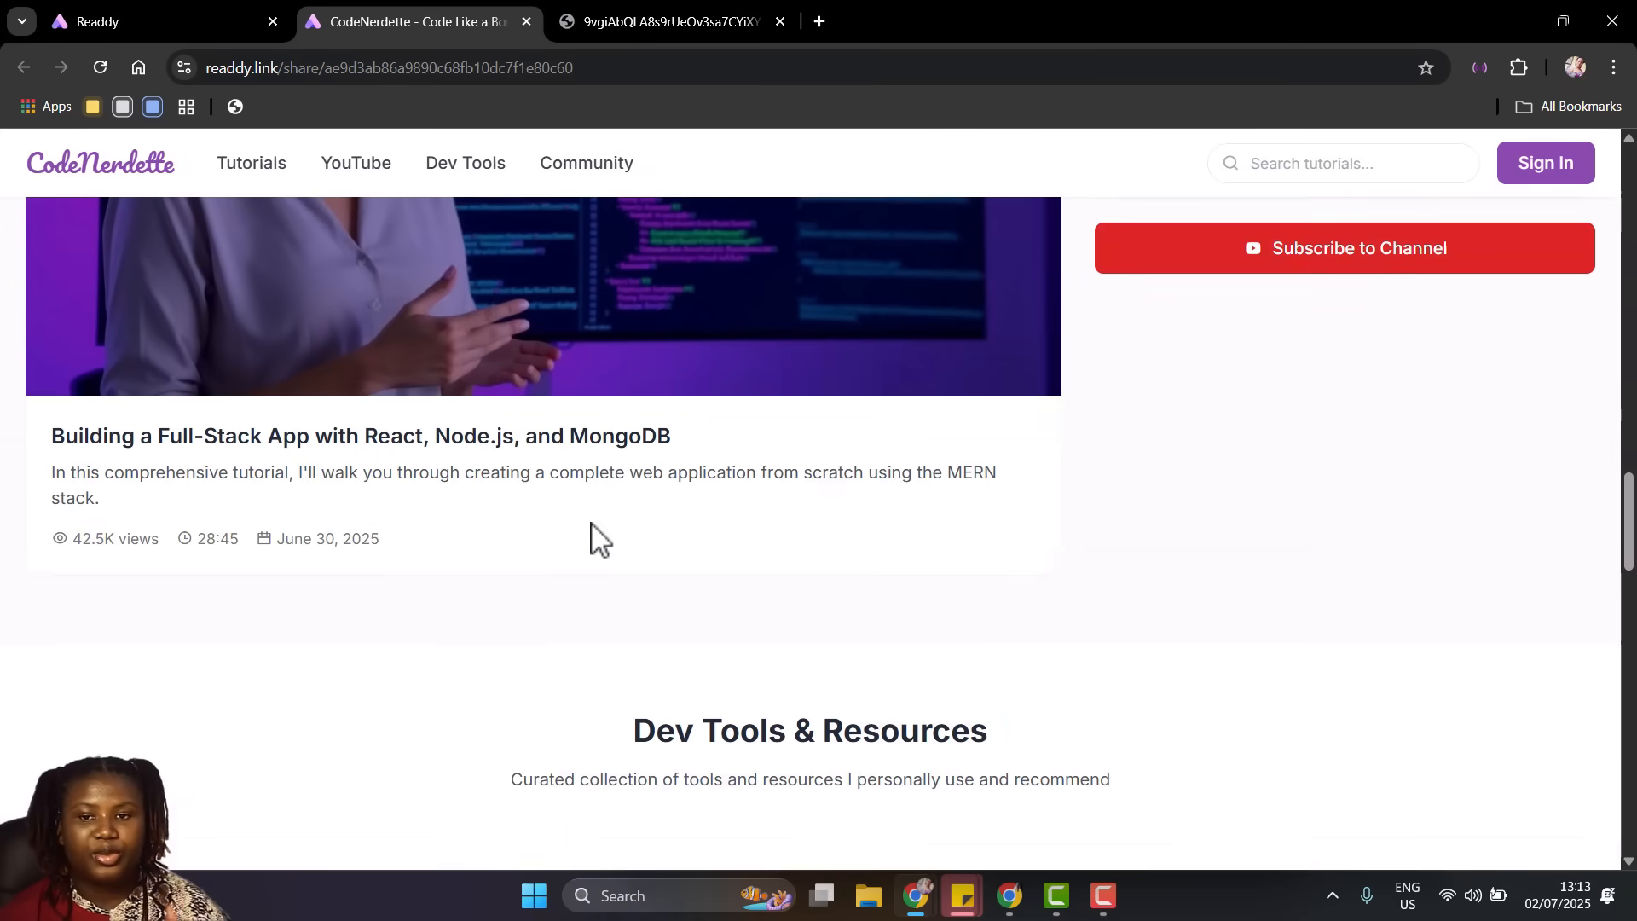
scroll(591, 523, "down", 5)
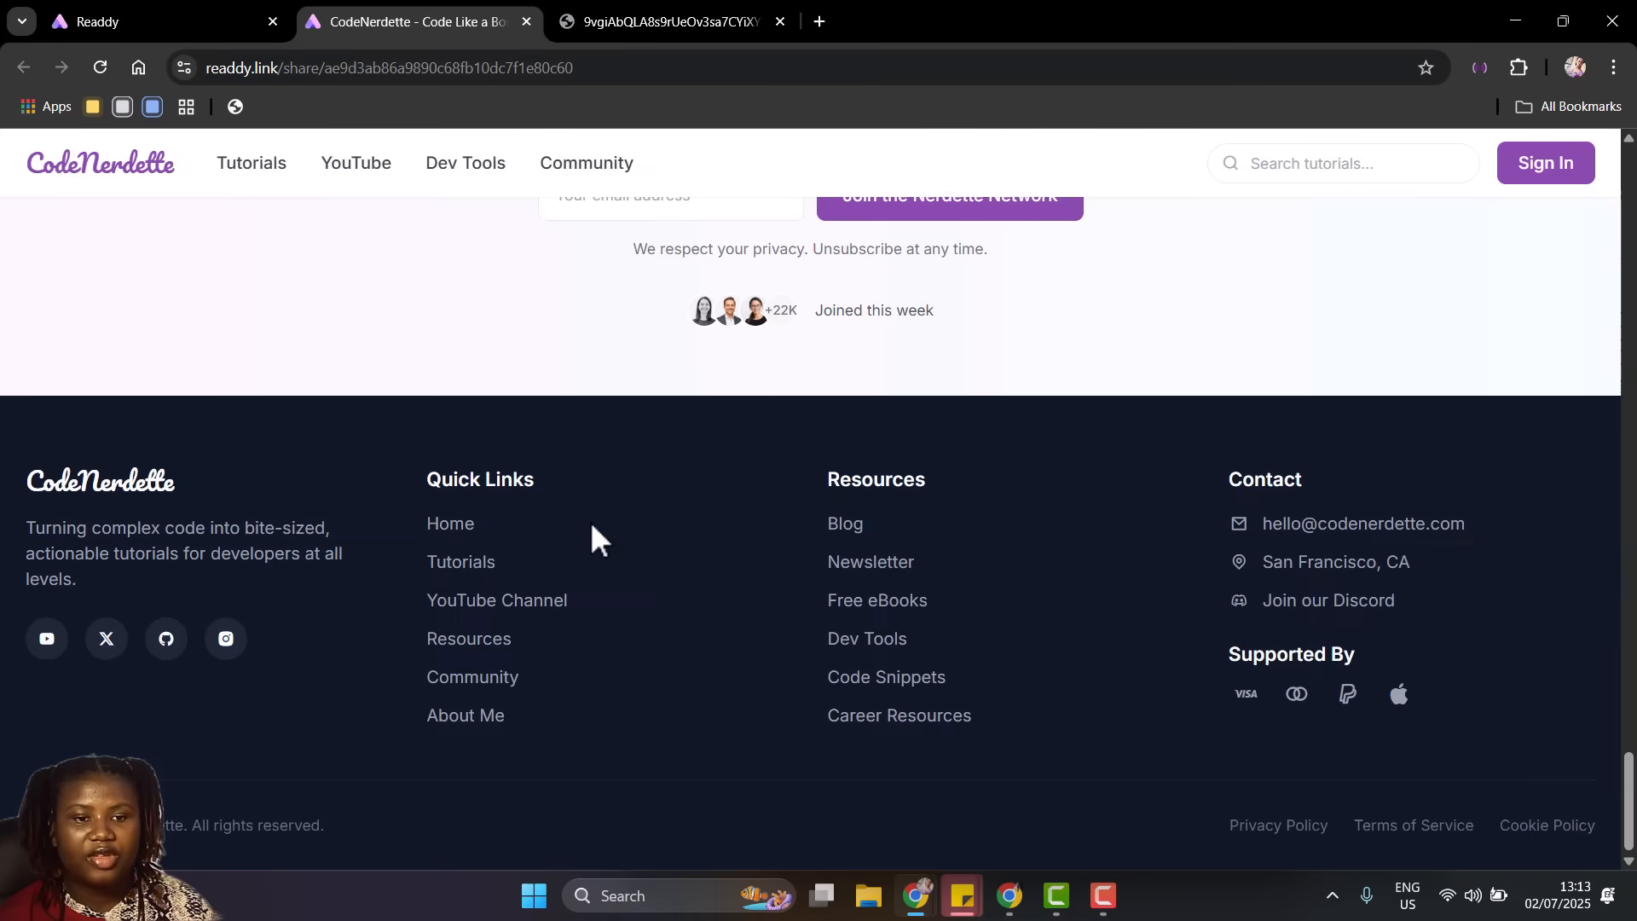
Test the "Join Our Discord Community" dialog and the tutorial search field in the shared preview
scroll(591, 523, "up", 6)
left_click(756, 418)
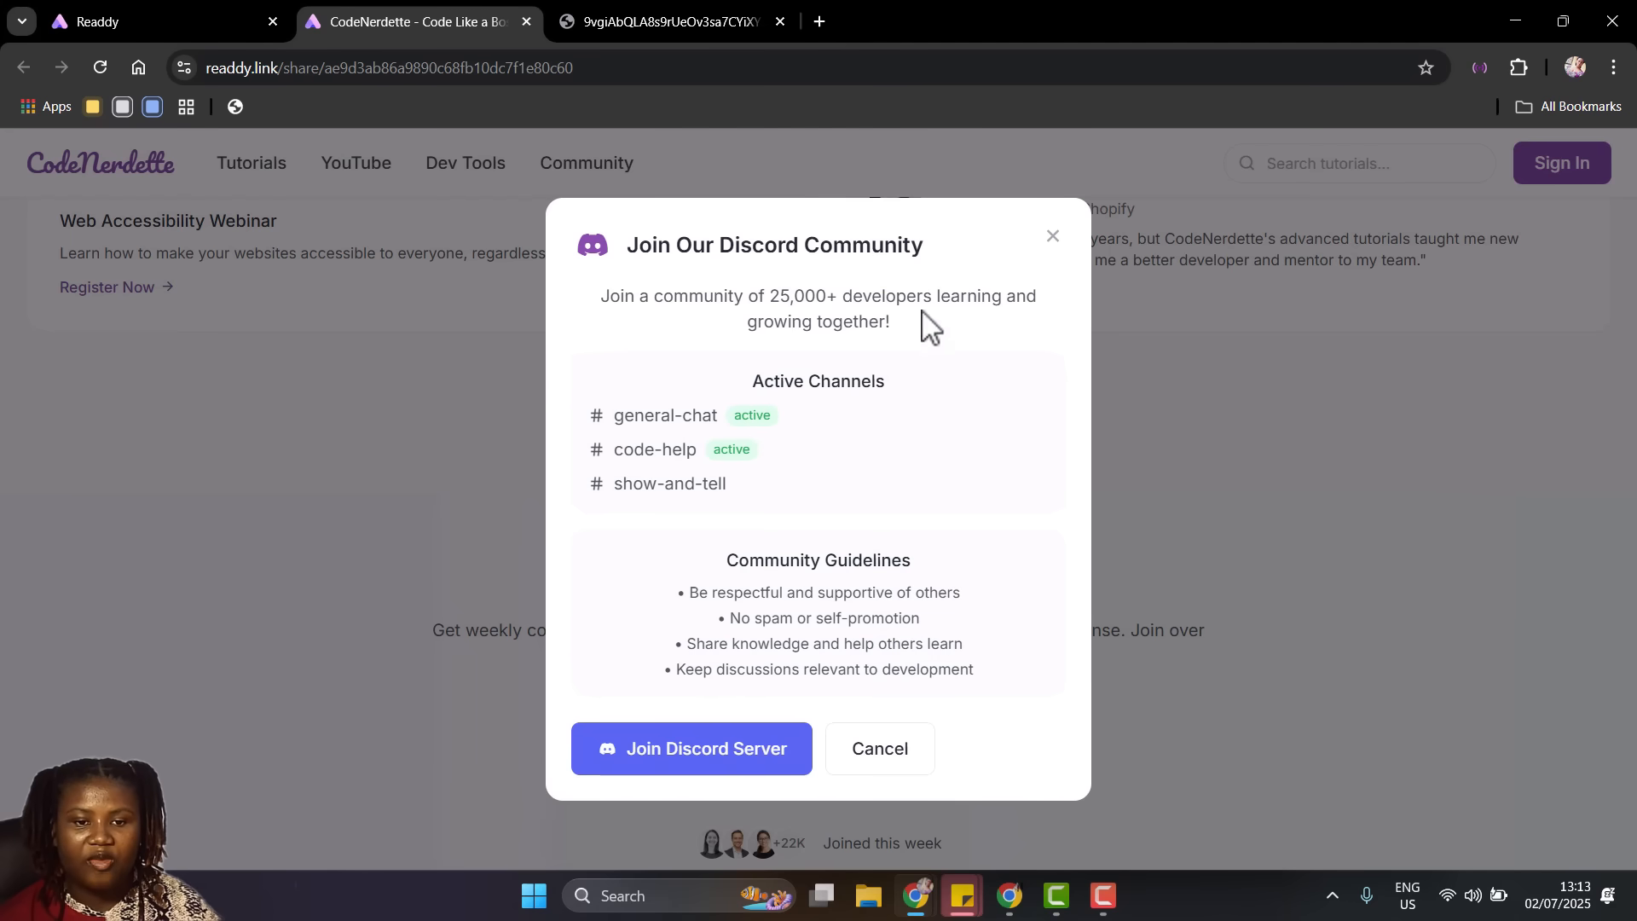
left_click(1054, 237)
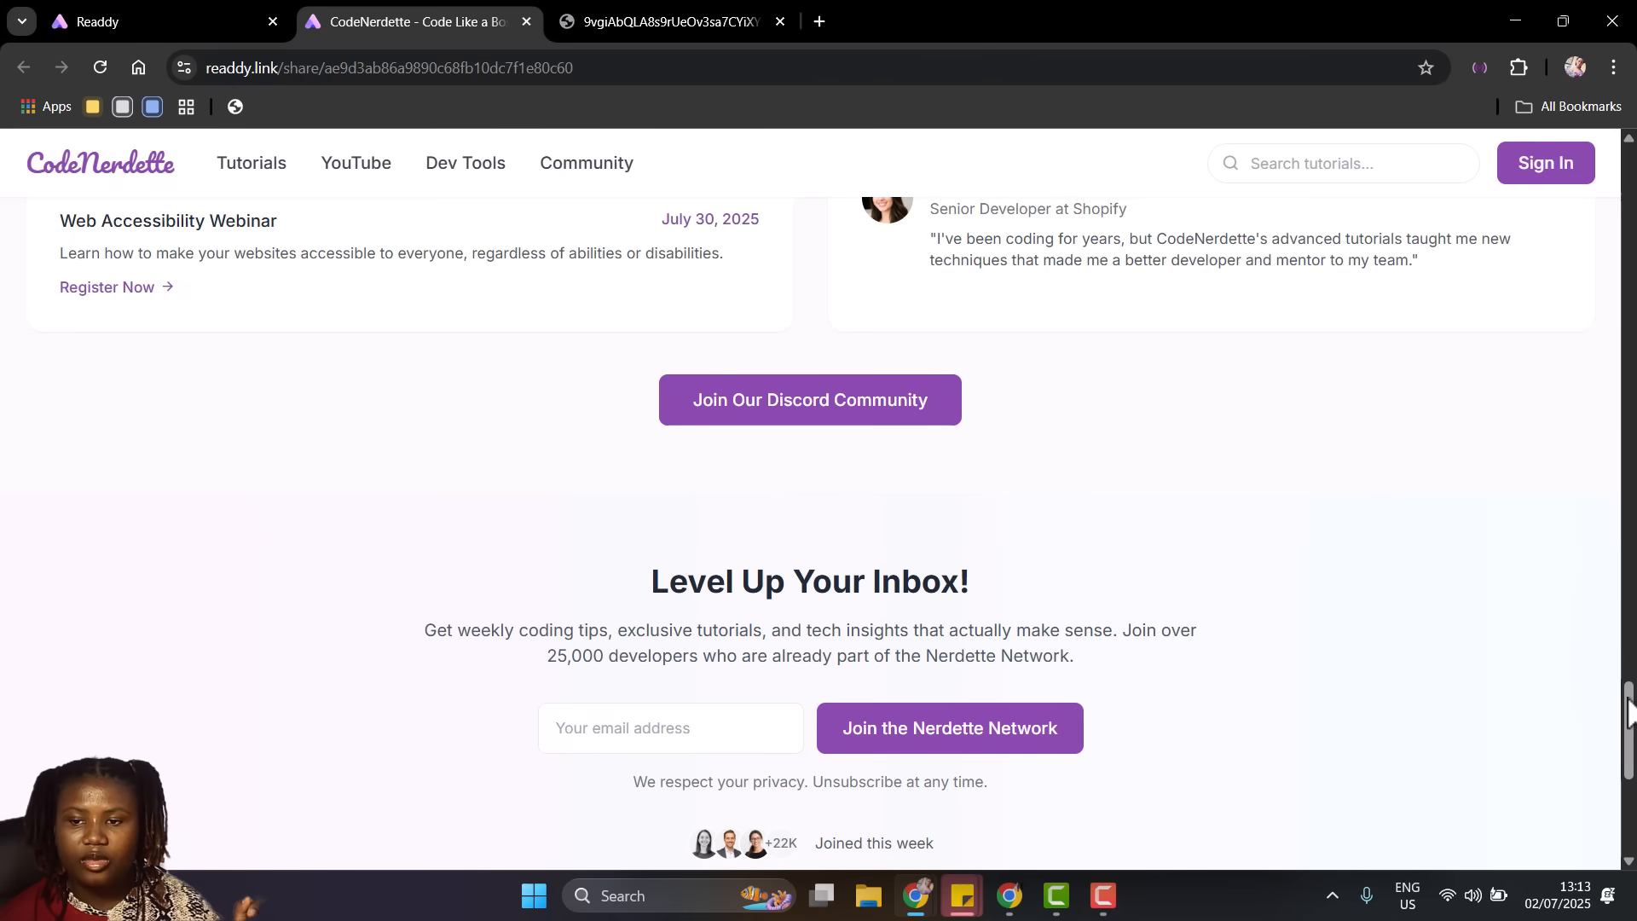
scroll(1620, 648, "up", 2)
left_click_drag(1620, 635, 1616, 141)
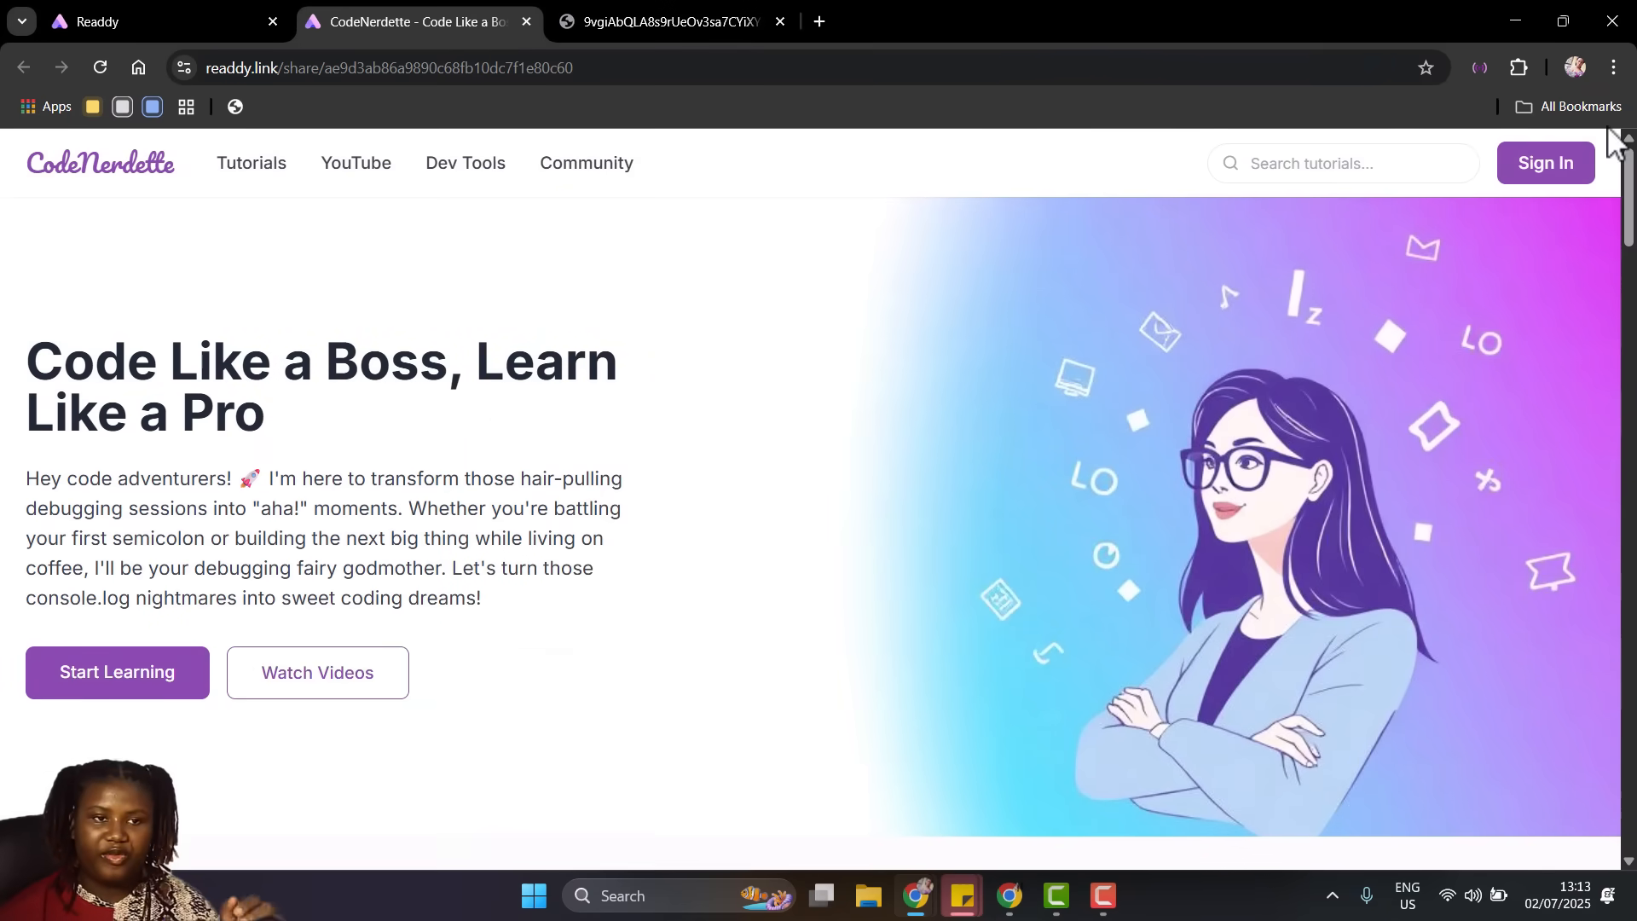
left_click(1312, 162)
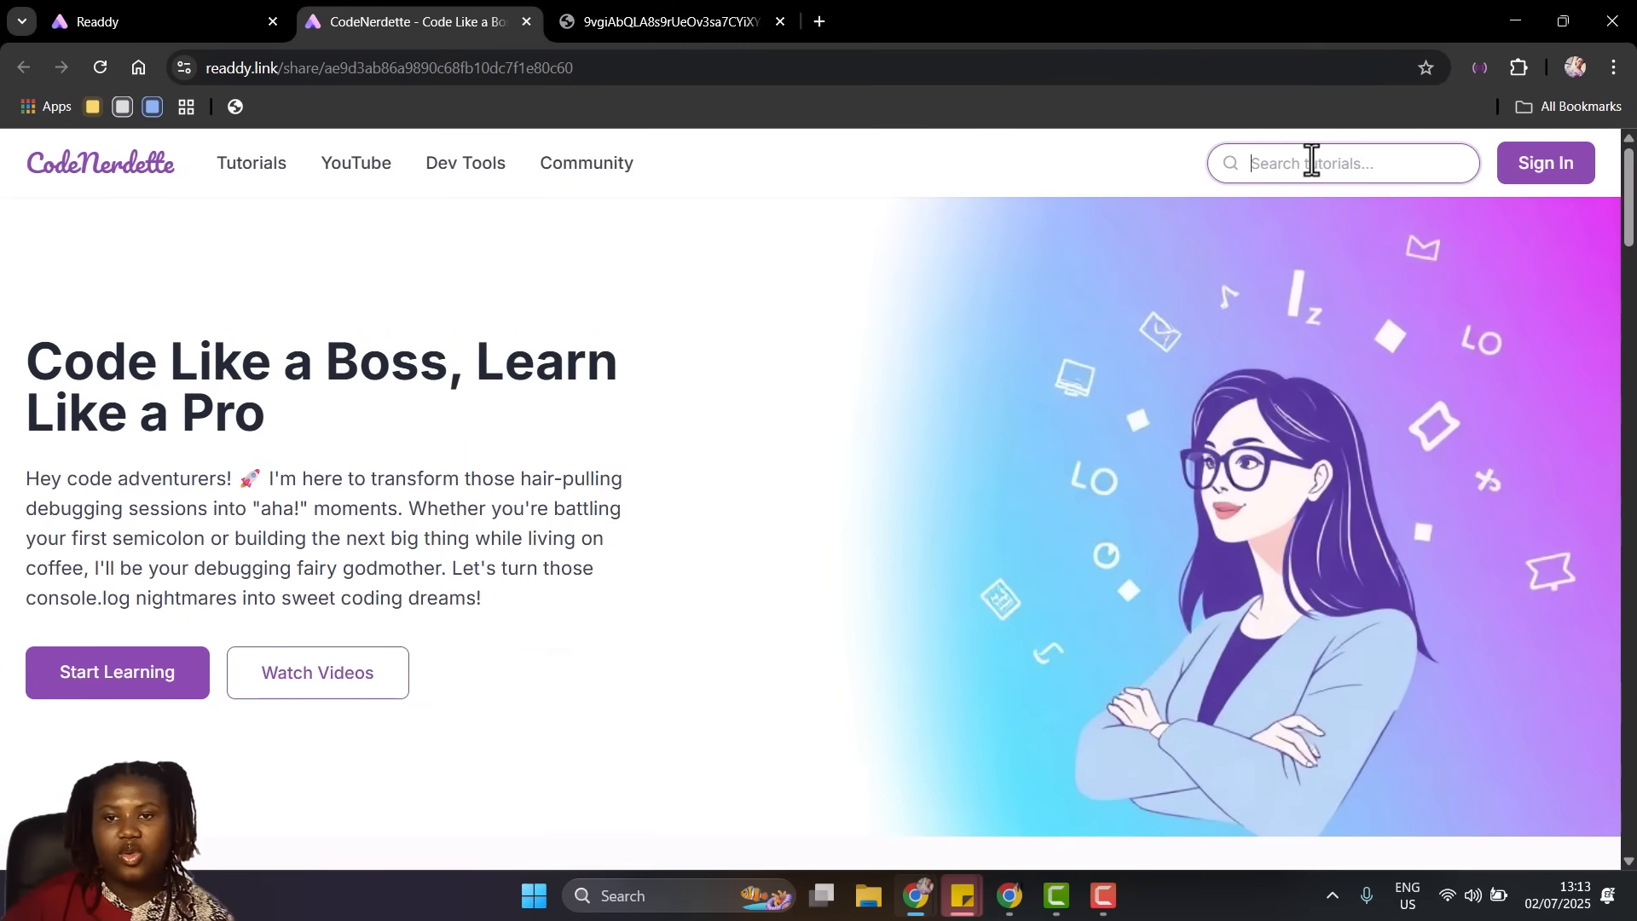
Start publishing the project from Readdy, check codenerdette.com as its domain, and continue to the following stage
left_click(191, 19)
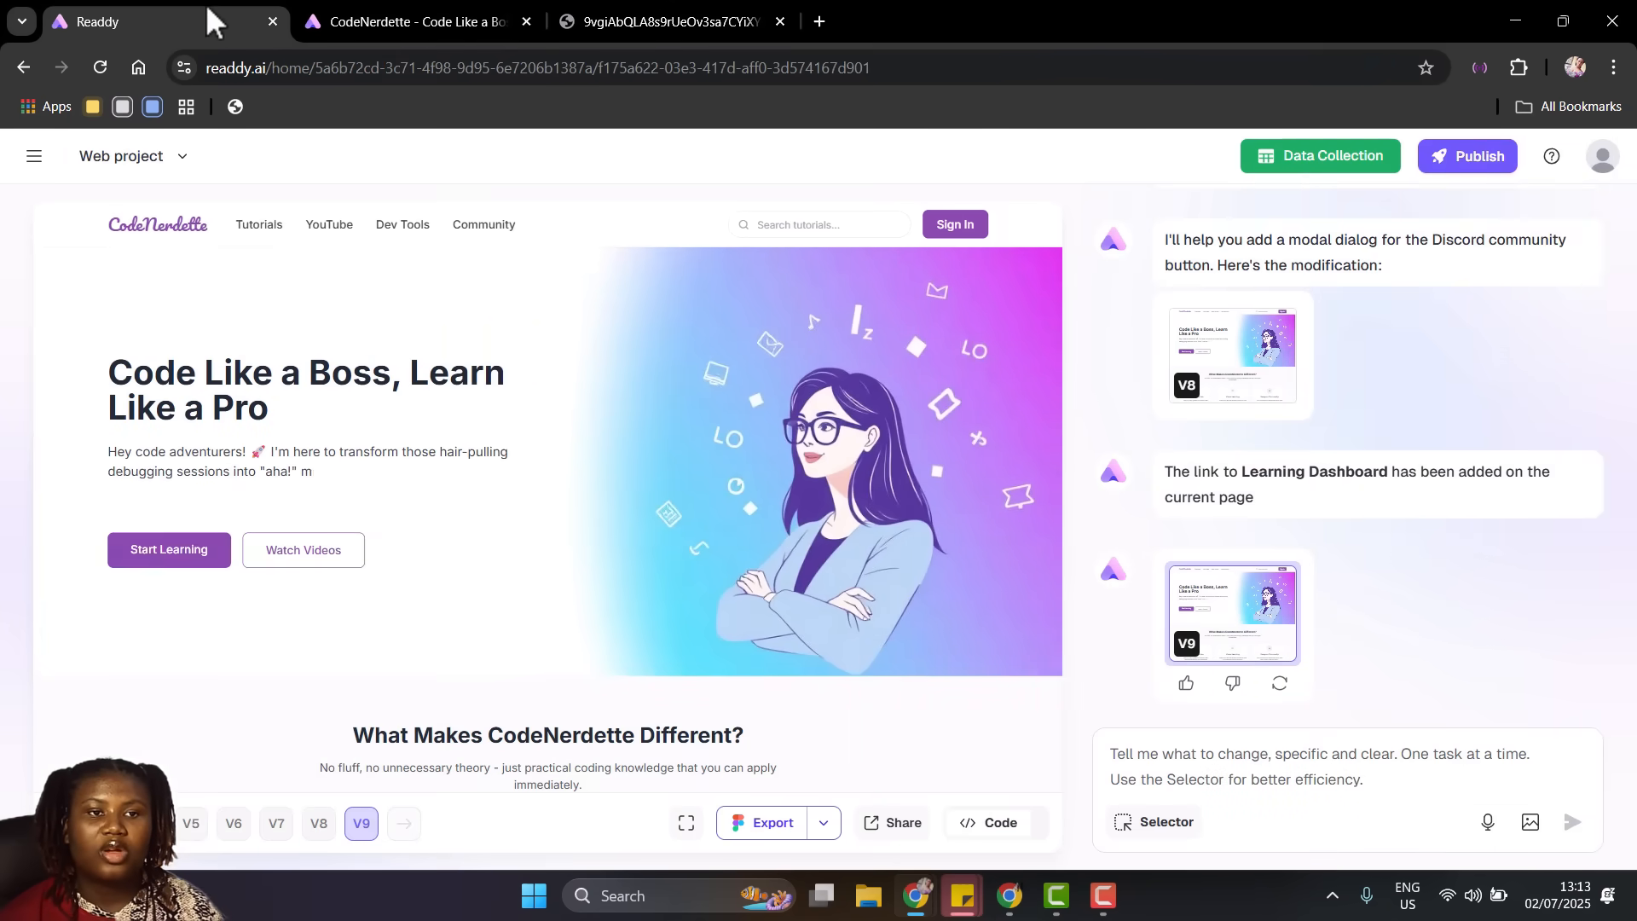
left_click(1467, 169)
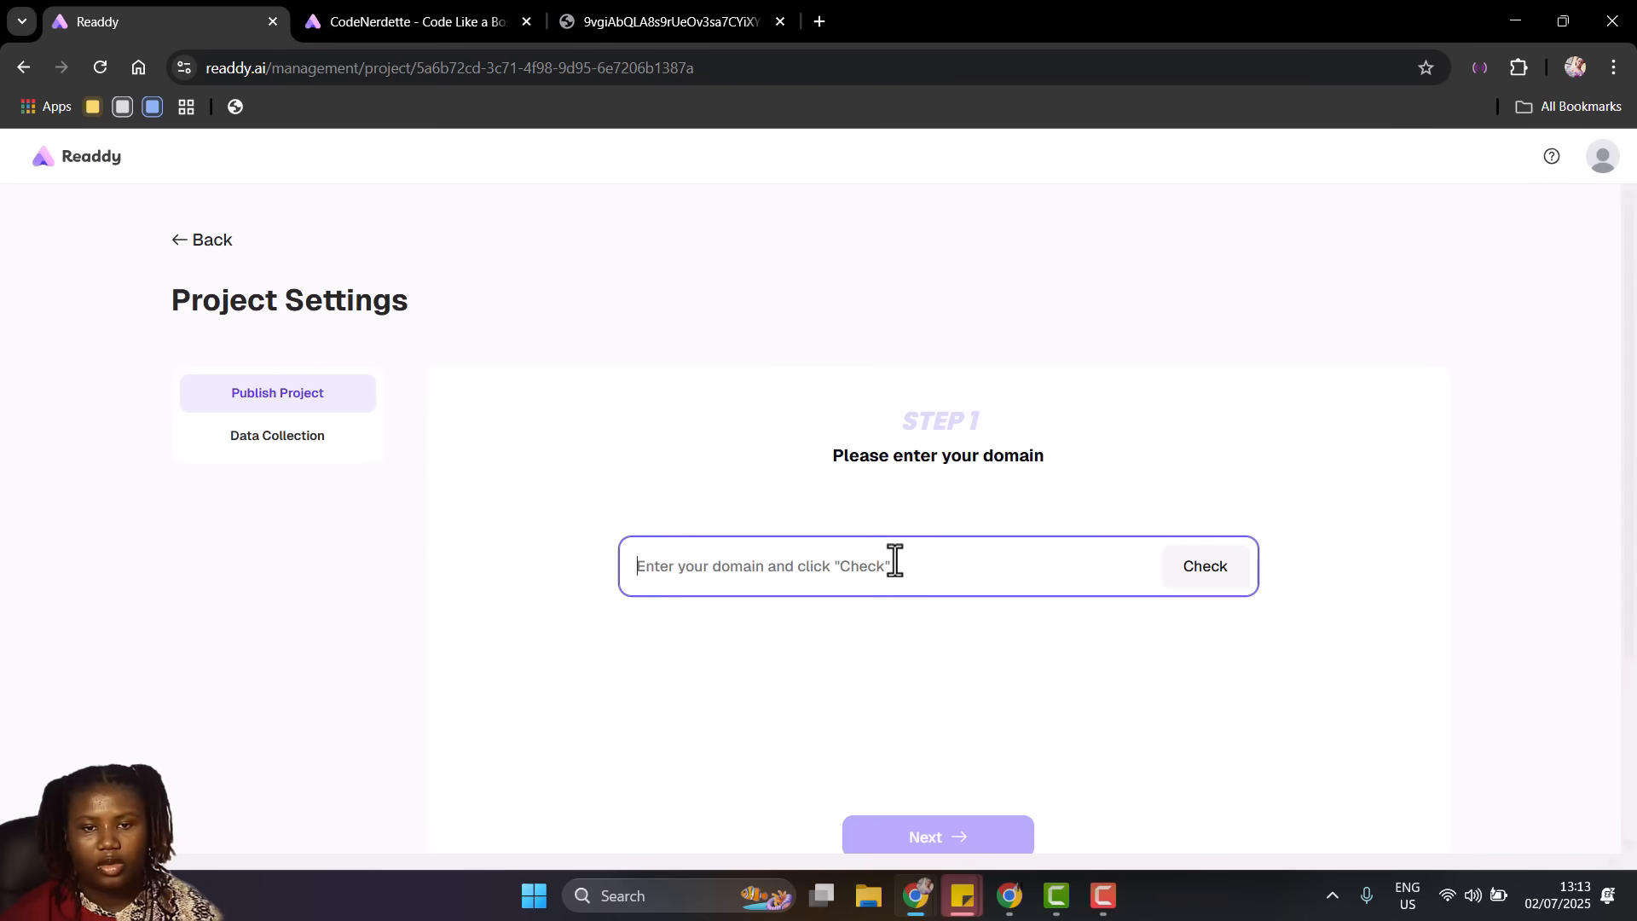
type("codenerdette.com")
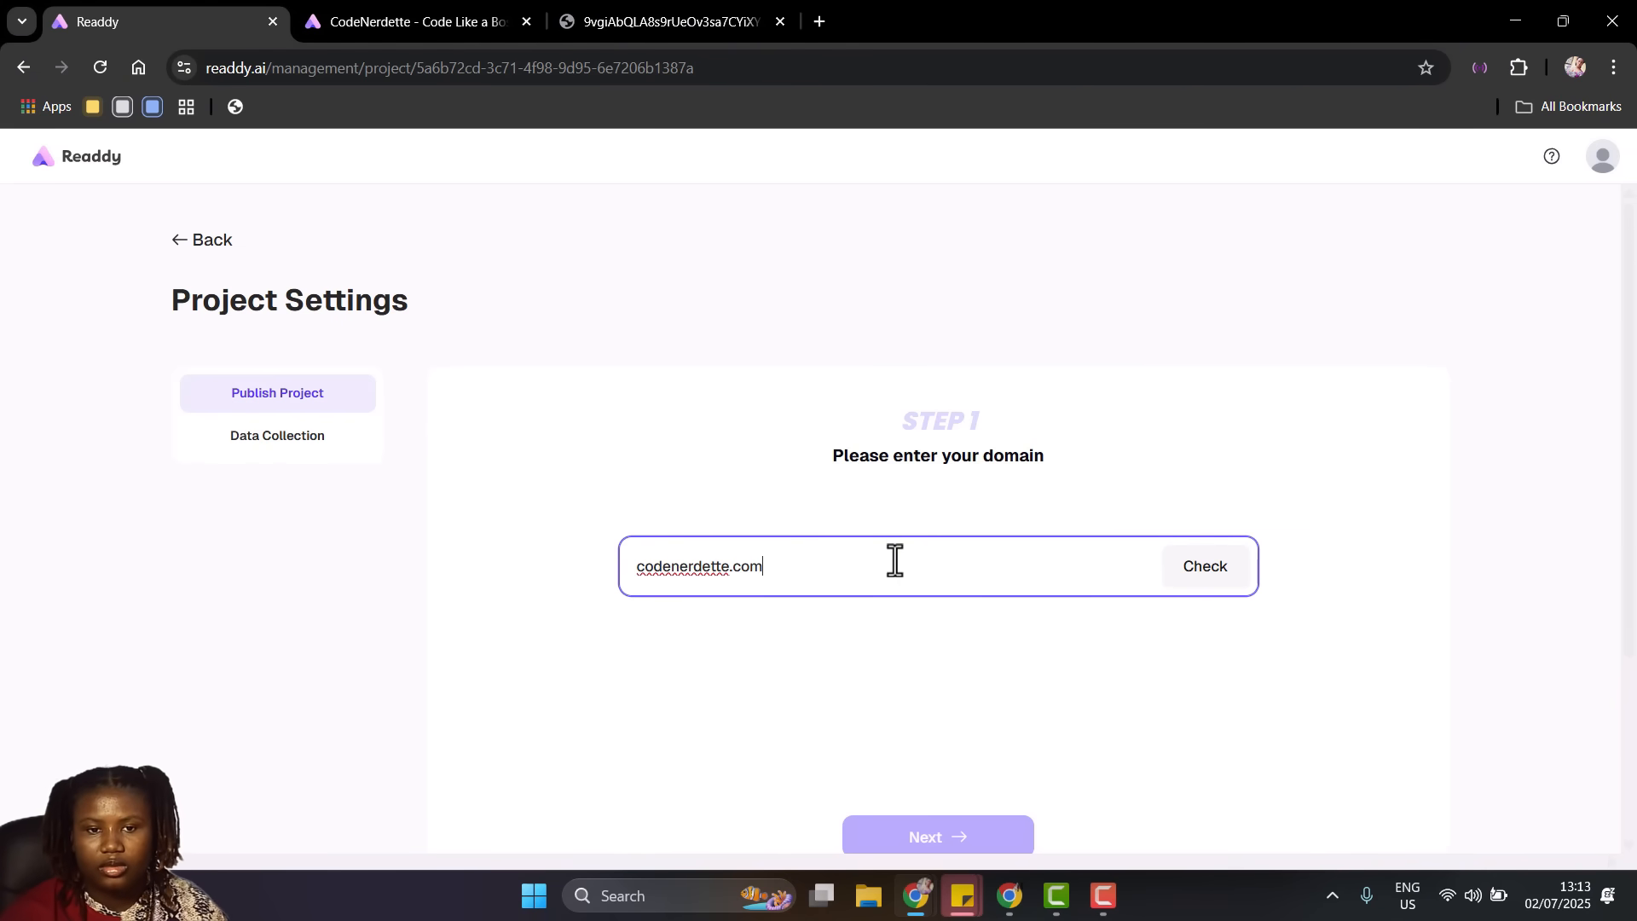
left_click(1202, 571)
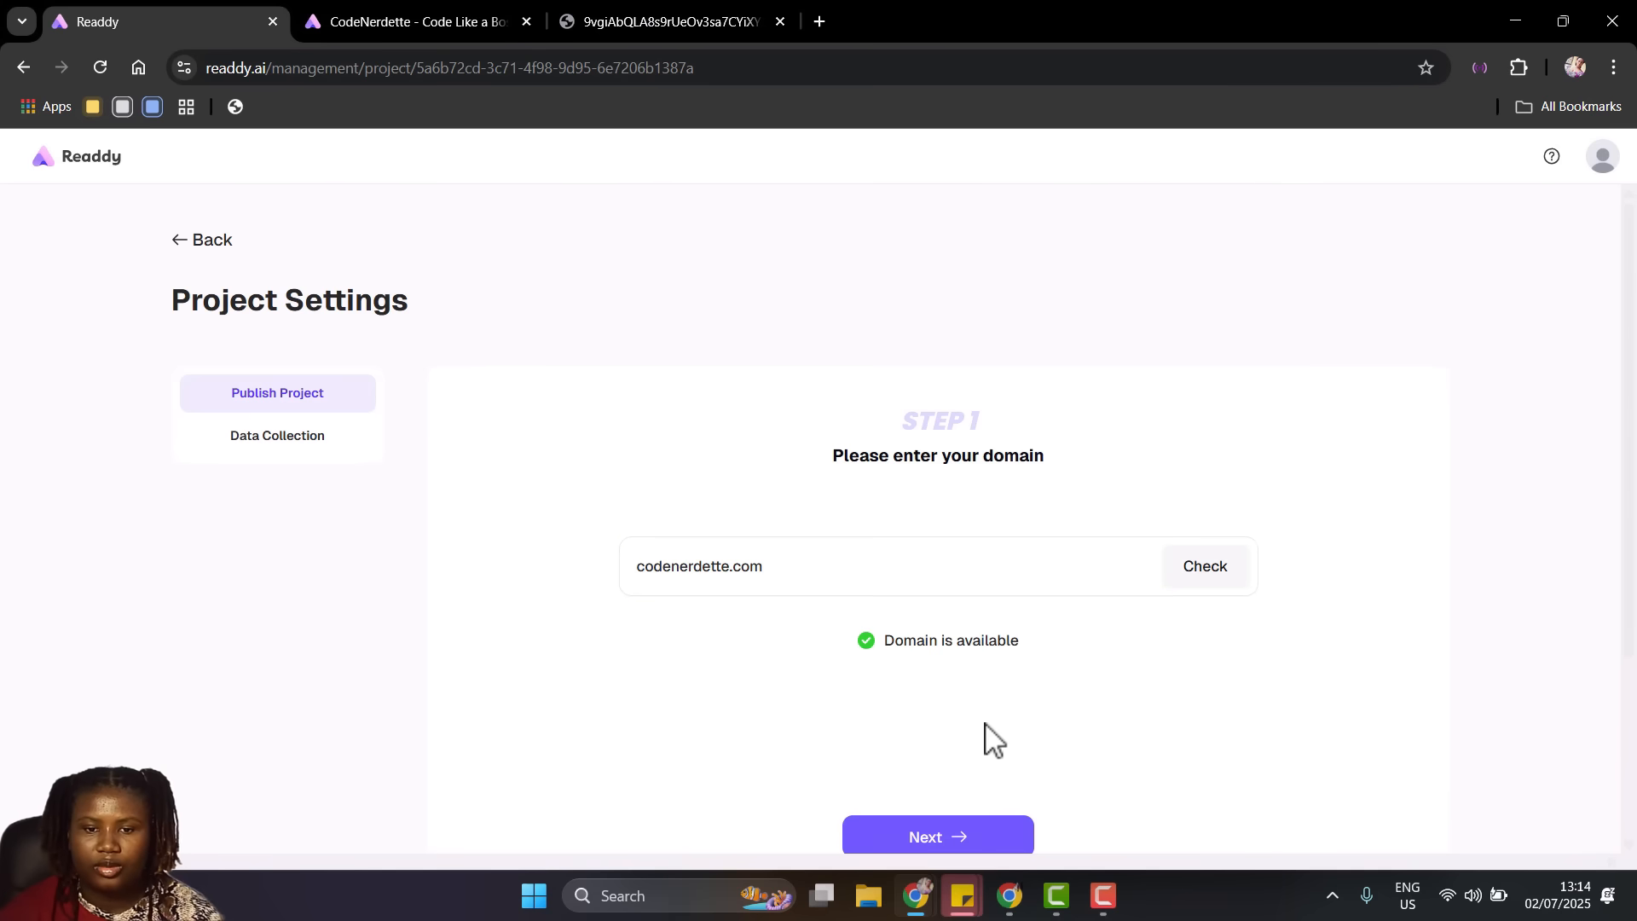
scroll(989, 740, "down", 1)
scroll(989, 740, "down", 2)
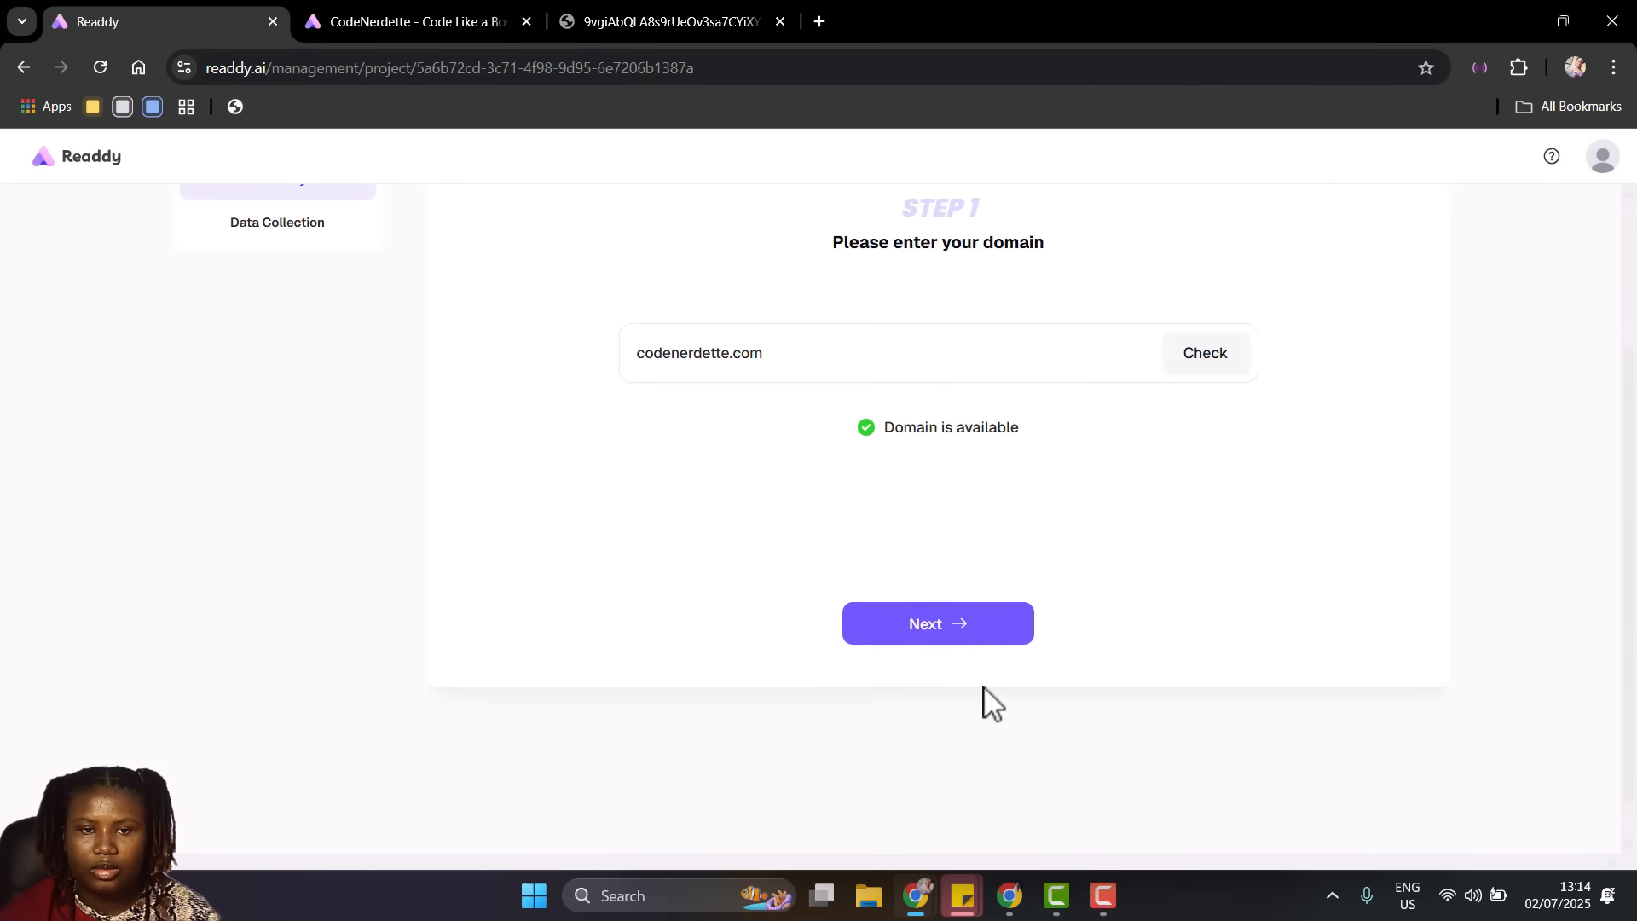
left_click(974, 631)
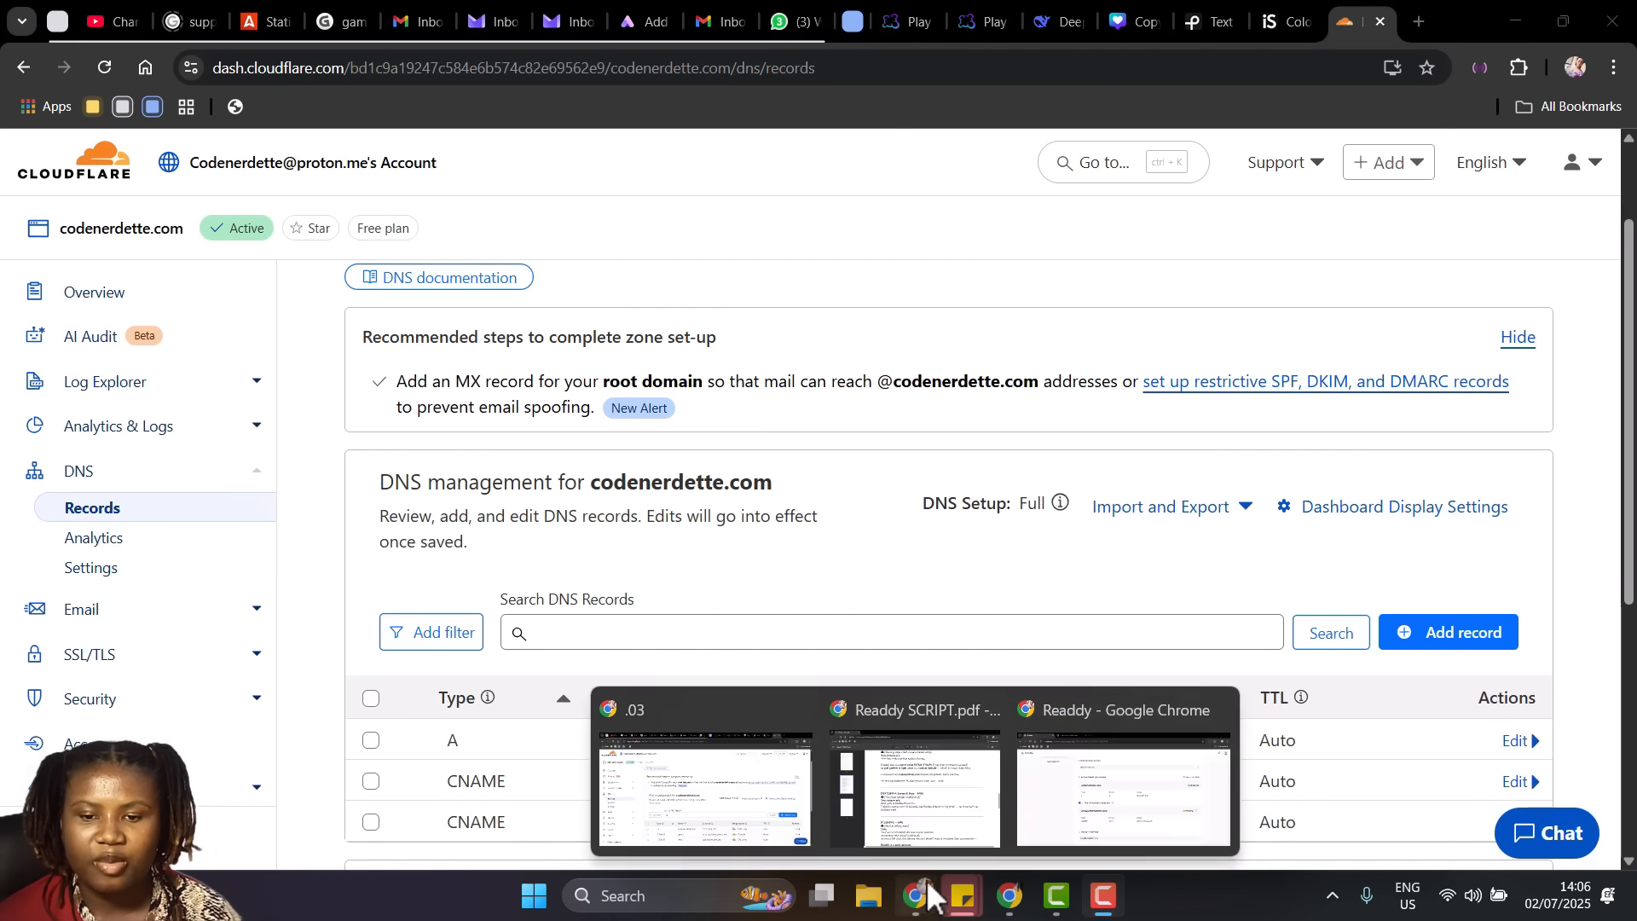
Return to the Readdy publishing settings, select CodeNerdette-Home as the home page, and publish the project
left_click(1143, 772)
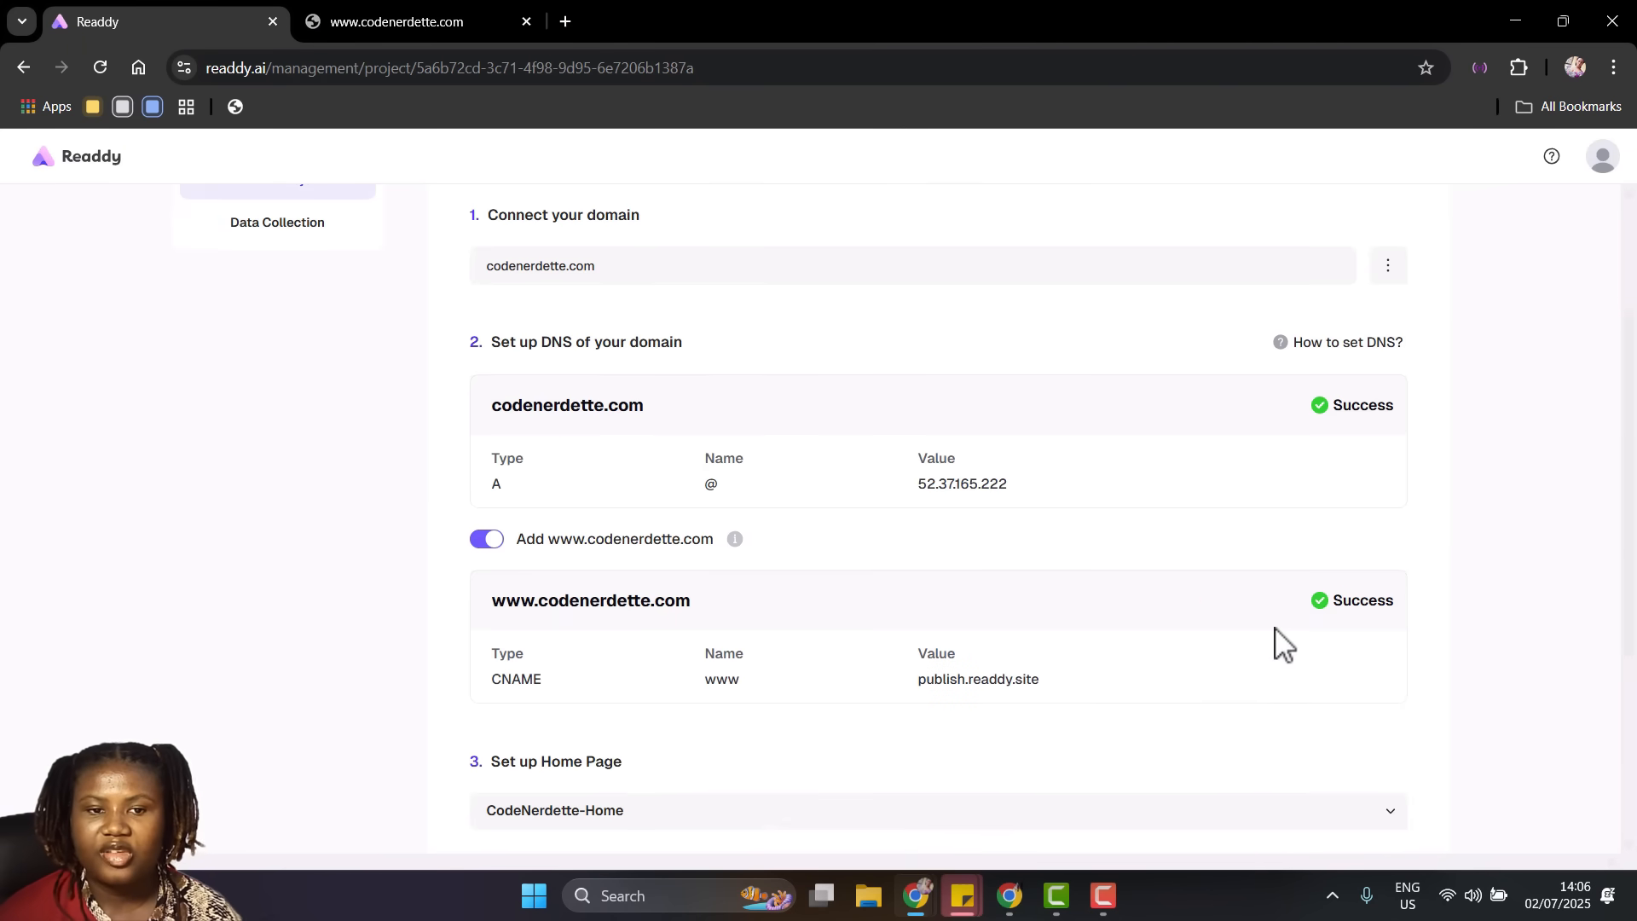
scroll(1279, 646, "down", 4)
left_click(669, 503)
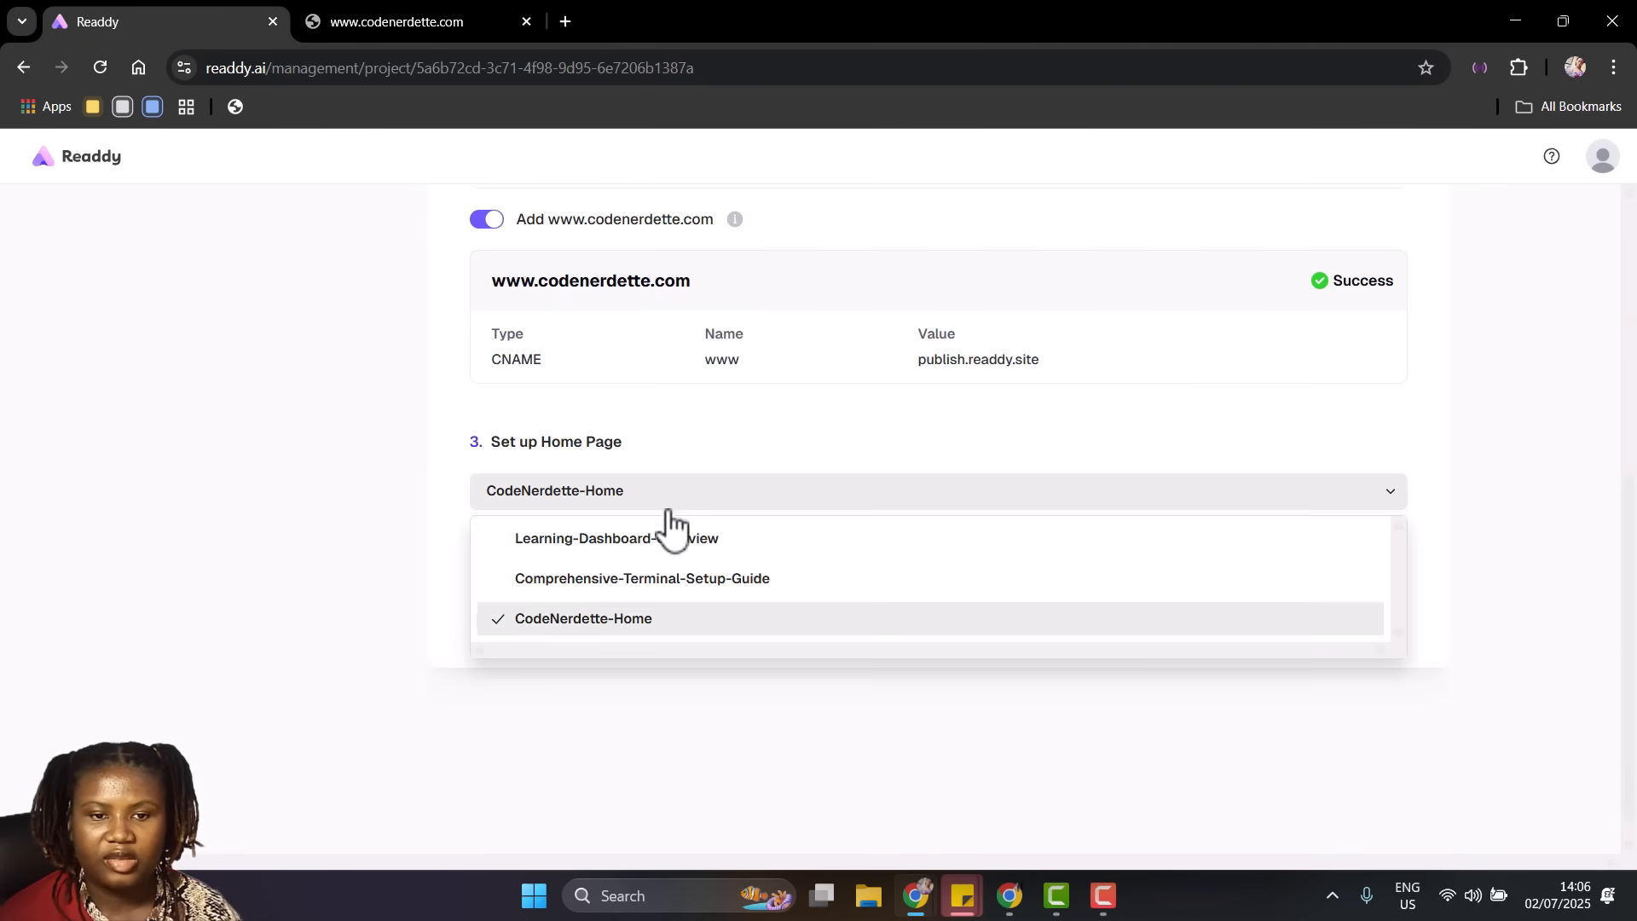
left_click(567, 630)
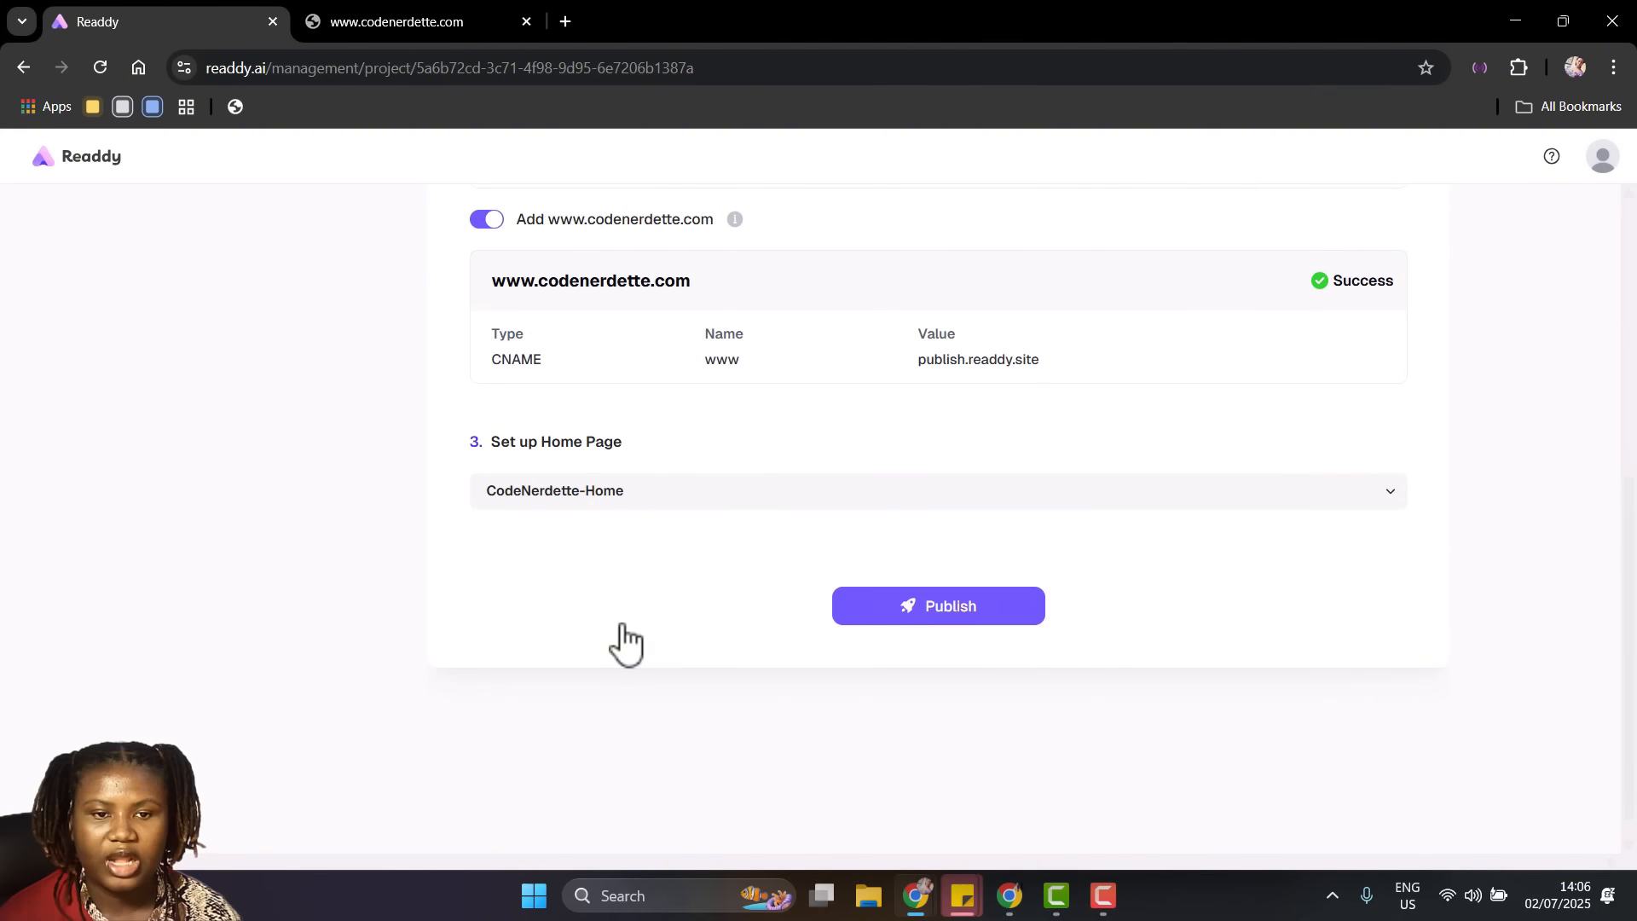
left_click(934, 616)
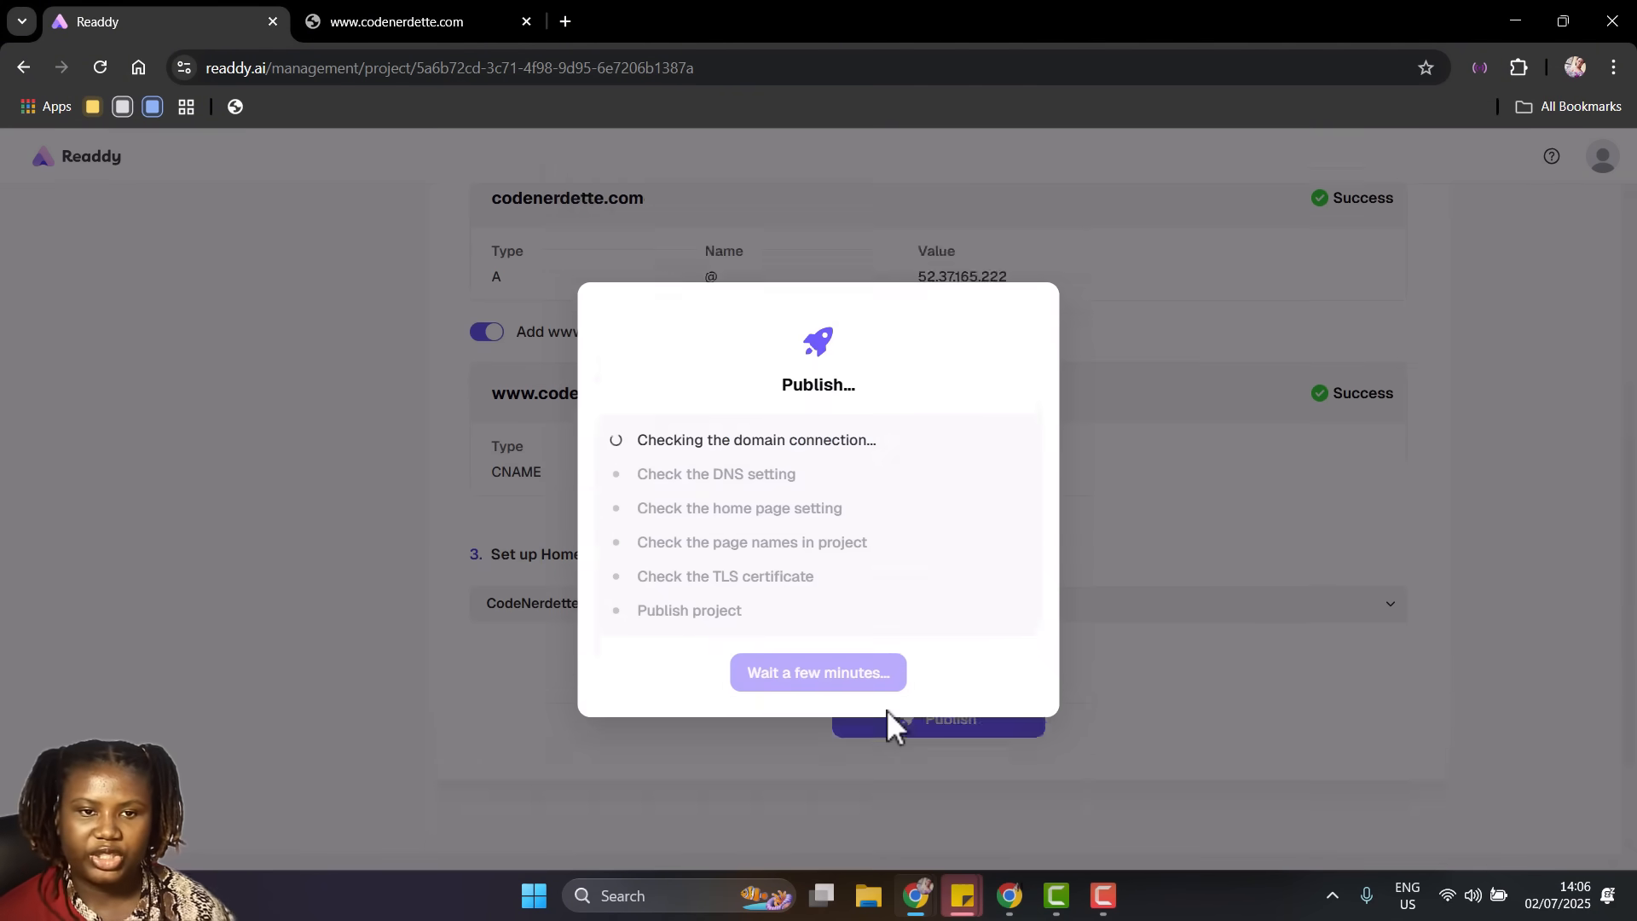
Open the published site at codenerdette.com and check its address and connection security information
left_click(794, 611)
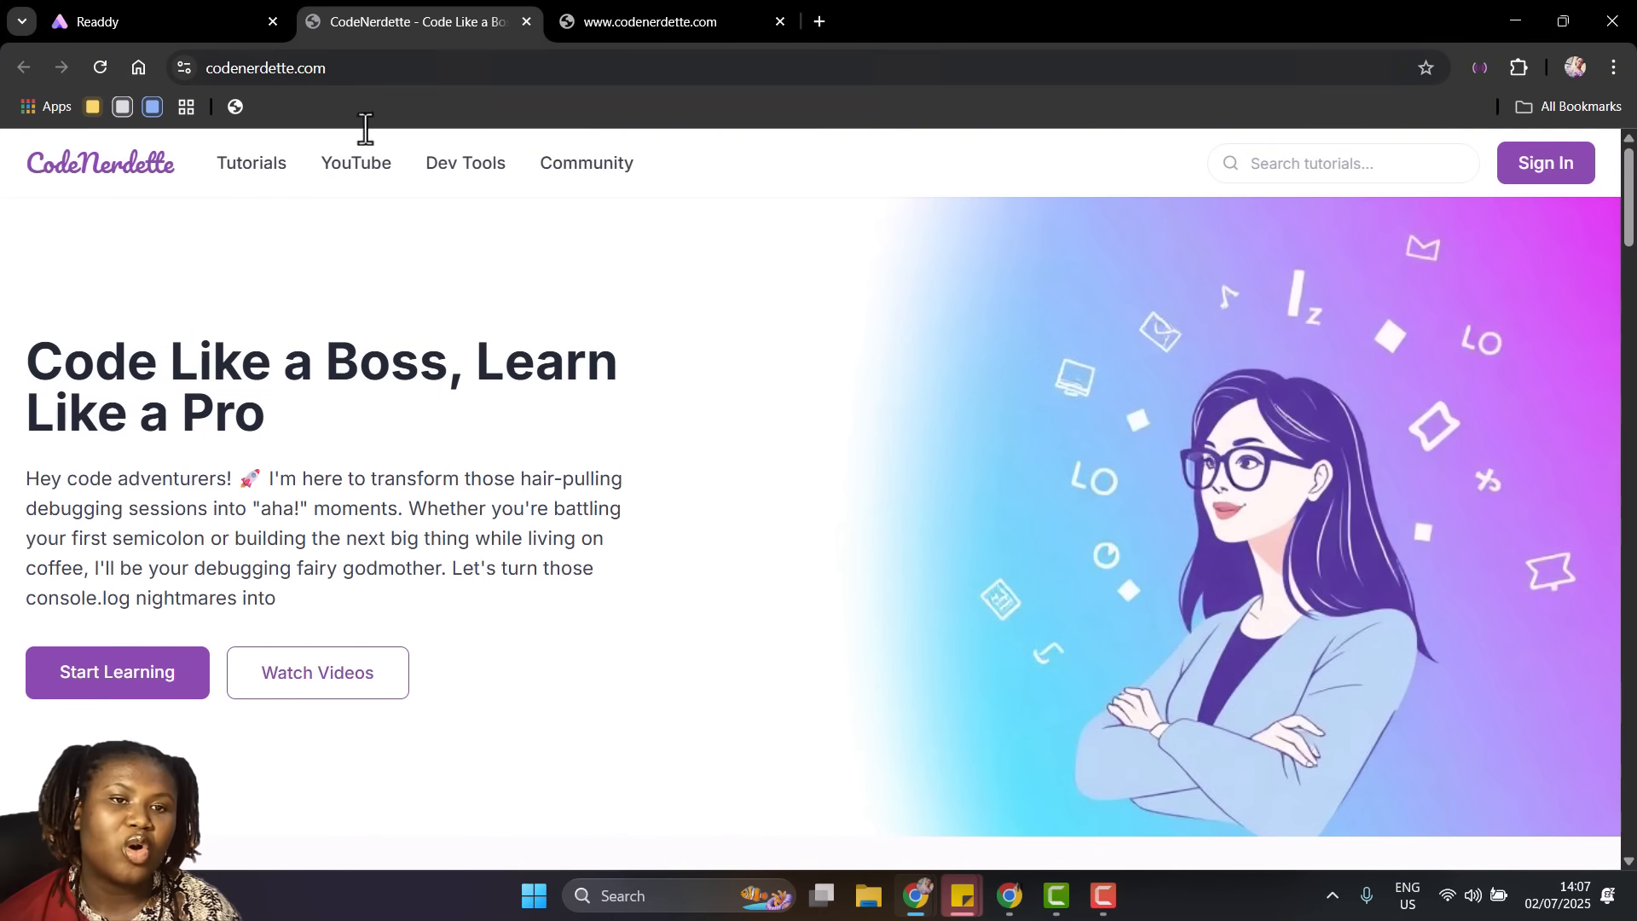
left_click(263, 68)
left_click(186, 67)
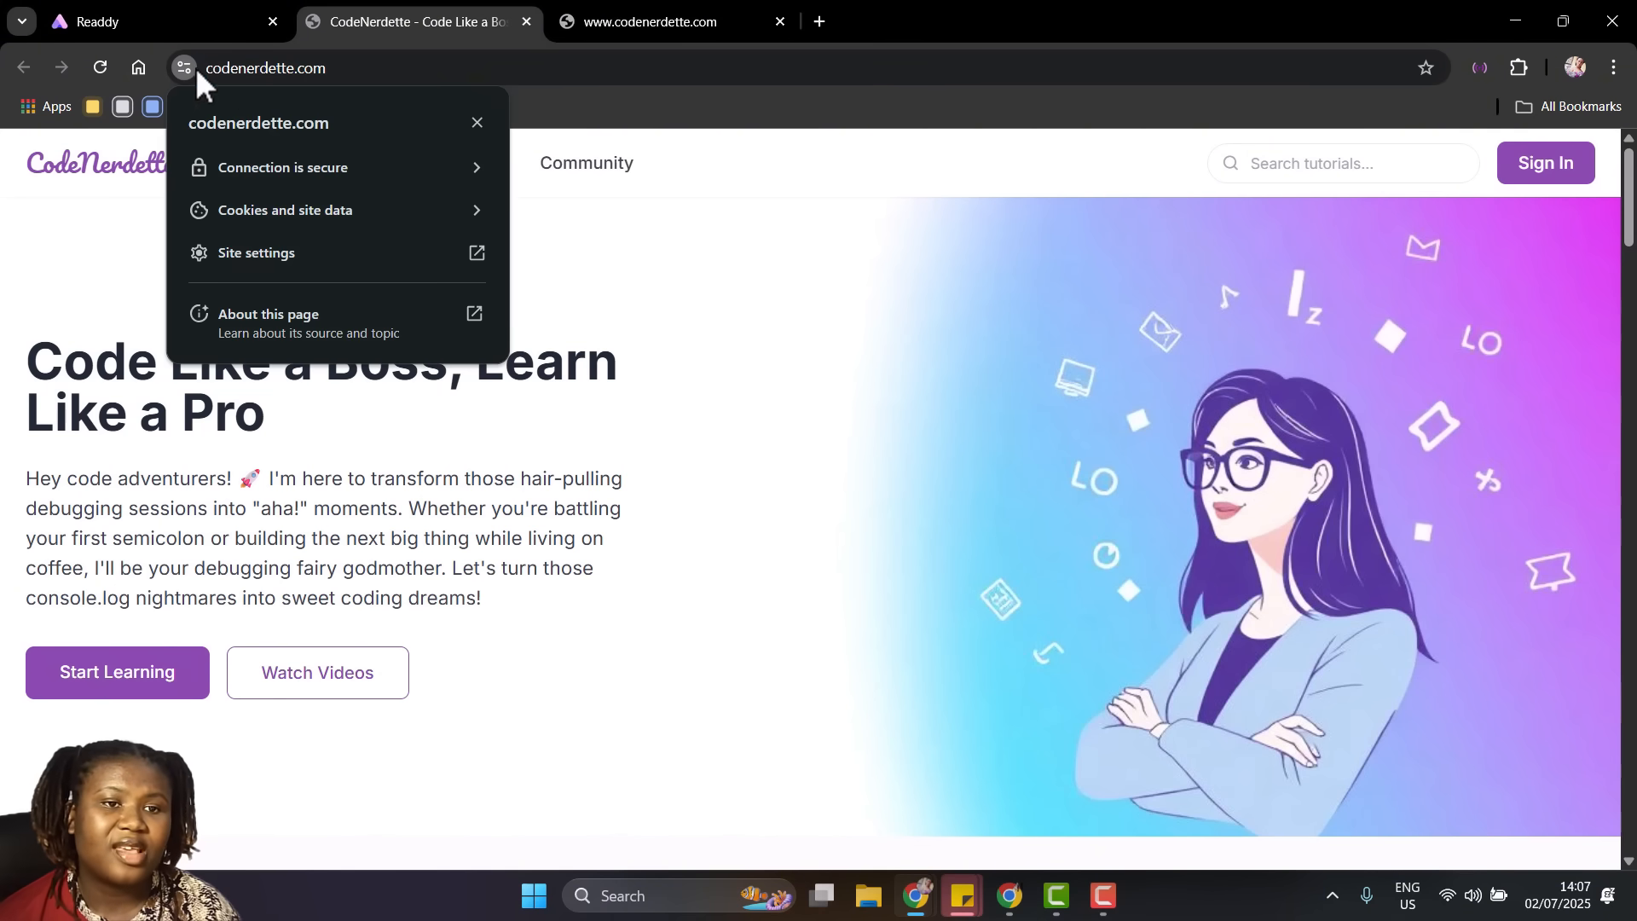
left_click(477, 124)
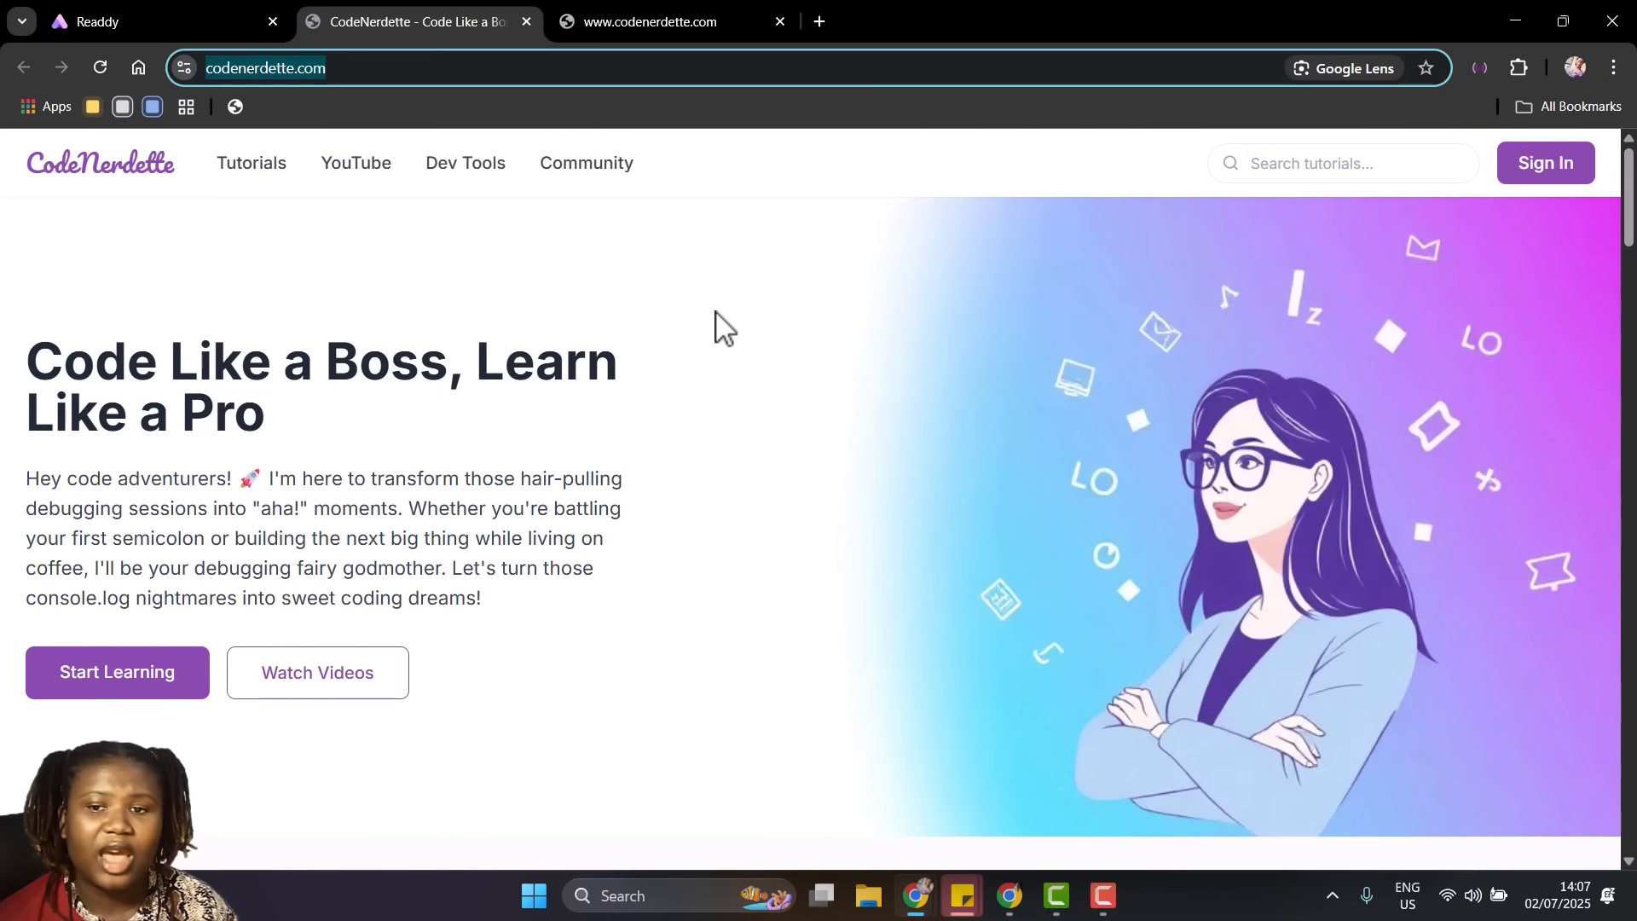